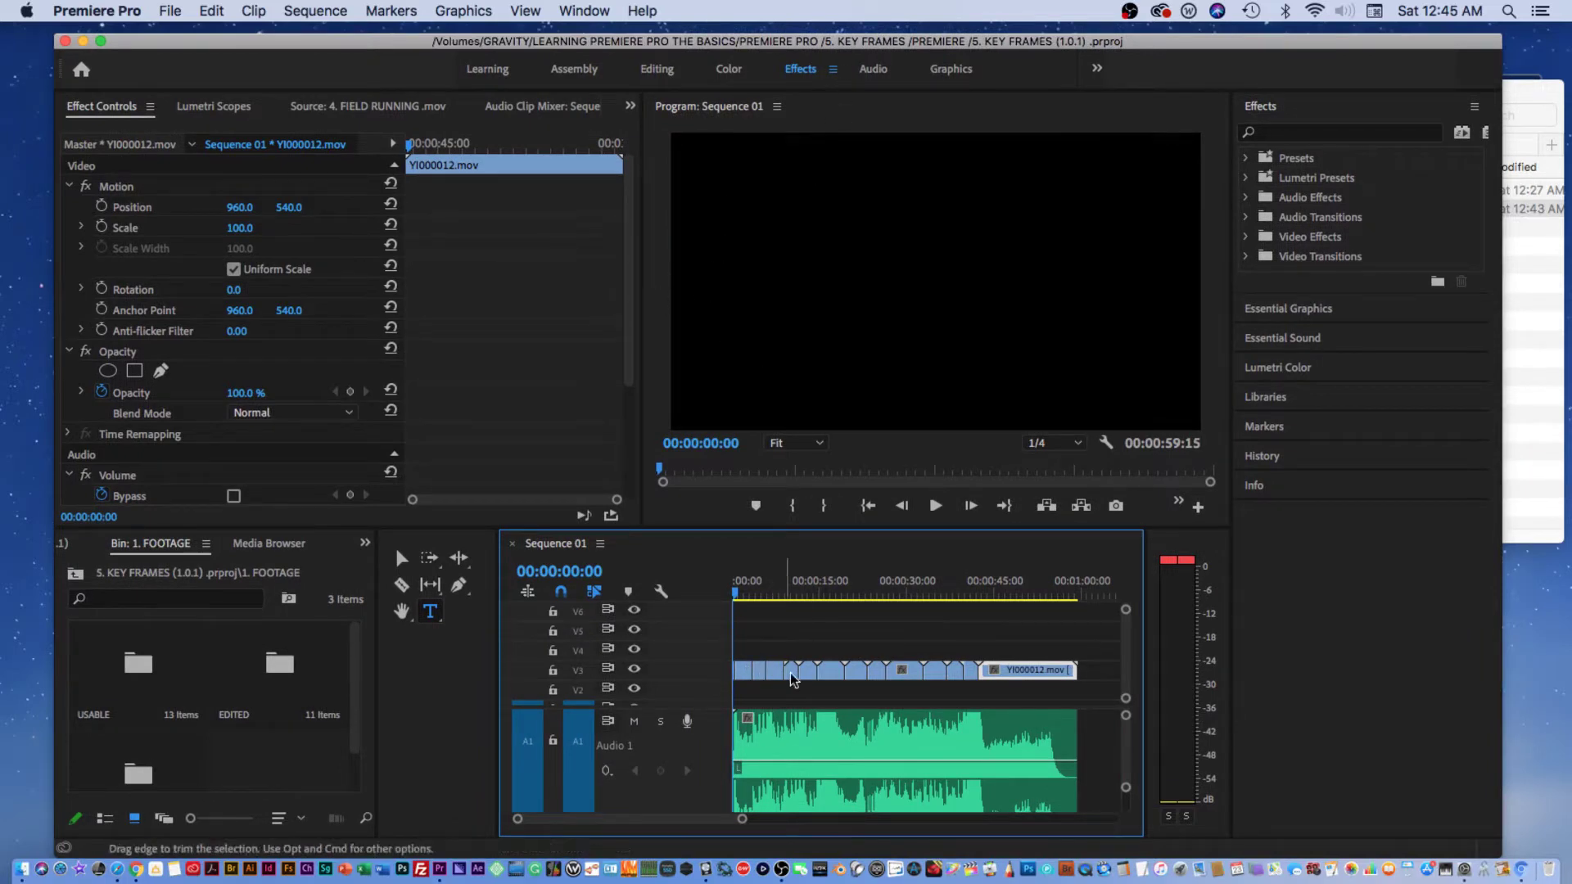
Play the opening of the sequence through the cut from 3. RUNNING.mov to YI00003.mov.
left_click_drag(743, 825, 651, 819)
mouse_move(827, 668)
left_mouse_down()
mouse_move(827, 651)
mouse_move(886, 655)
mouse_move(823, 672)
left_mouse_up()
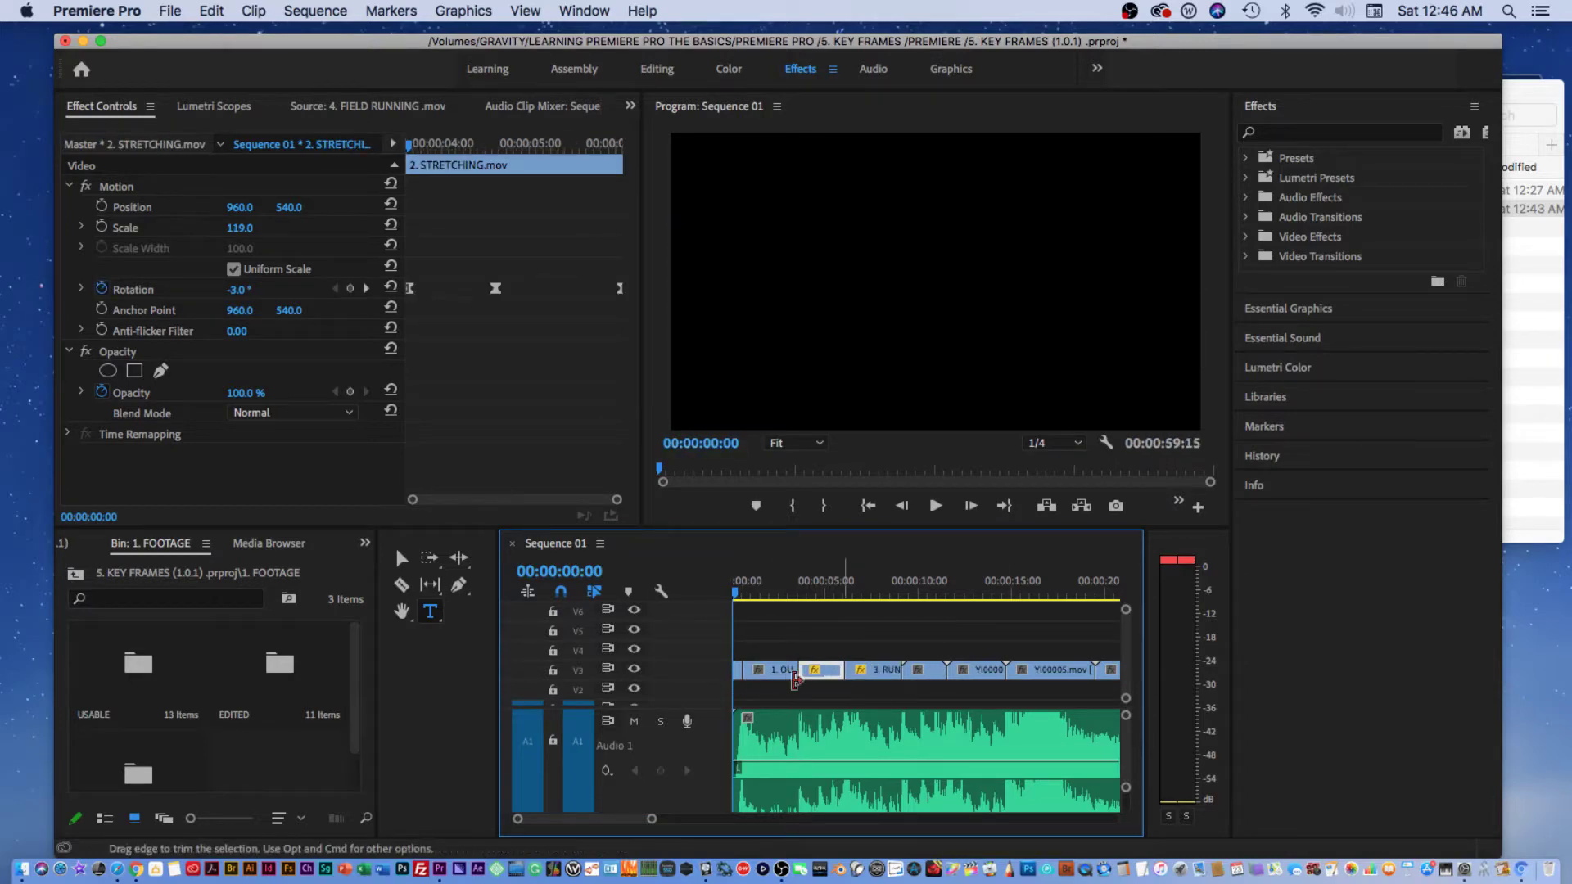
left_click_drag(654, 823, 554, 819)
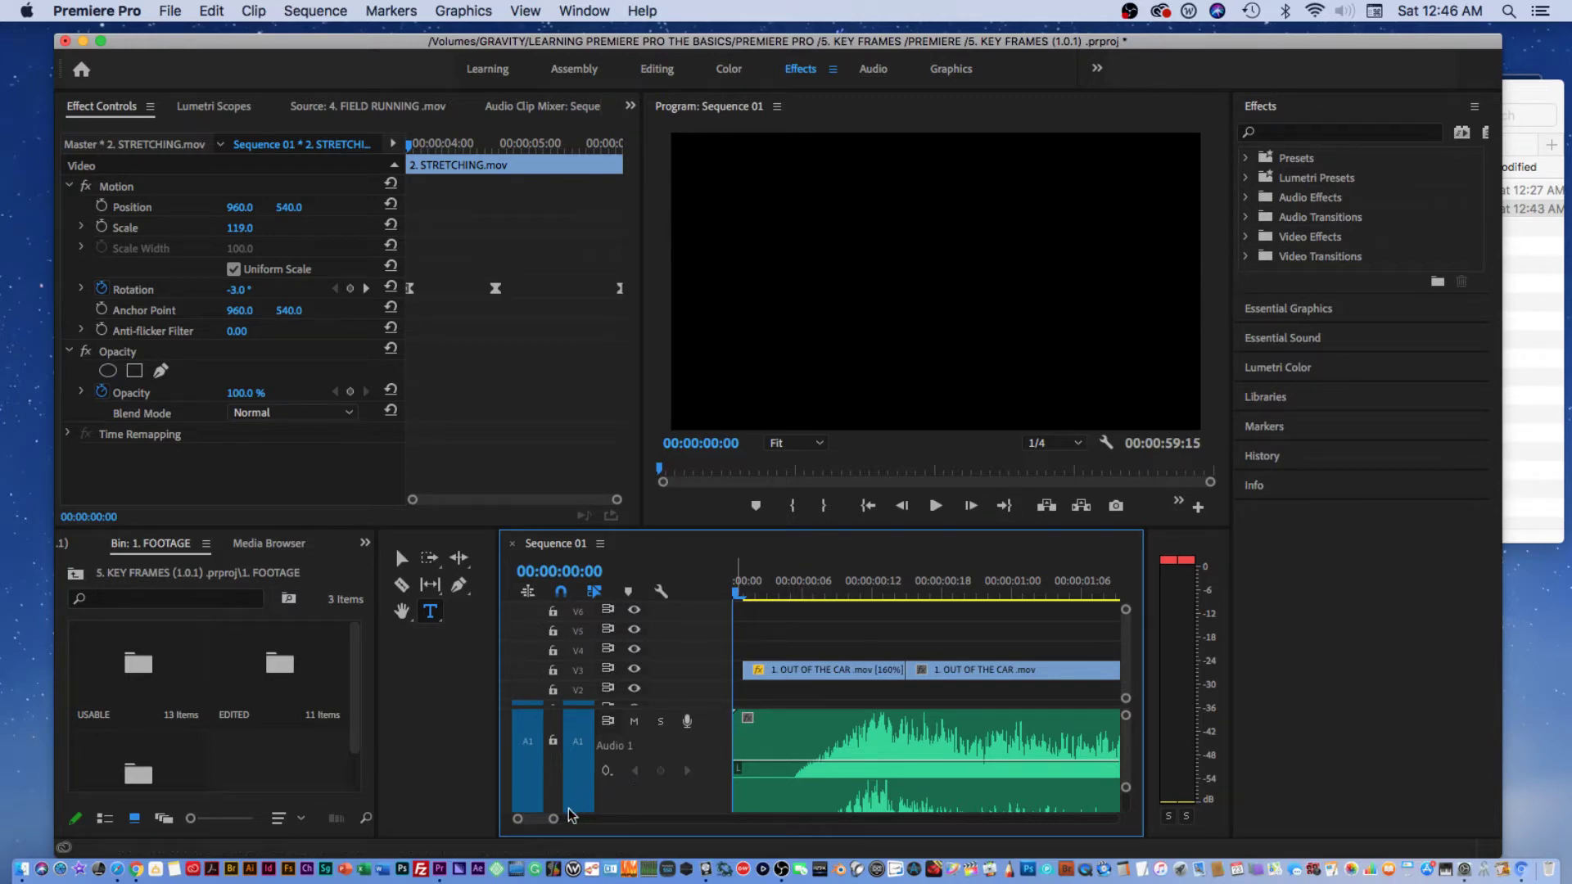
left_click_drag(553, 820, 615, 819)
left_click(904, 589)
left_click_drag(907, 590, 1083, 565)
key("space")
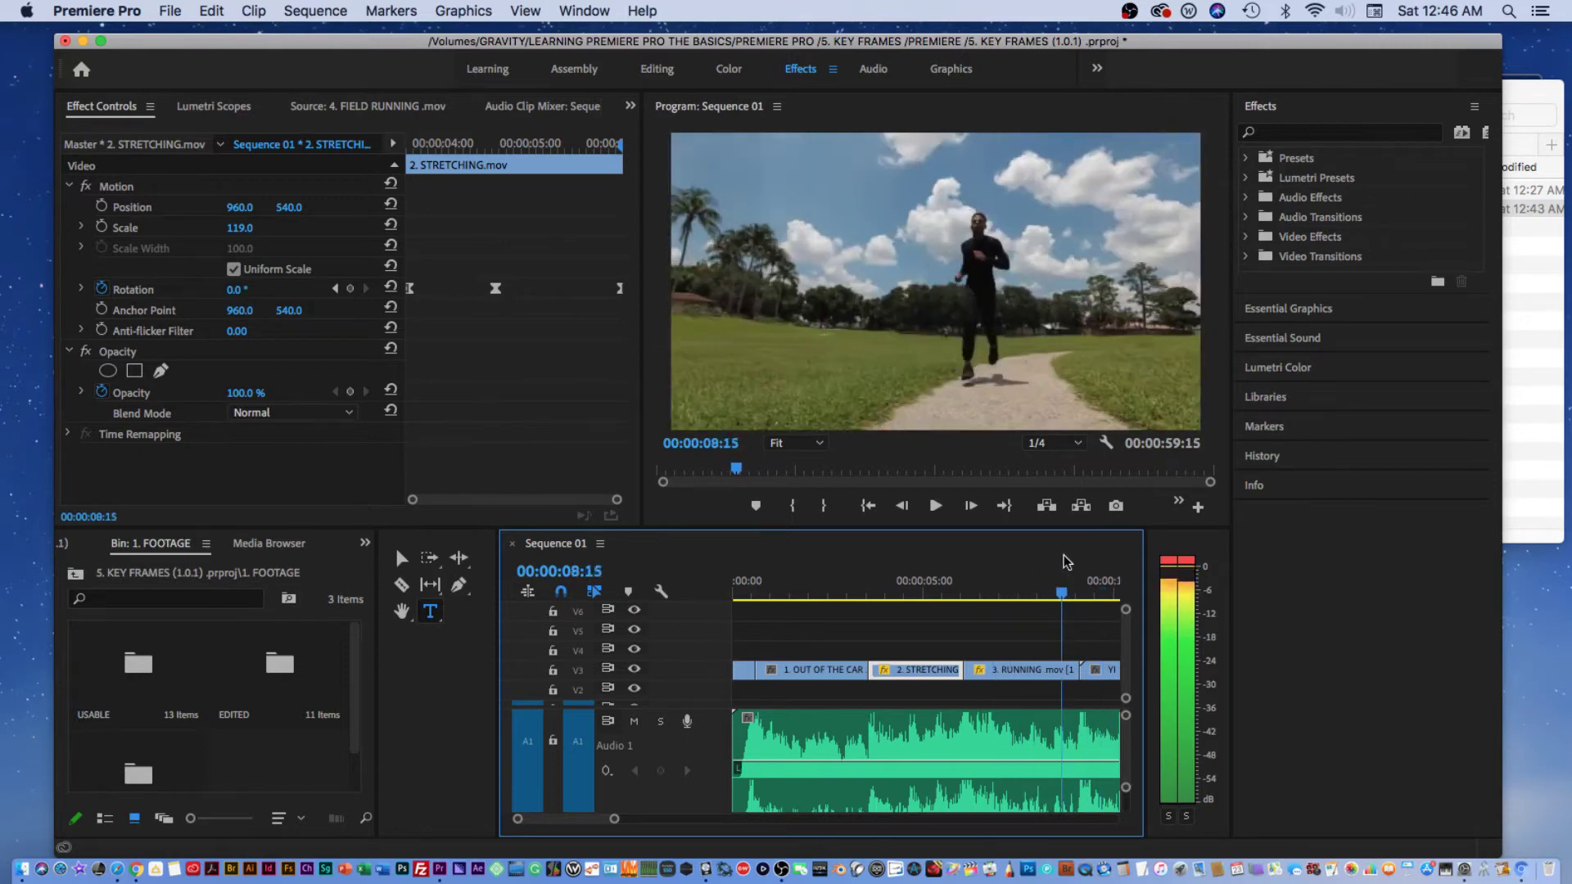
key("space")
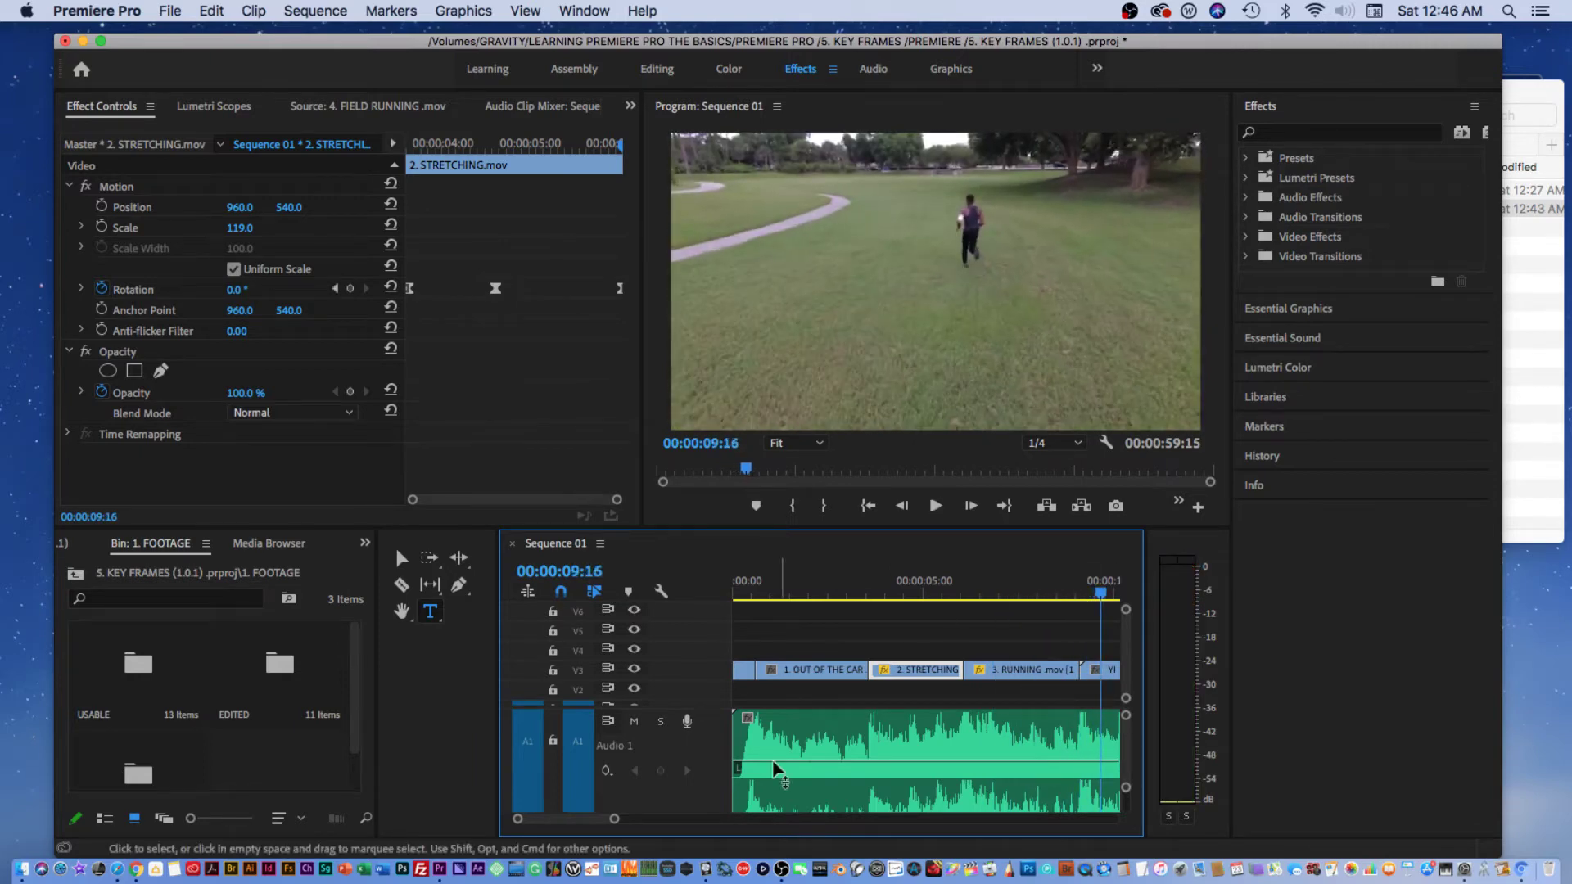
Select the YI00003.mov clip after the cut and expand the Dissolve group of the video transitions.
left_click_drag(615, 821, 632, 819)
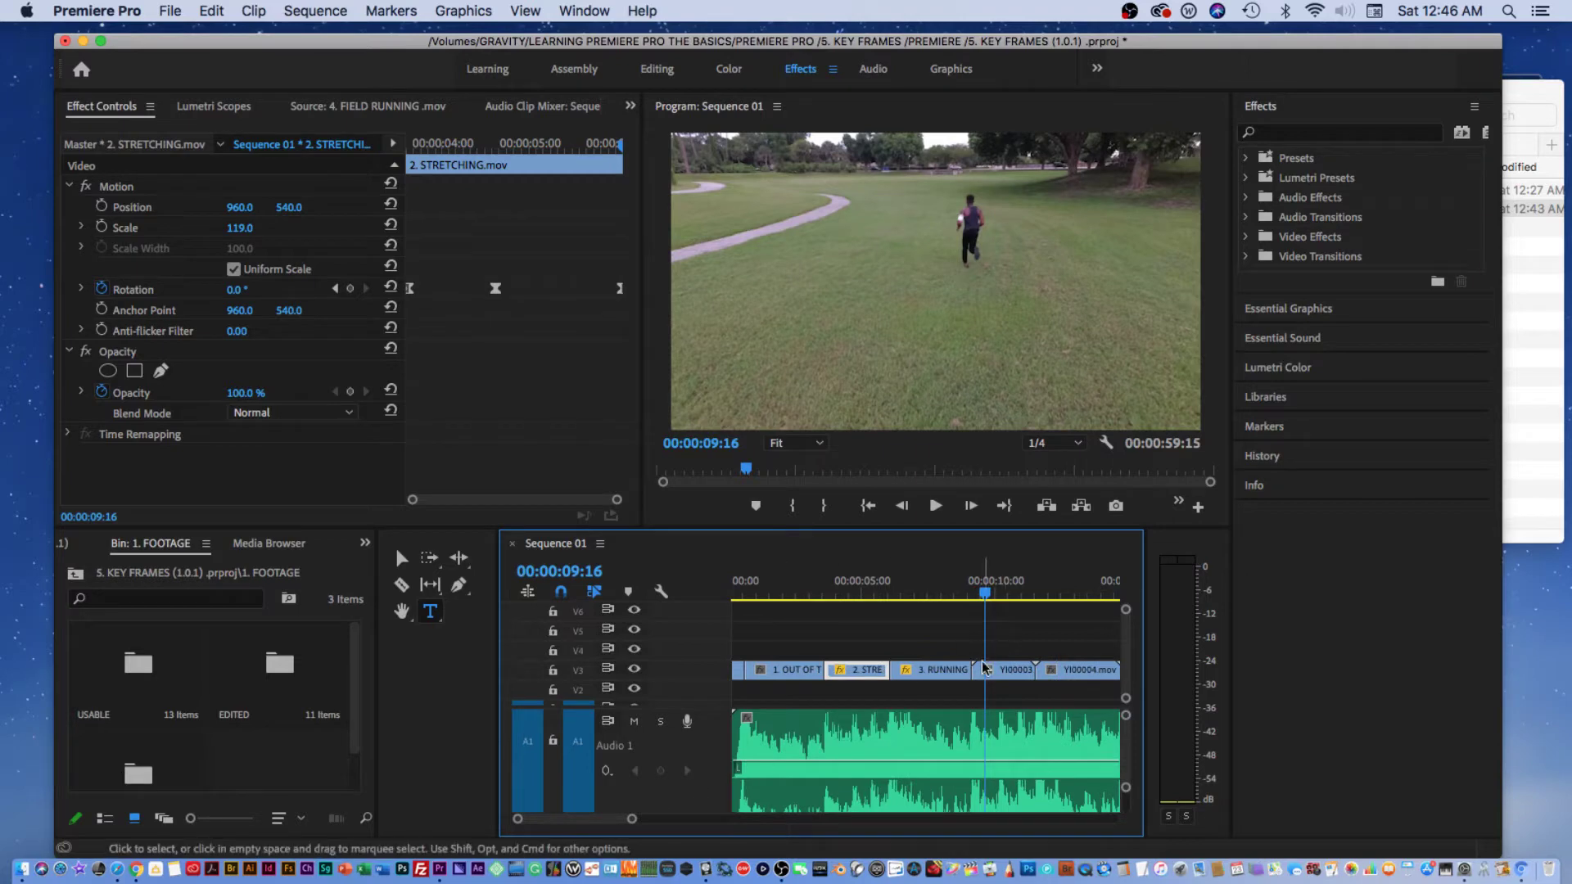
left_click(962, 676)
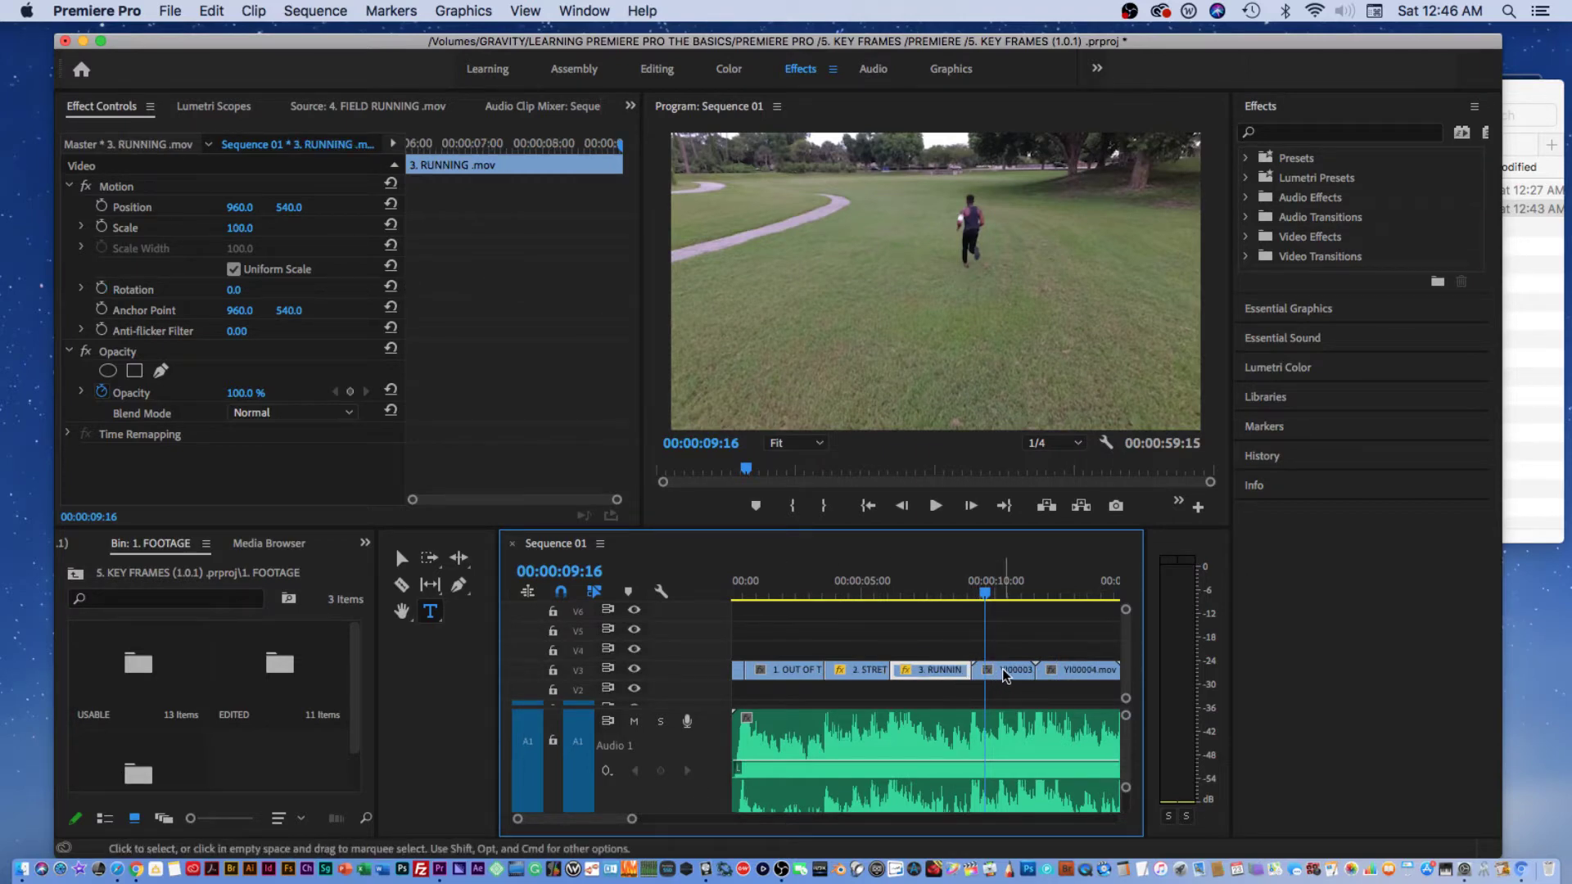
left_click(1006, 676)
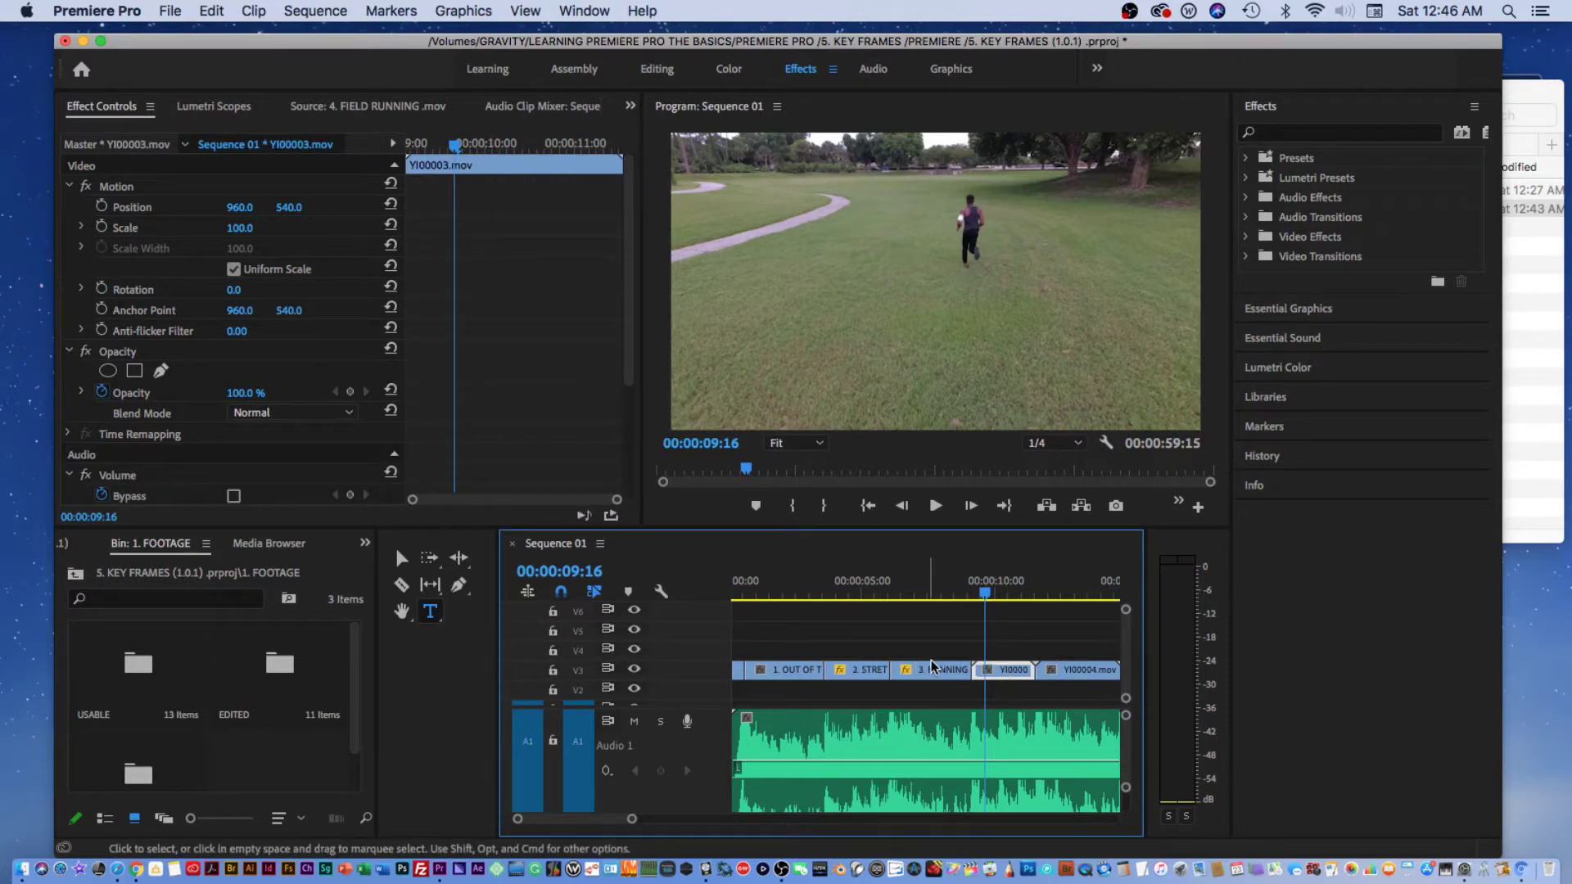
left_click(1246, 256)
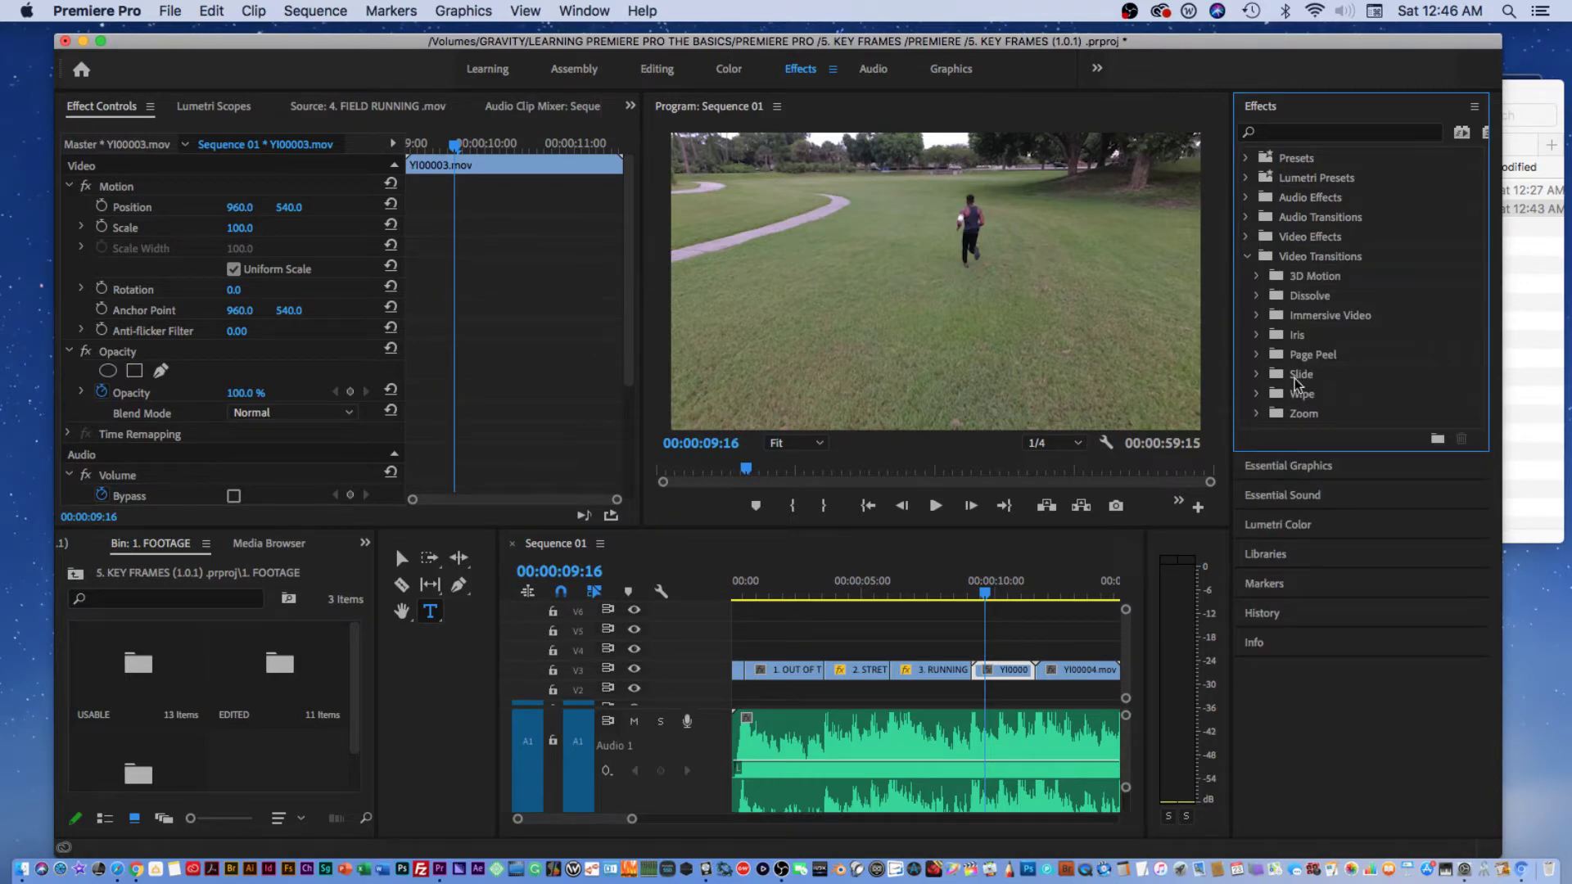
left_click(1258, 296)
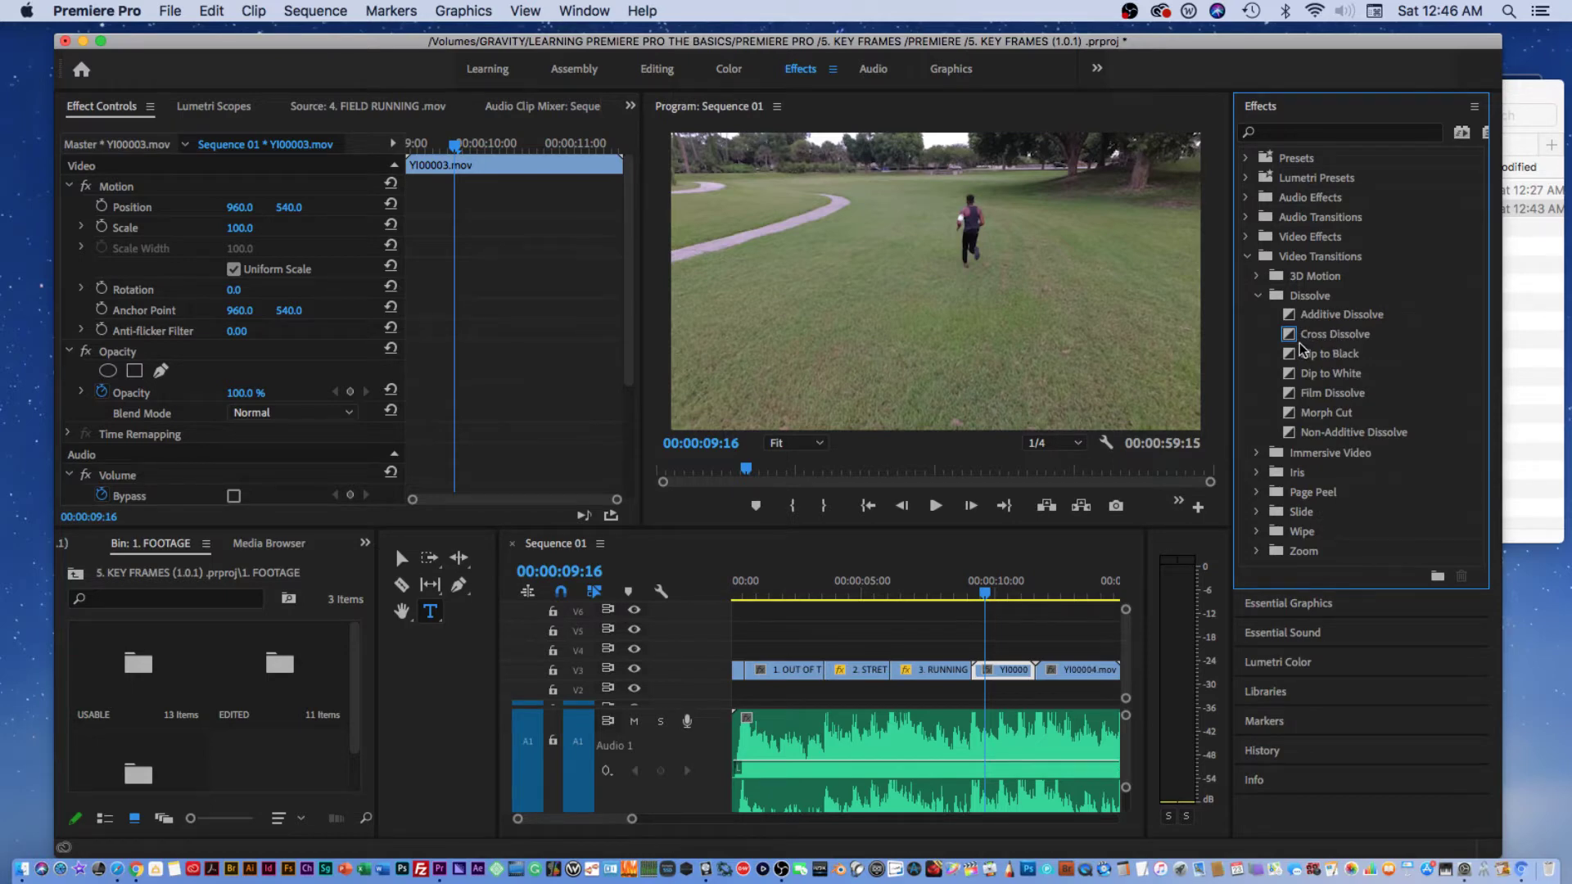
Apply Cross Dissolve at the start of YI00003.mov, where it meets 3. RUNNING.mov, and play it back.
left_click_drag(1303, 339, 1280, 328)
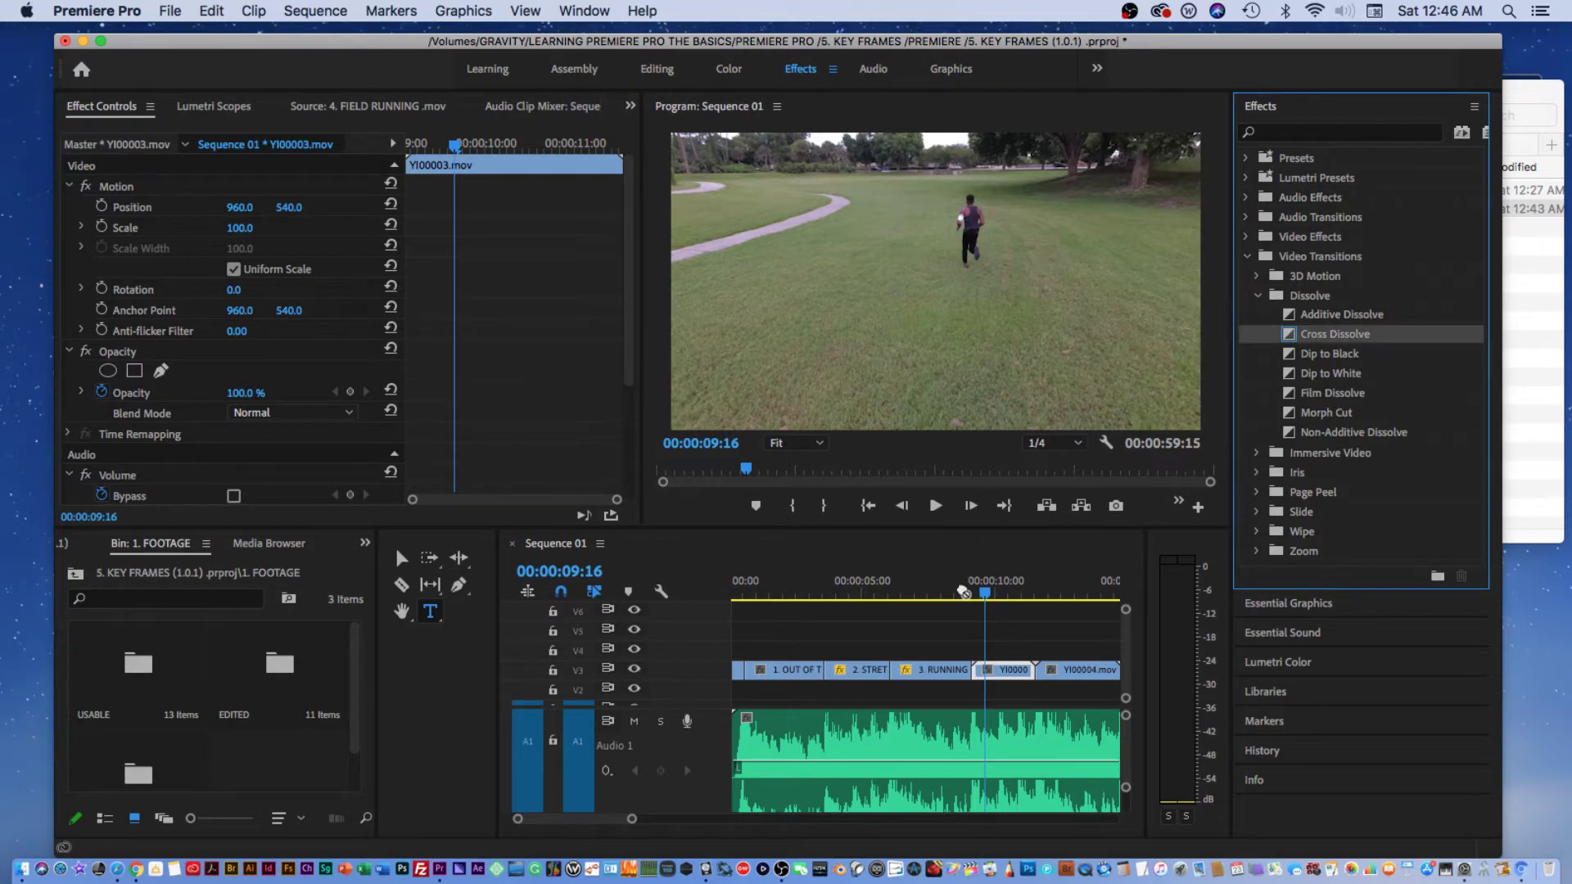
left_click_drag(964, 592, 967, 676)
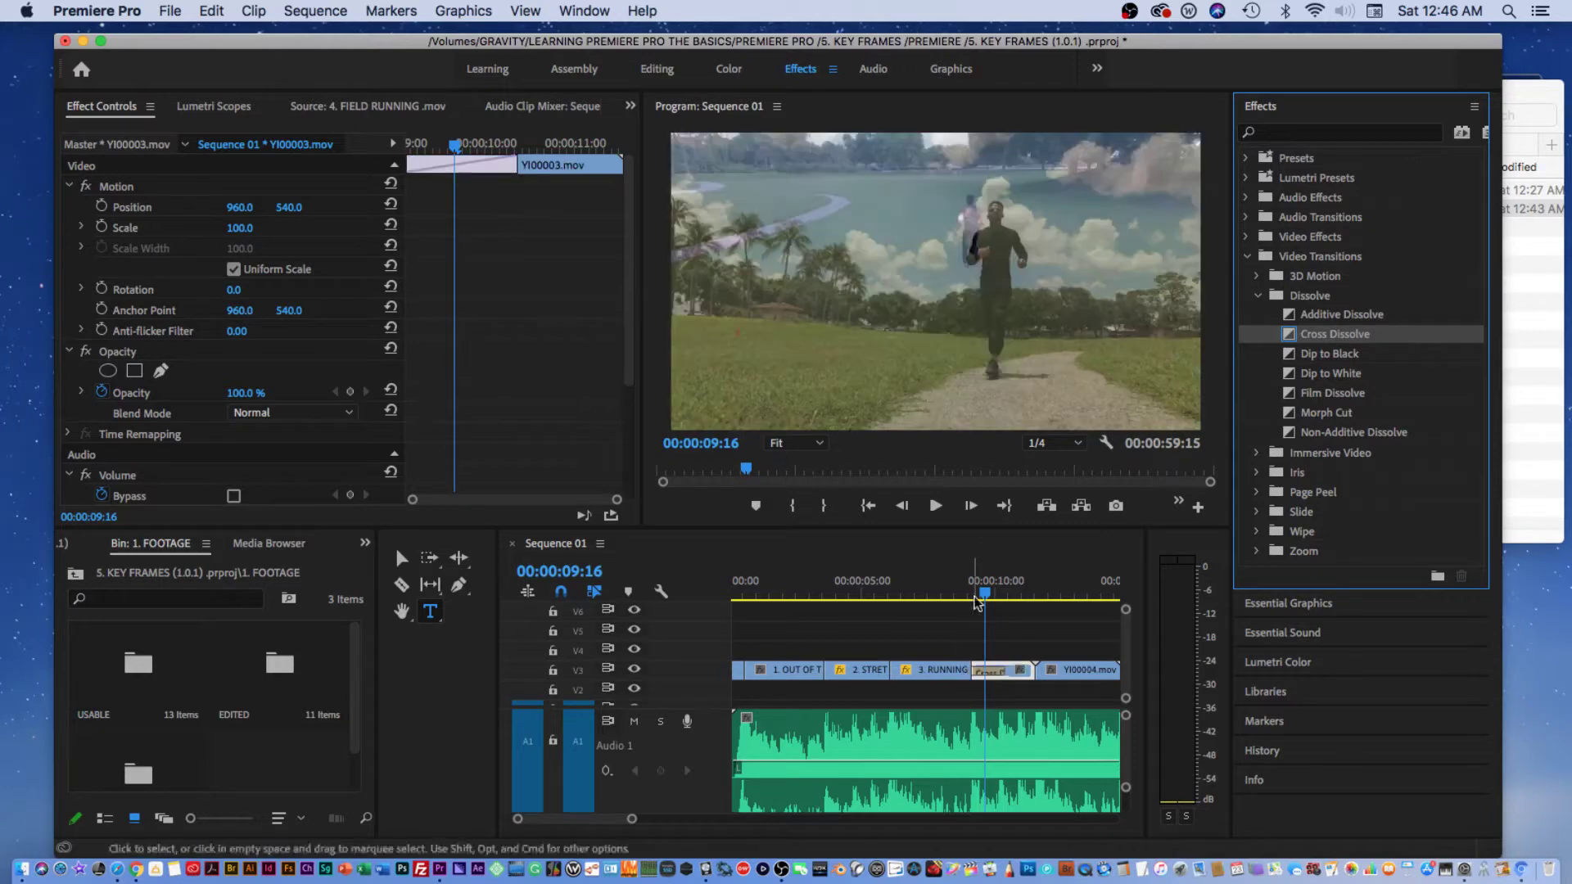
left_click(960, 593)
key("space")
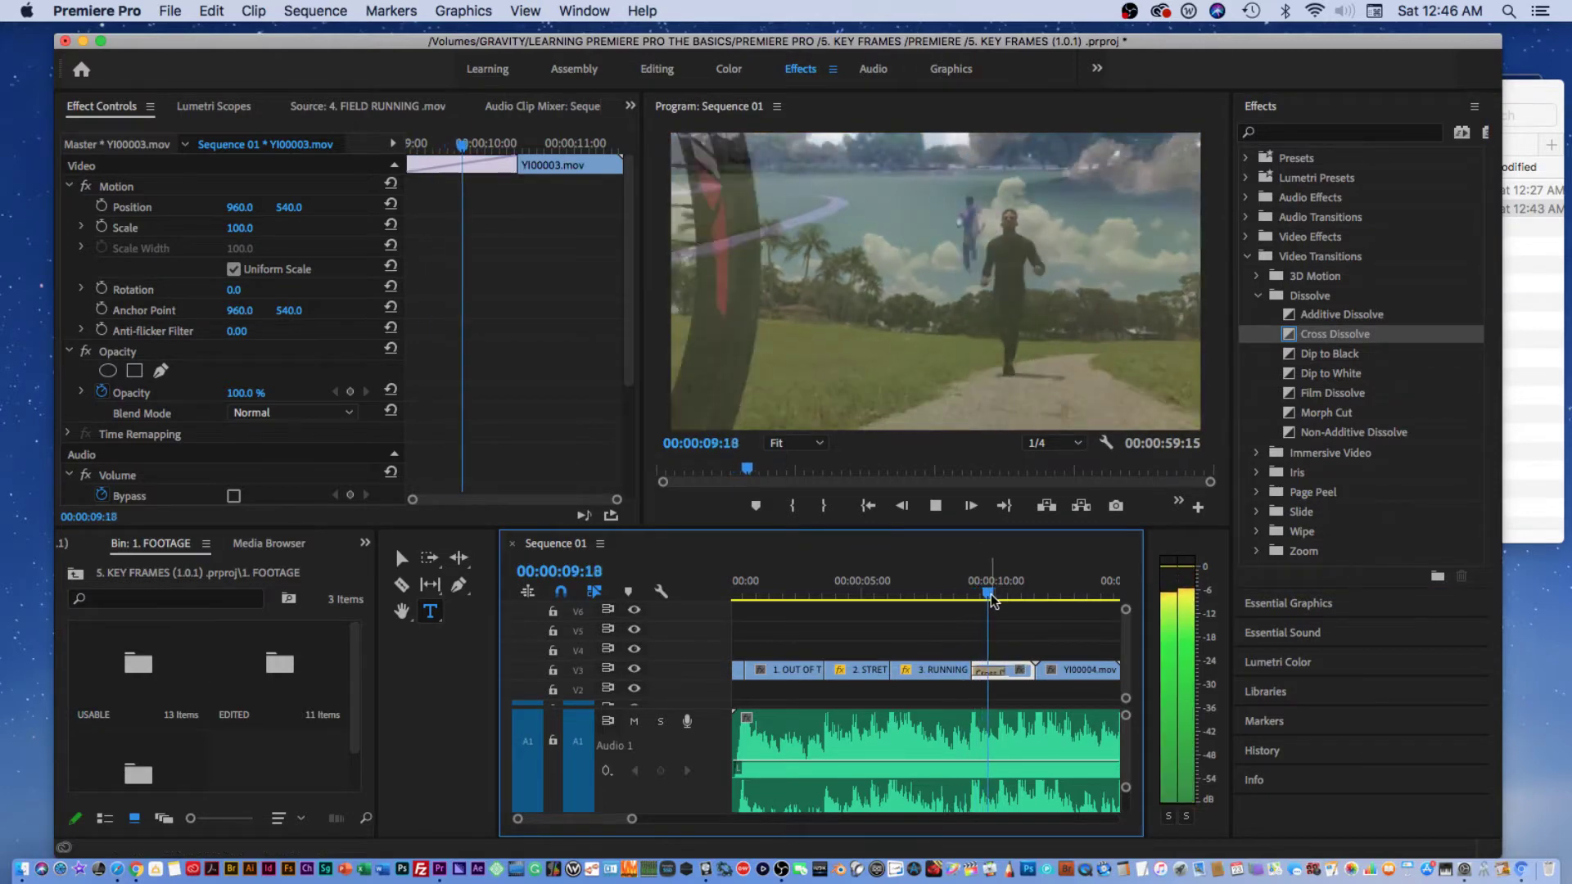
key("space")
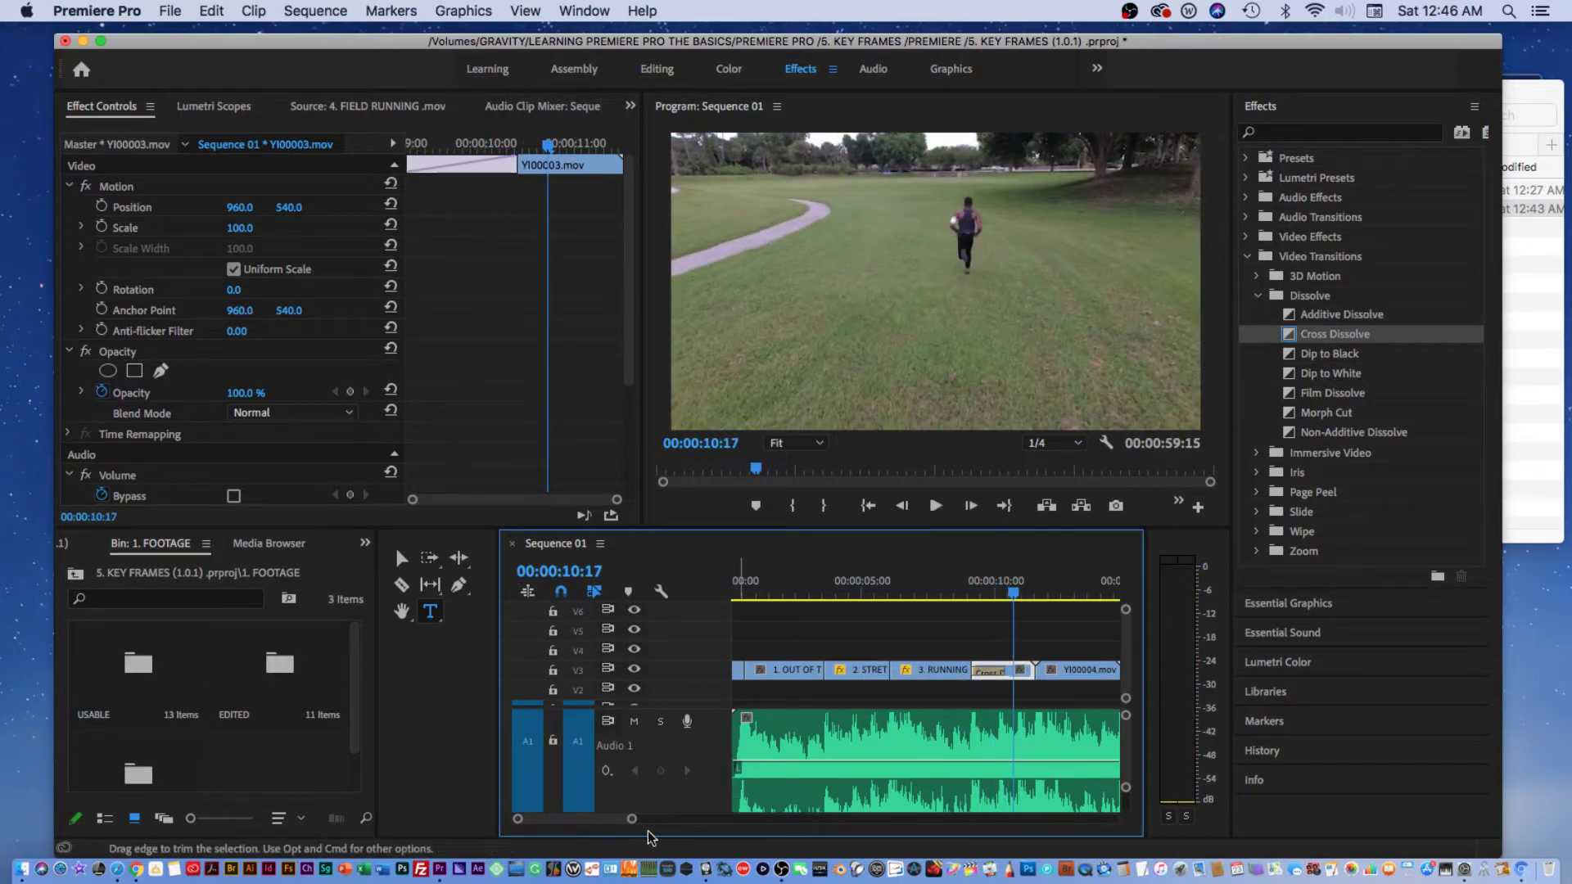
Shorten the Cross Dissolve at the start of YI00003.mov to a duration of 00:00:00:13.
left_click_drag(632, 821, 610, 822)
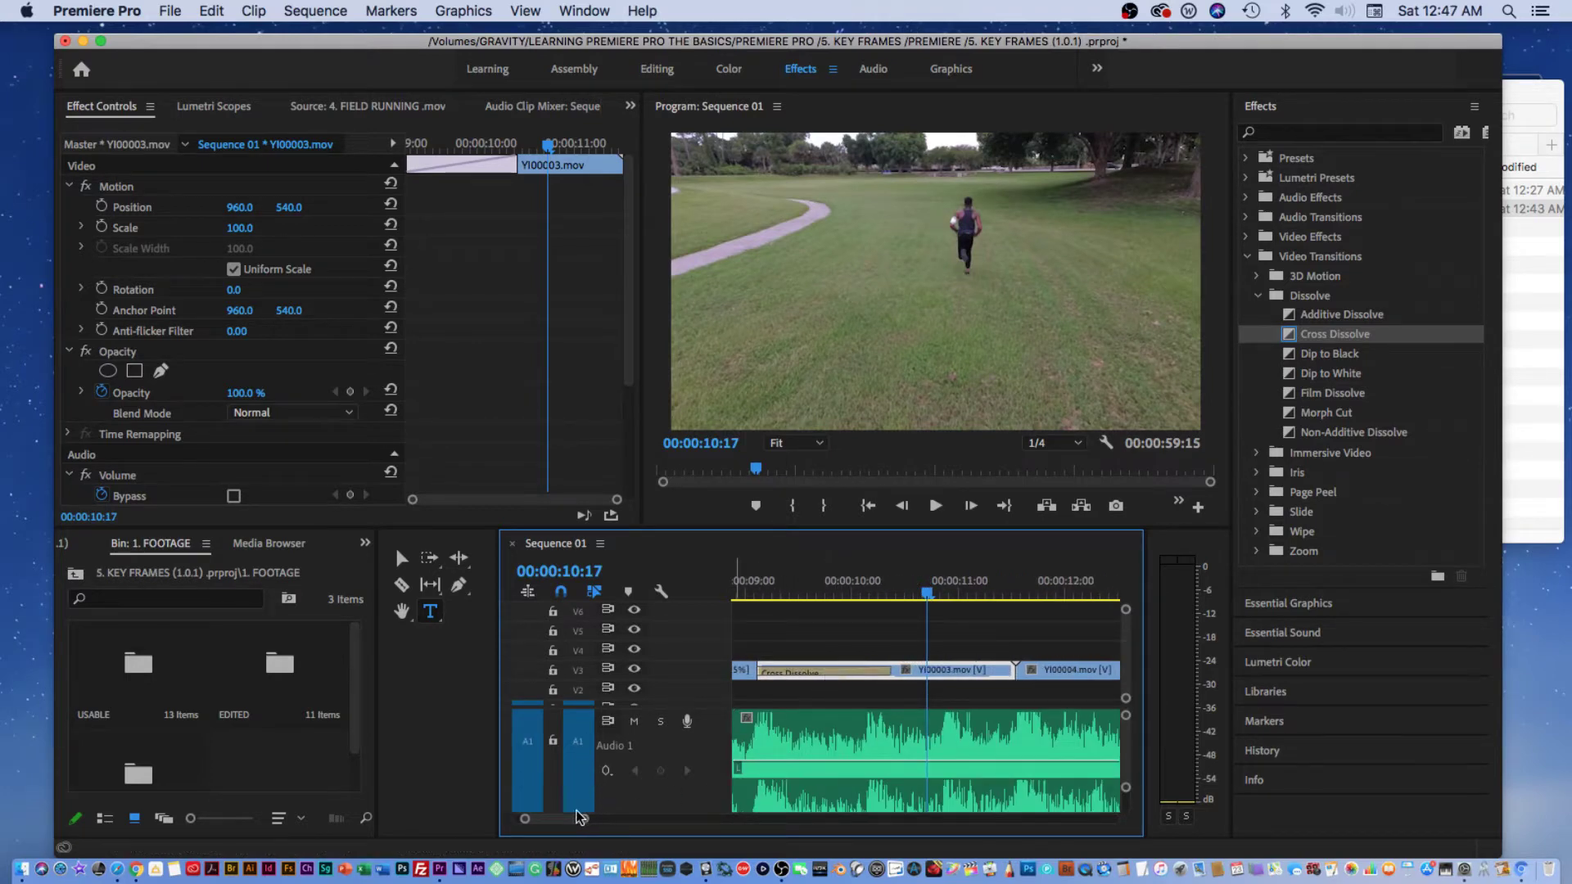
left_click_drag(584, 822, 617, 821)
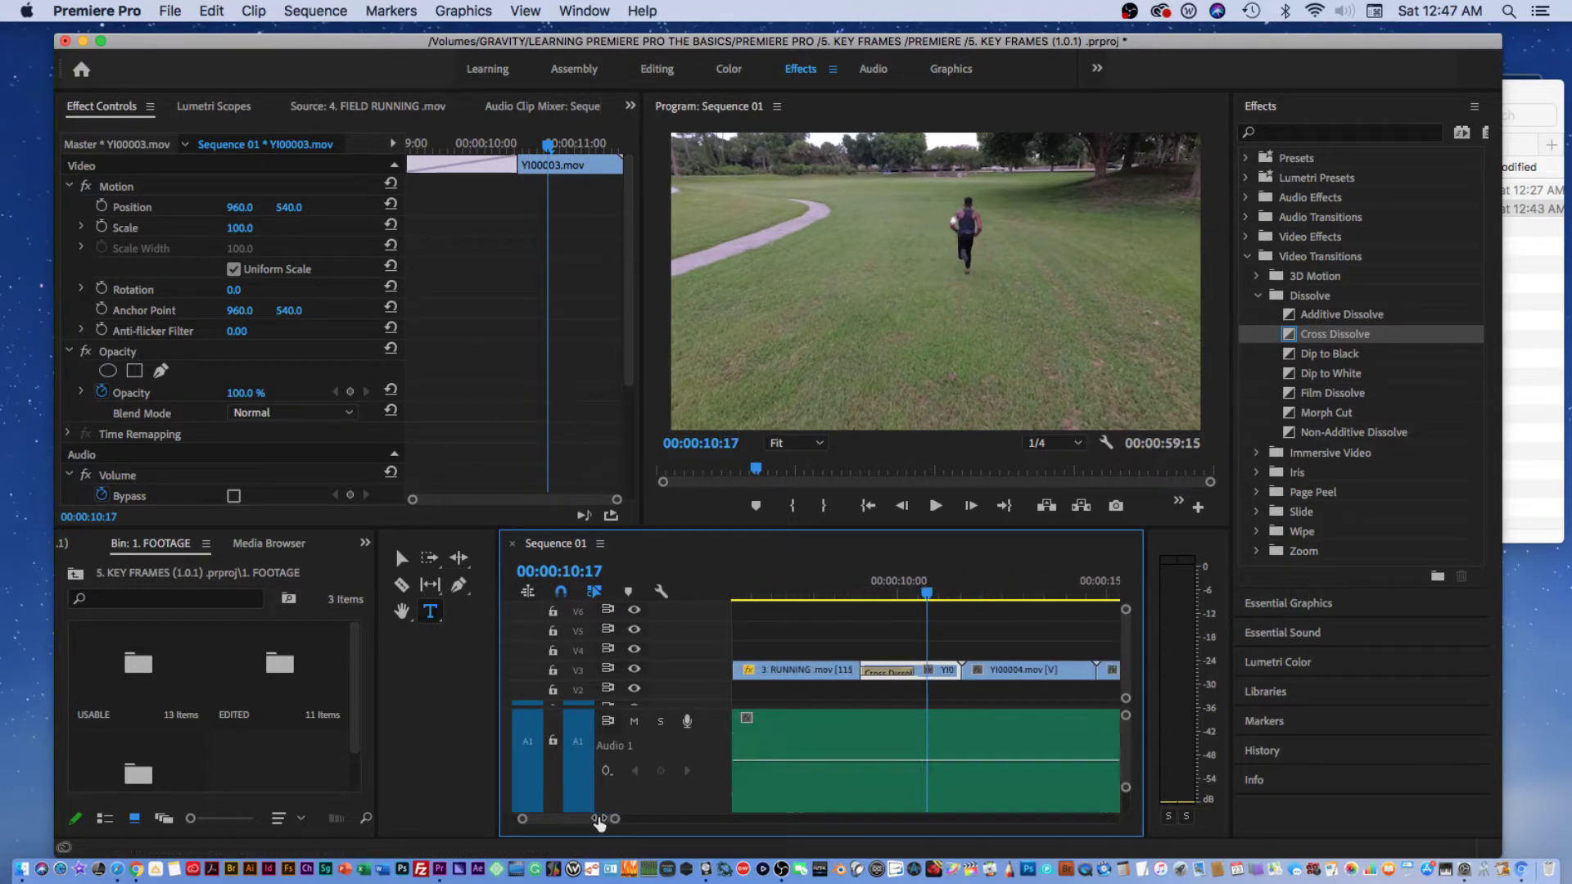
left_click(905, 672)
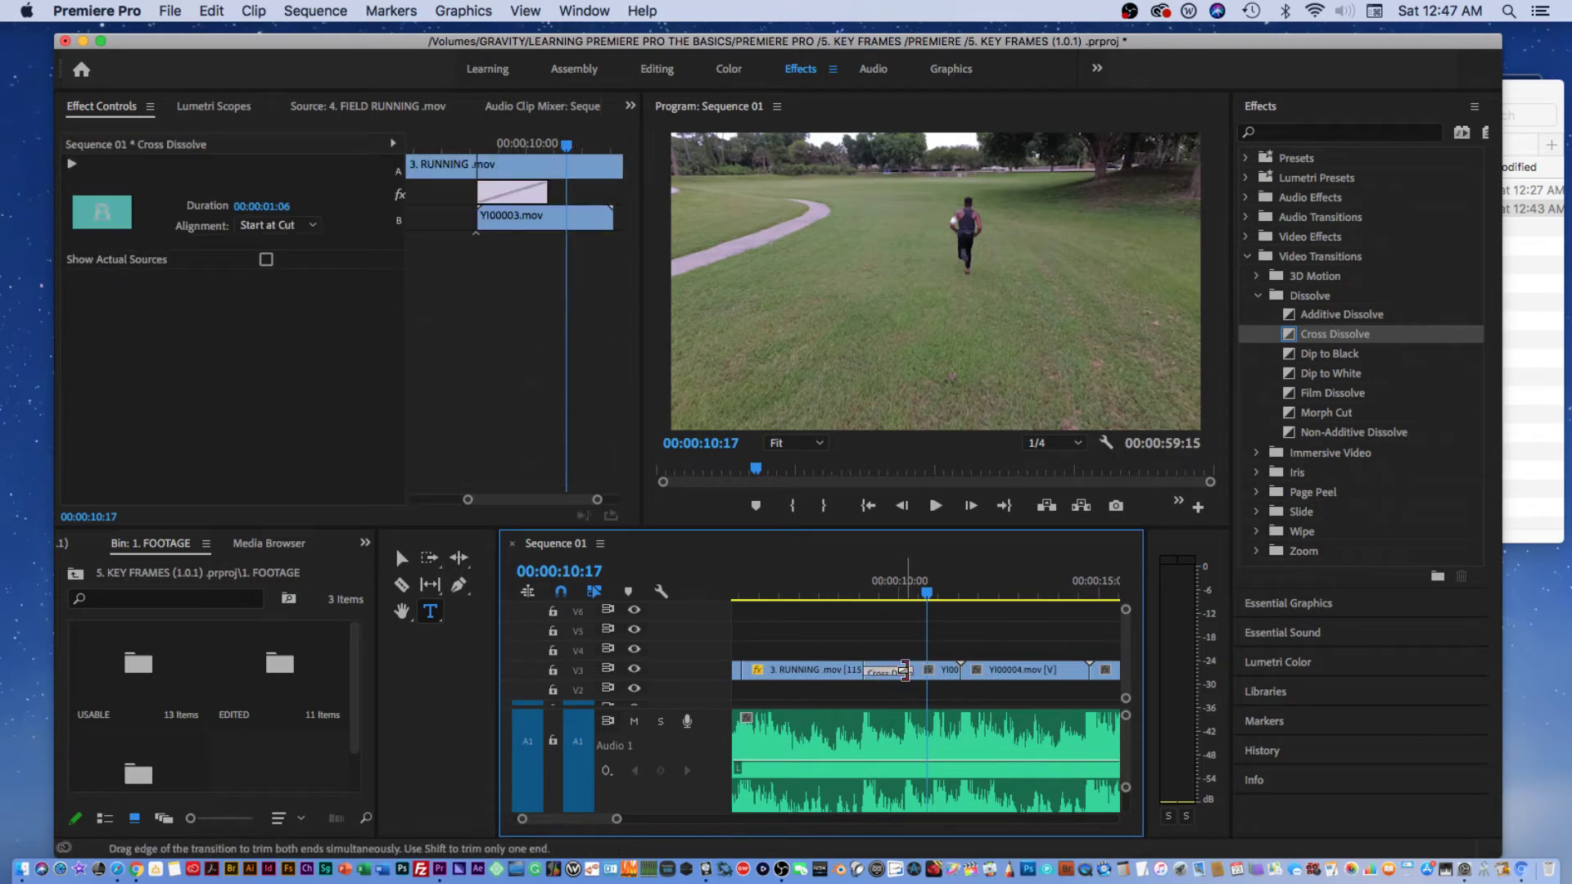
left_click_drag(905, 671, 873, 669)
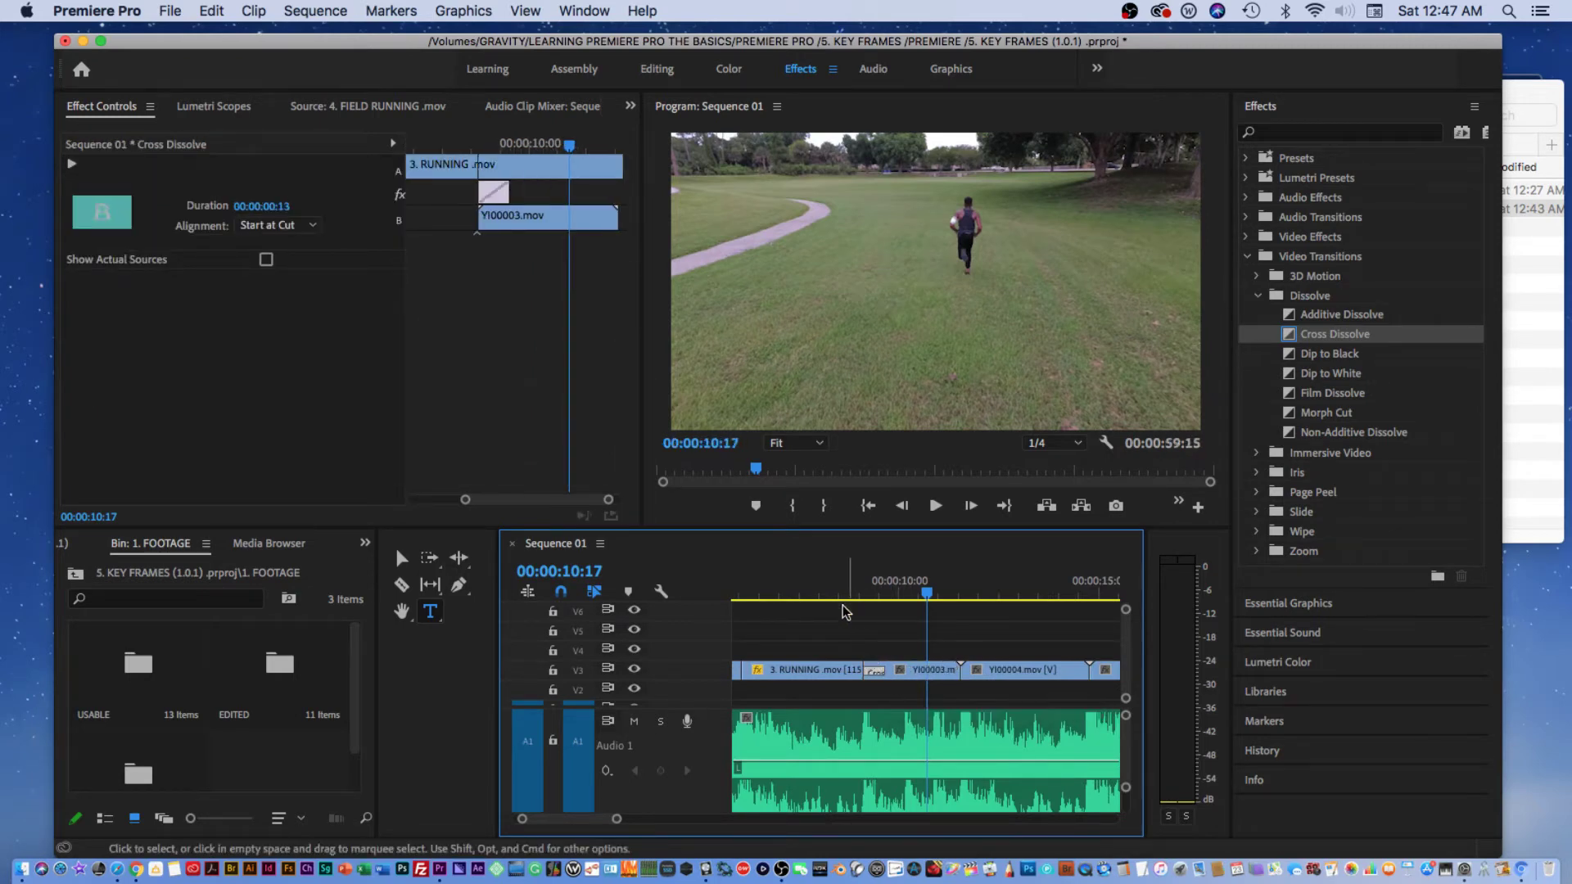
Undo the Cross Dissolve's shortening and delete the transition between 3. RUNNING.mov and YI00003.mov.
left_click(929, 670)
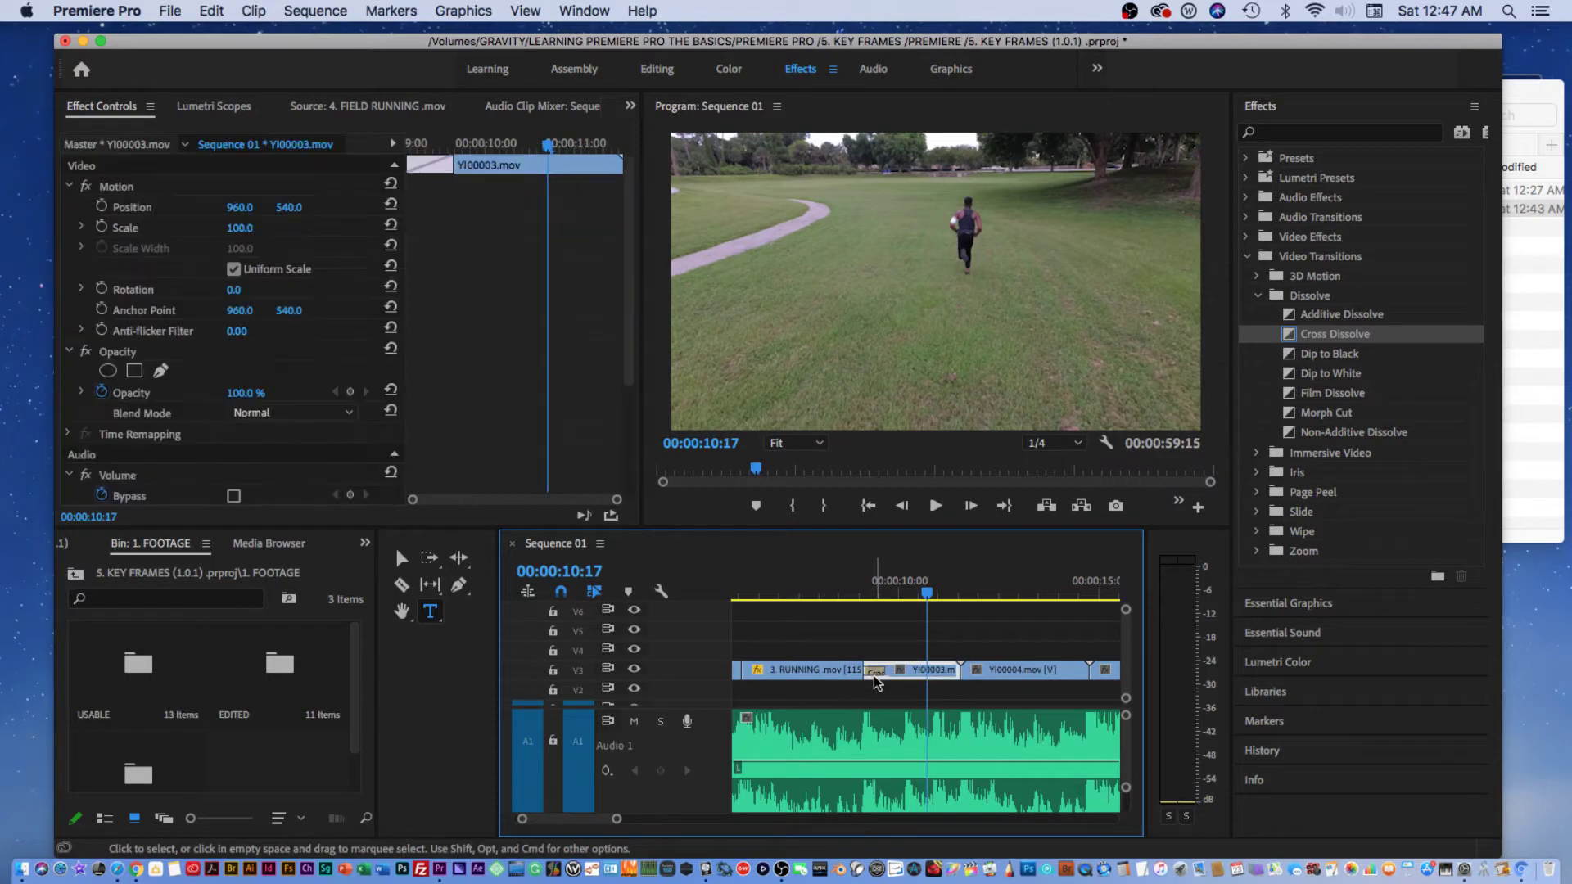
key("Delete")
key("super+z")
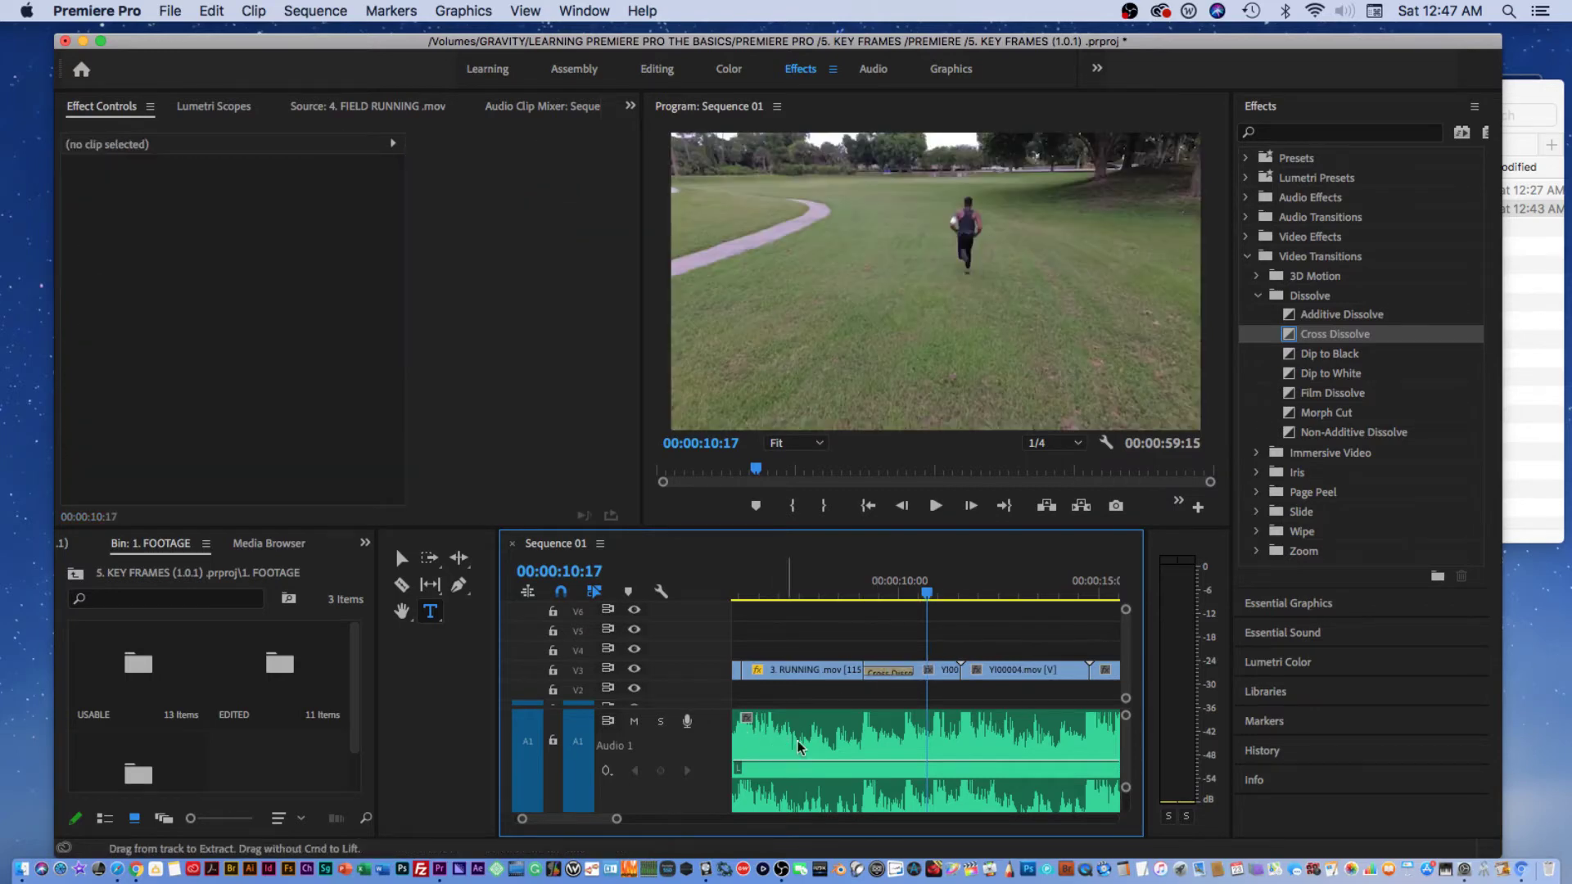
left_click(884, 678)
key("Delete")
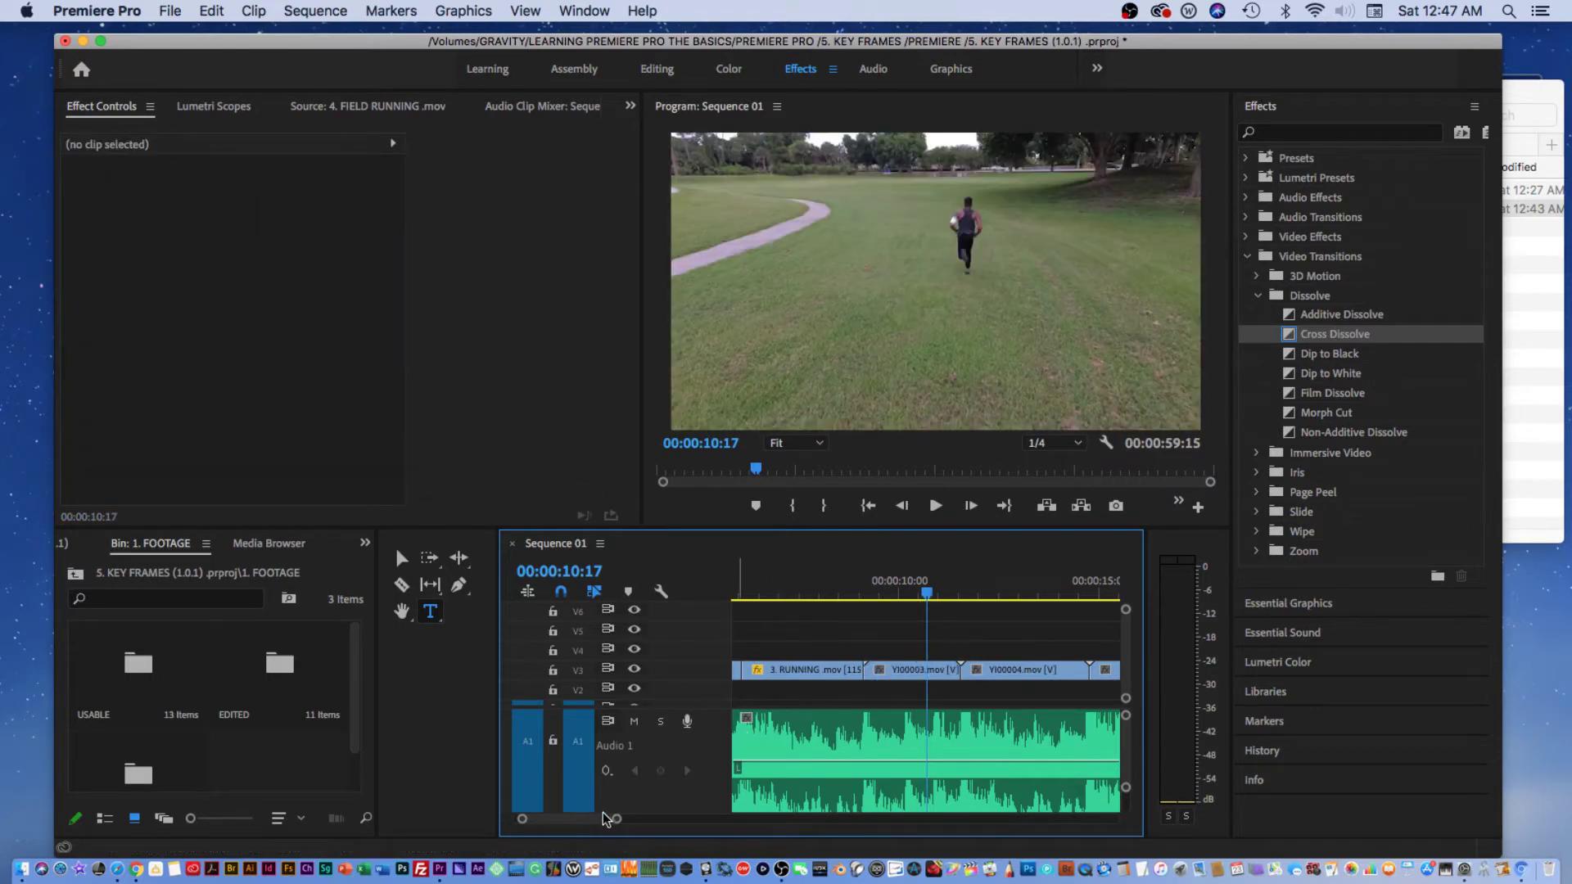
Apply Cross Dissolve to the cut between 1. OUT OF THE CAR.mov and 2. STRETCHING.mov.
left_click_drag(612, 819, 694, 819)
left_click(743, 592)
left_click_drag(747, 595, 770, 596)
left_click_drag(1302, 340, 1292, 336)
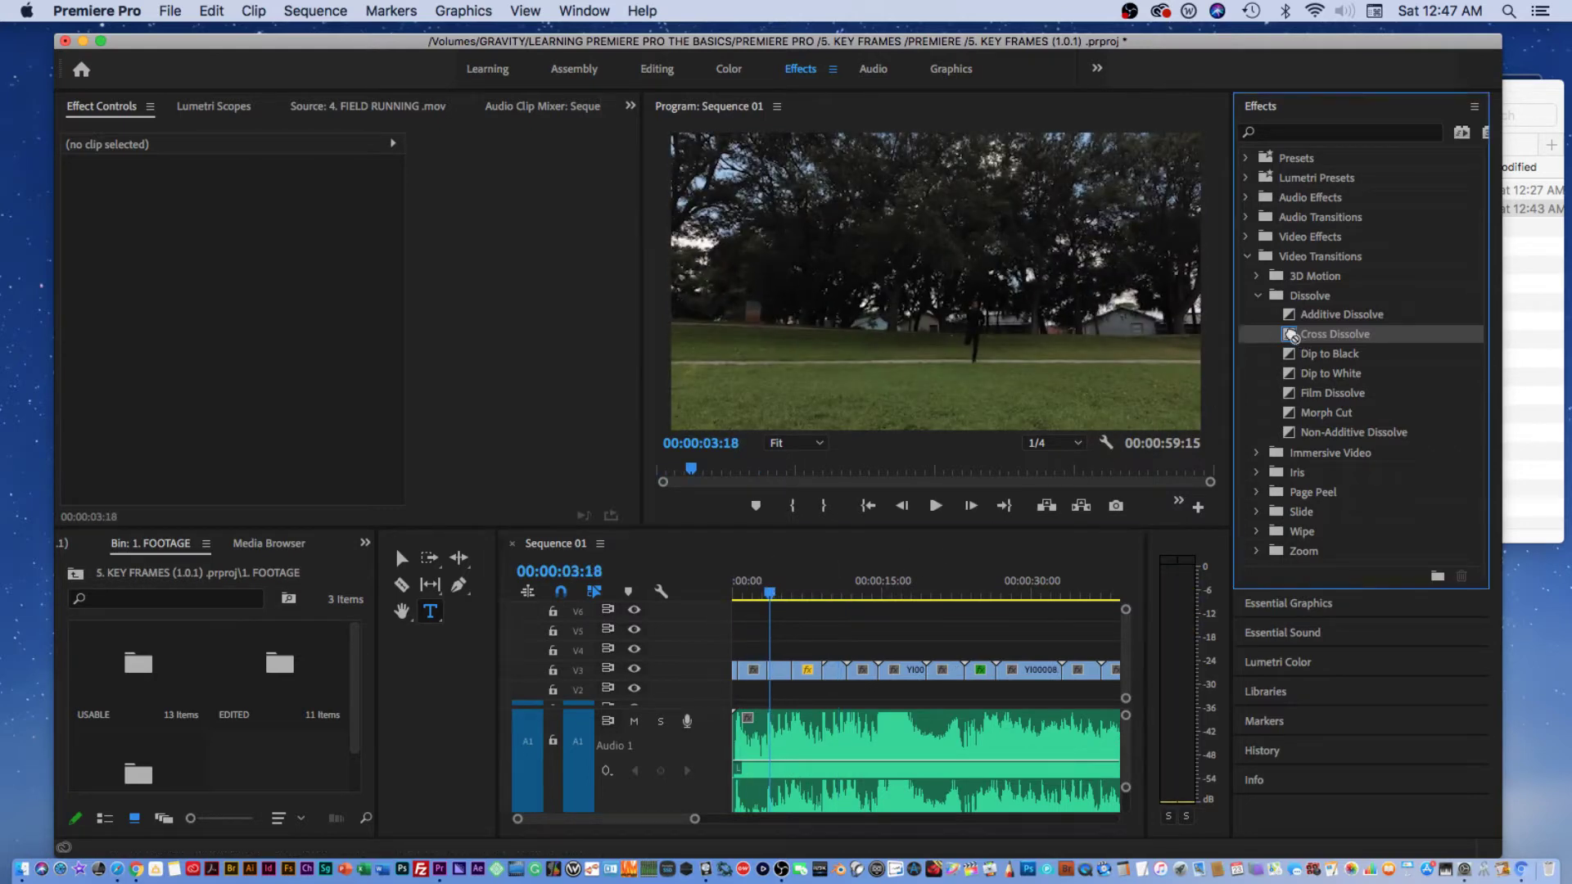
left_click_drag(1040, 510, 768, 670)
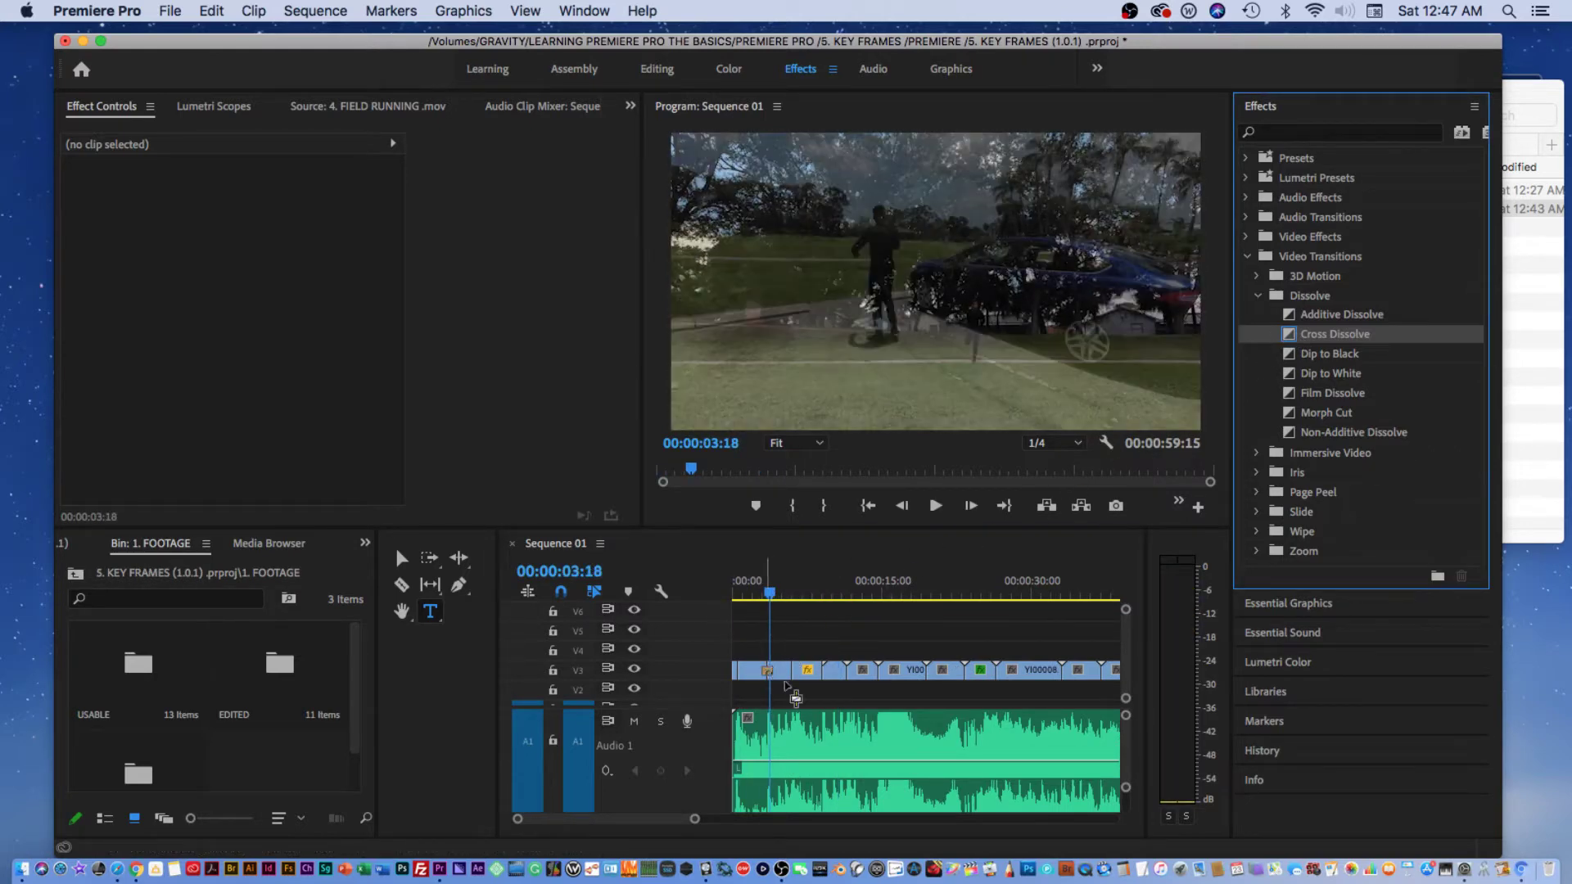
Scrub and play through the Cross Dissolve between 1. OUT OF THE CAR.mov and 2. STRETCHING.mov to check how the clips blend.
left_click_drag(694, 825, 579, 818)
left_click(870, 596)
left_click_drag(869, 596, 866, 596)
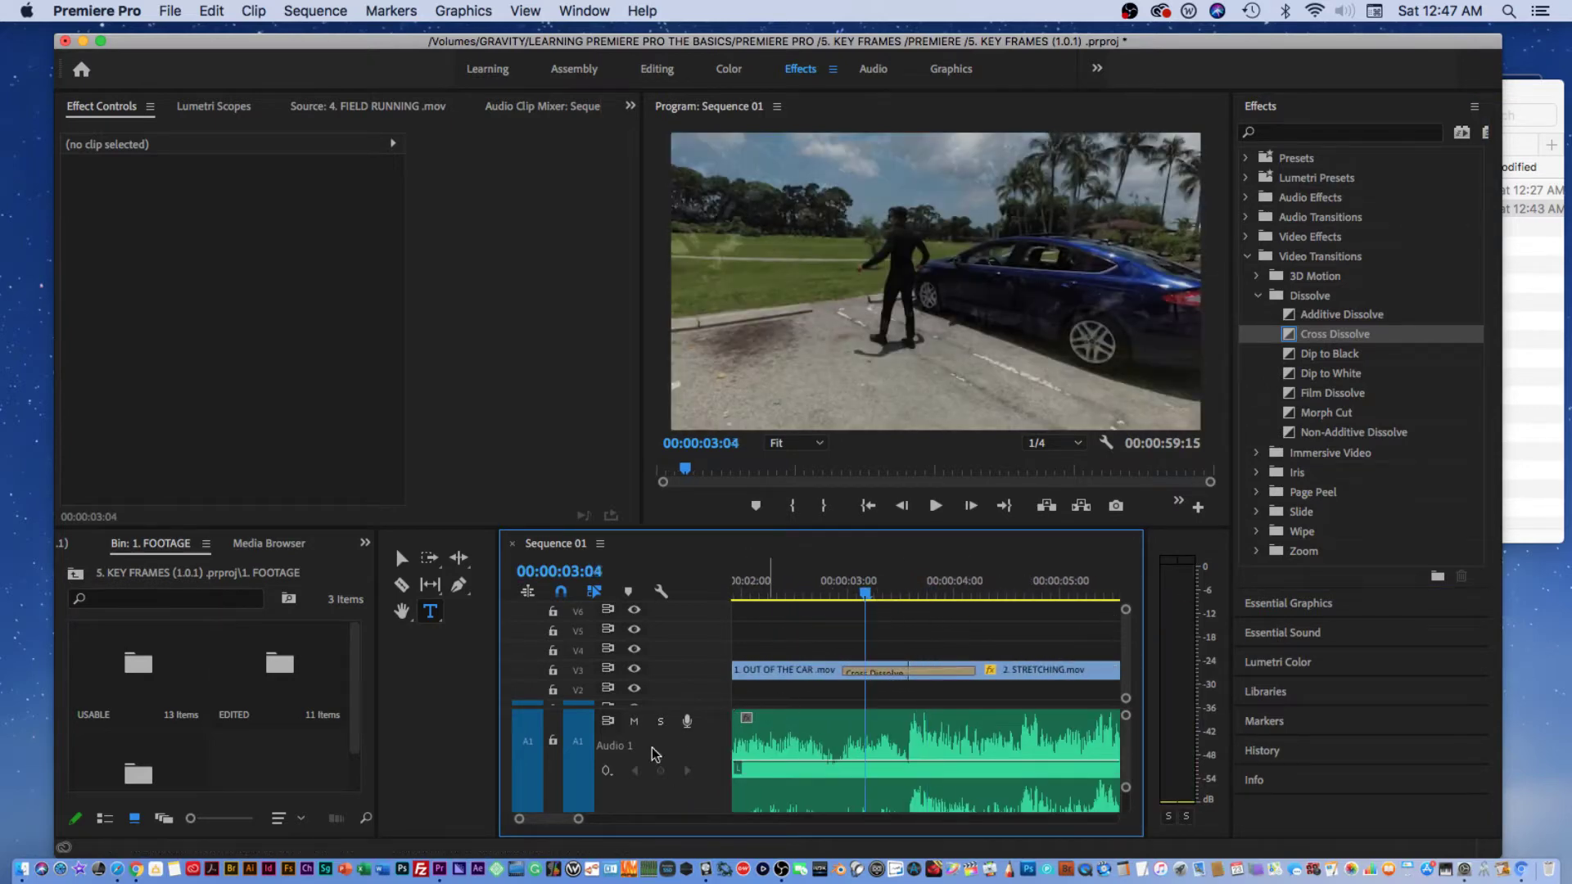
left_click_drag(581, 821, 695, 819)
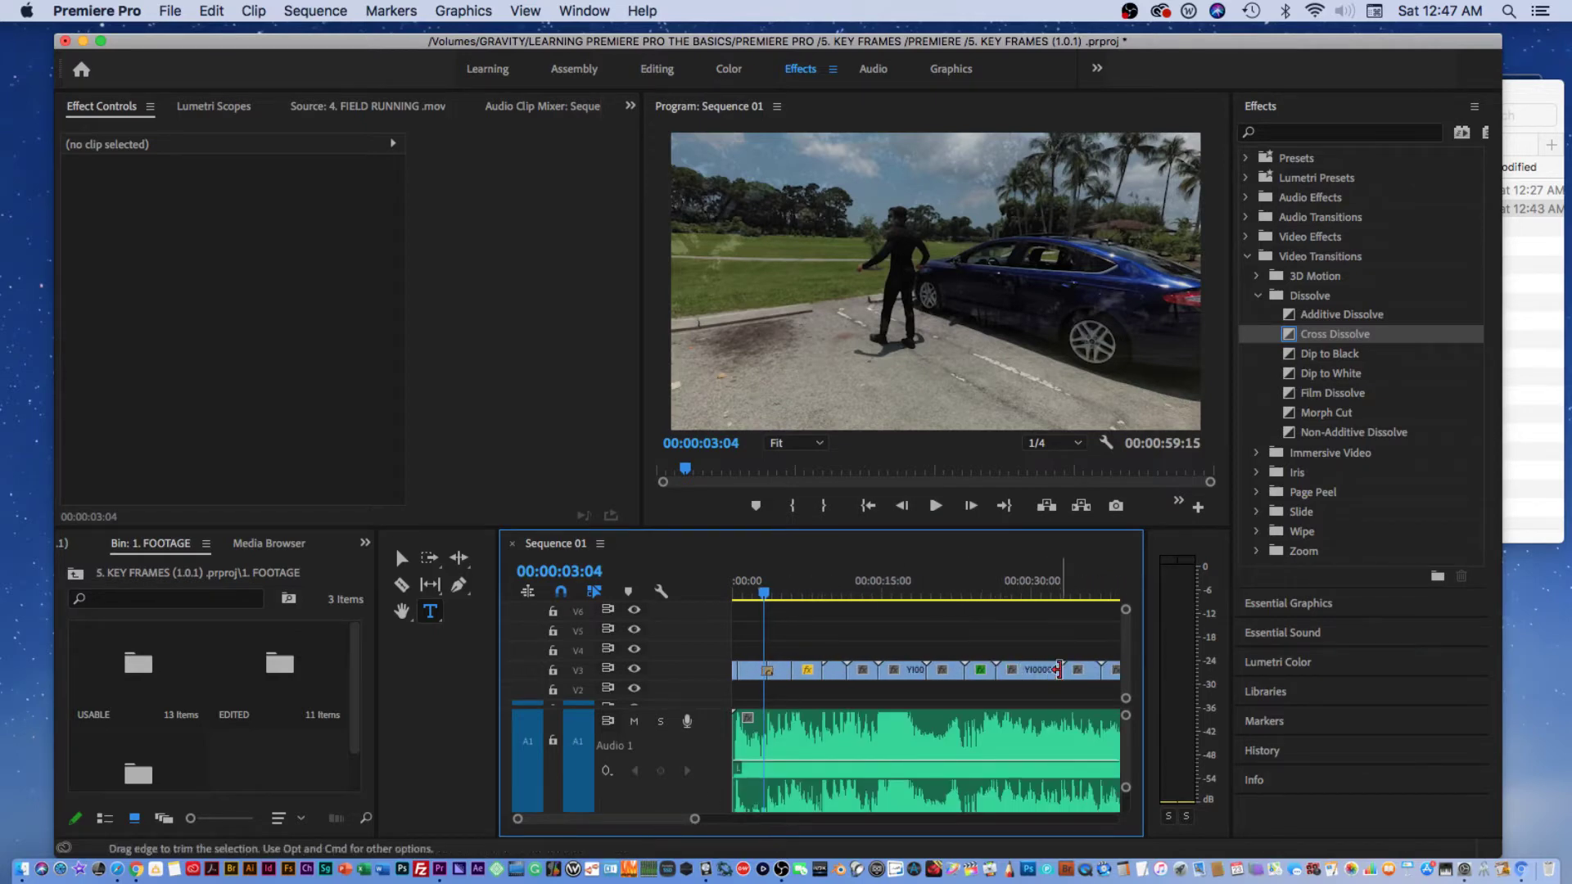
left_click_drag(699, 819, 578, 819)
key("space")
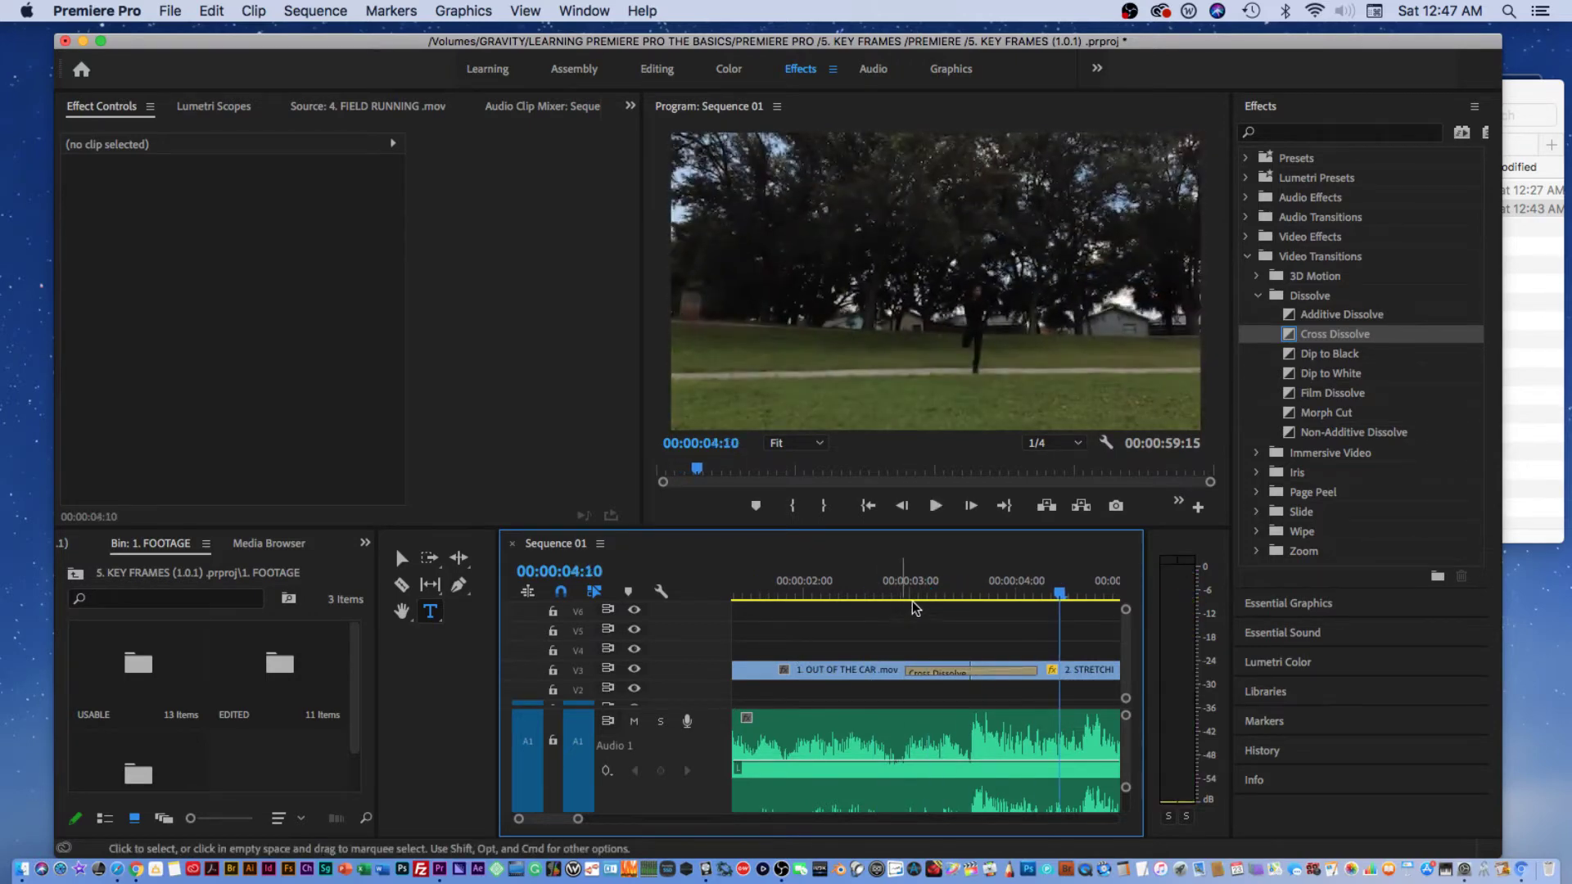
left_click_drag(868, 595, 843, 596)
key("space")
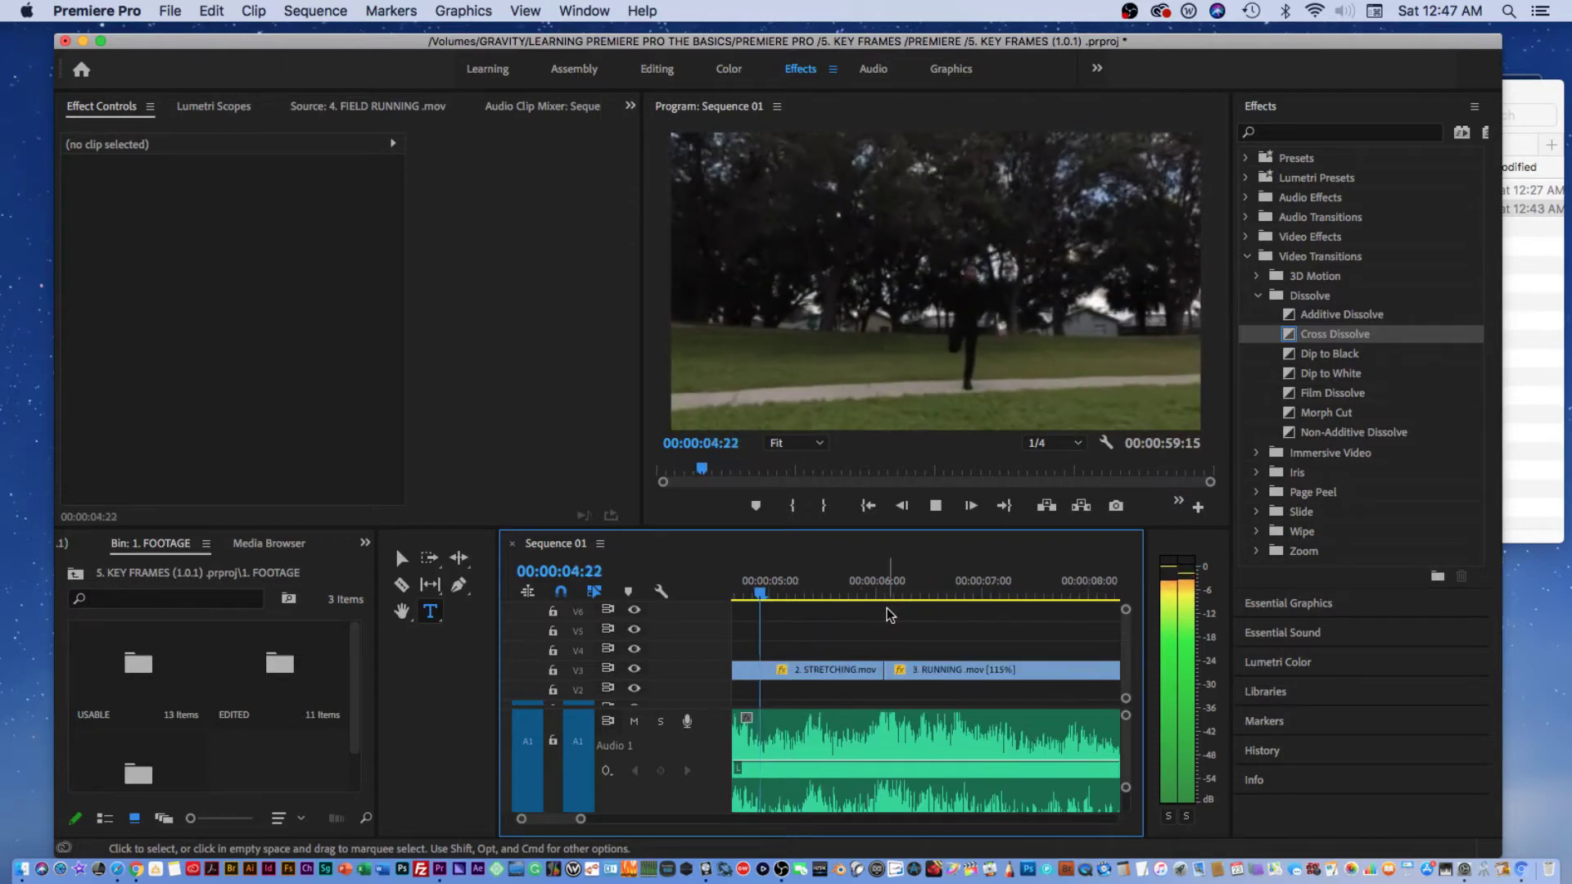
key("space")
scroll(900, 647, "left", 5)
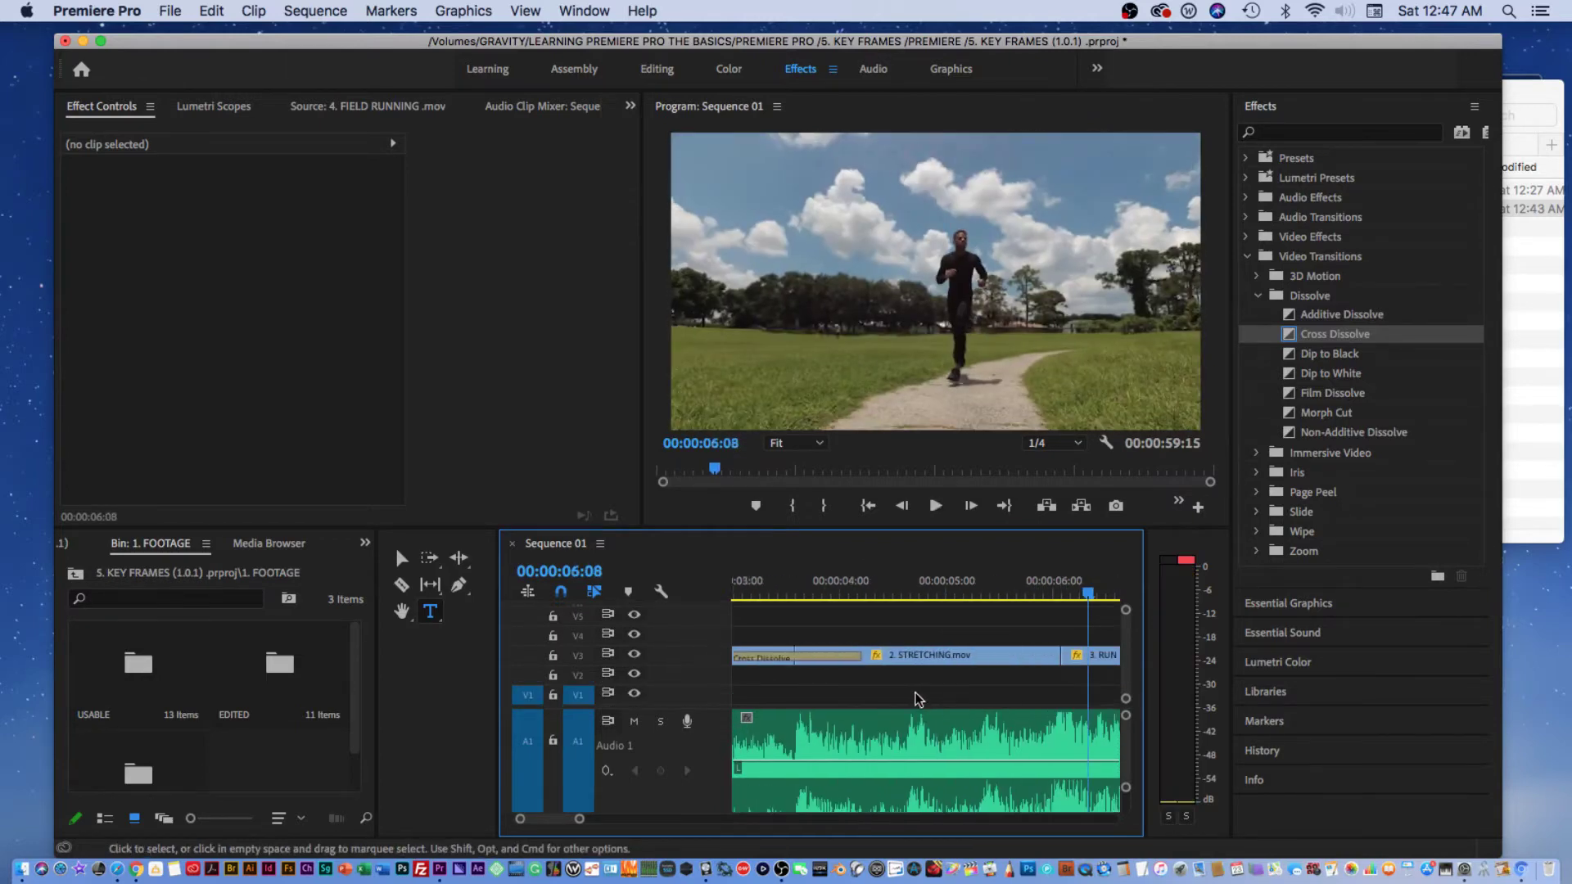
scroll(914, 672, "up", 2)
scroll(915, 686, "down", 3)
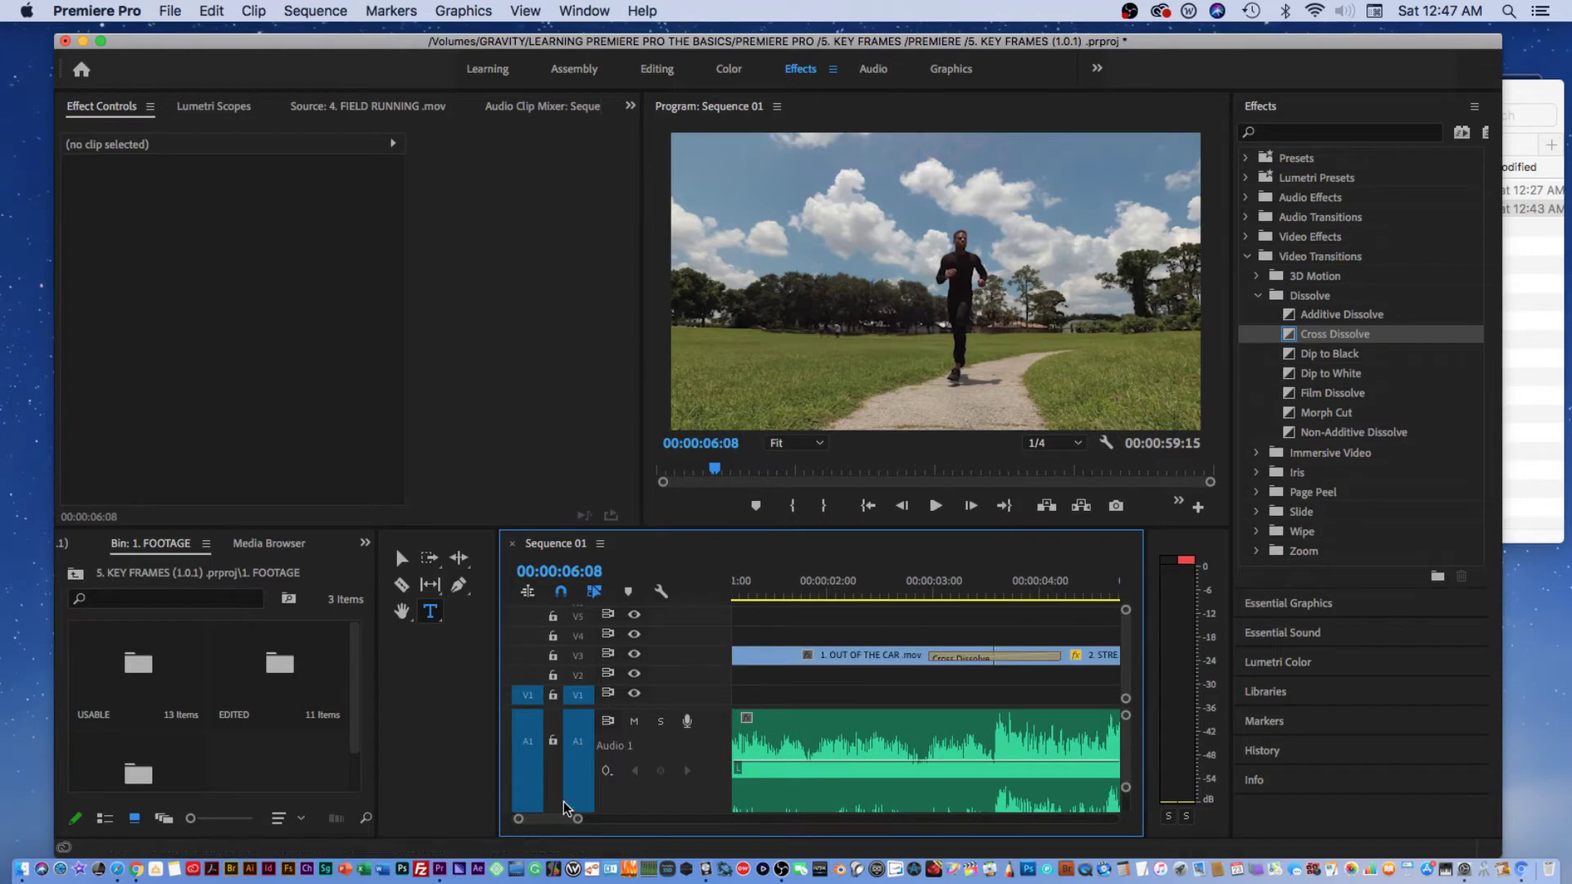
left_click_drag(578, 819, 592, 819)
left_click_drag(905, 583, 835, 583)
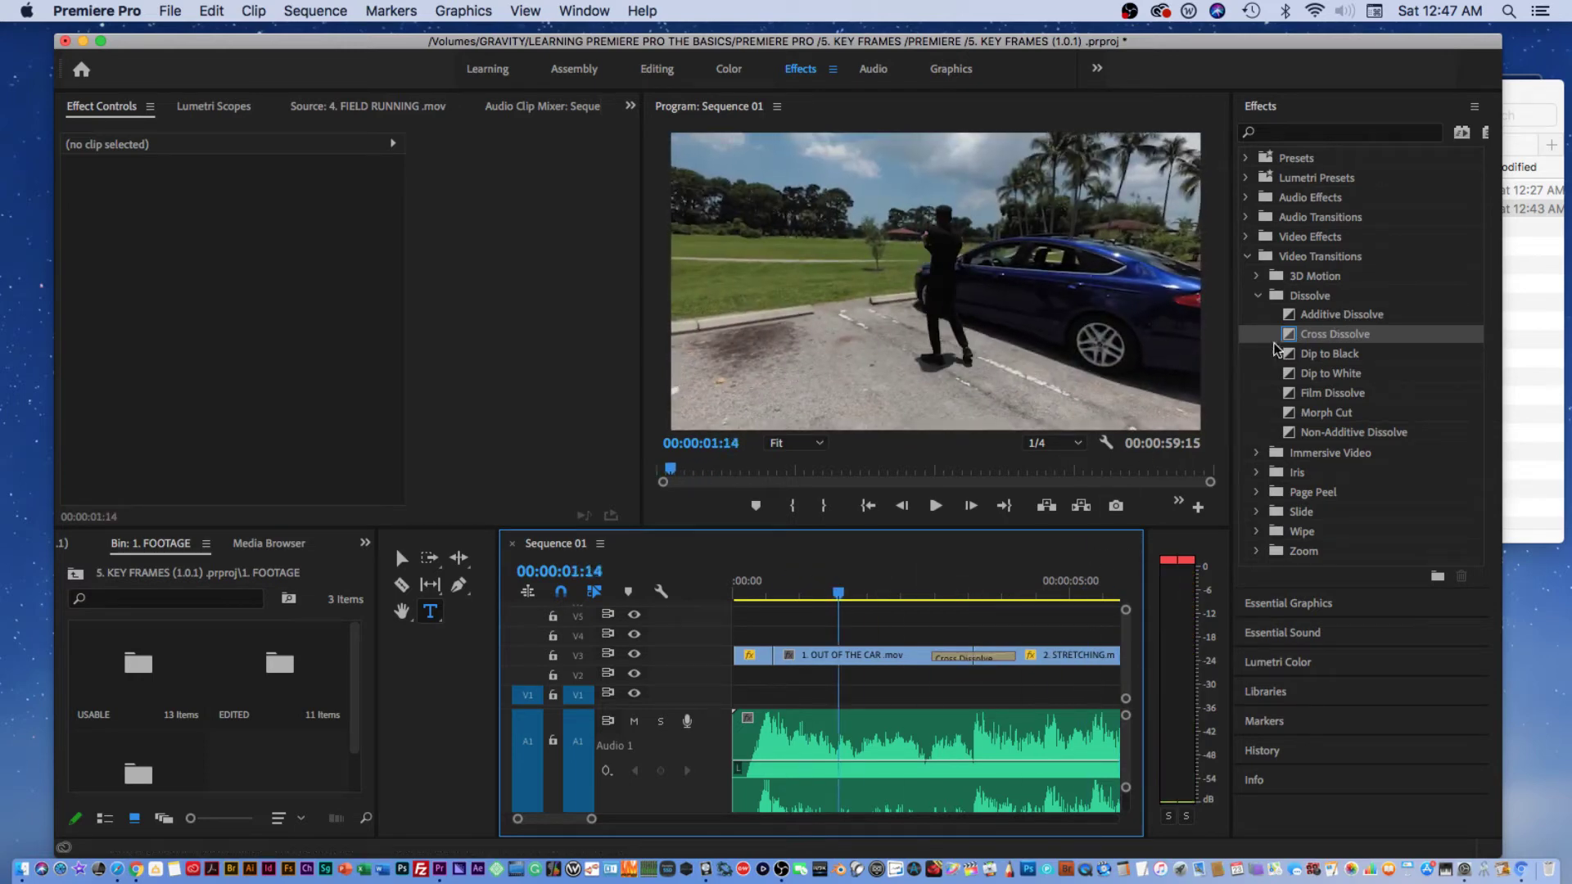
left_click(1297, 336)
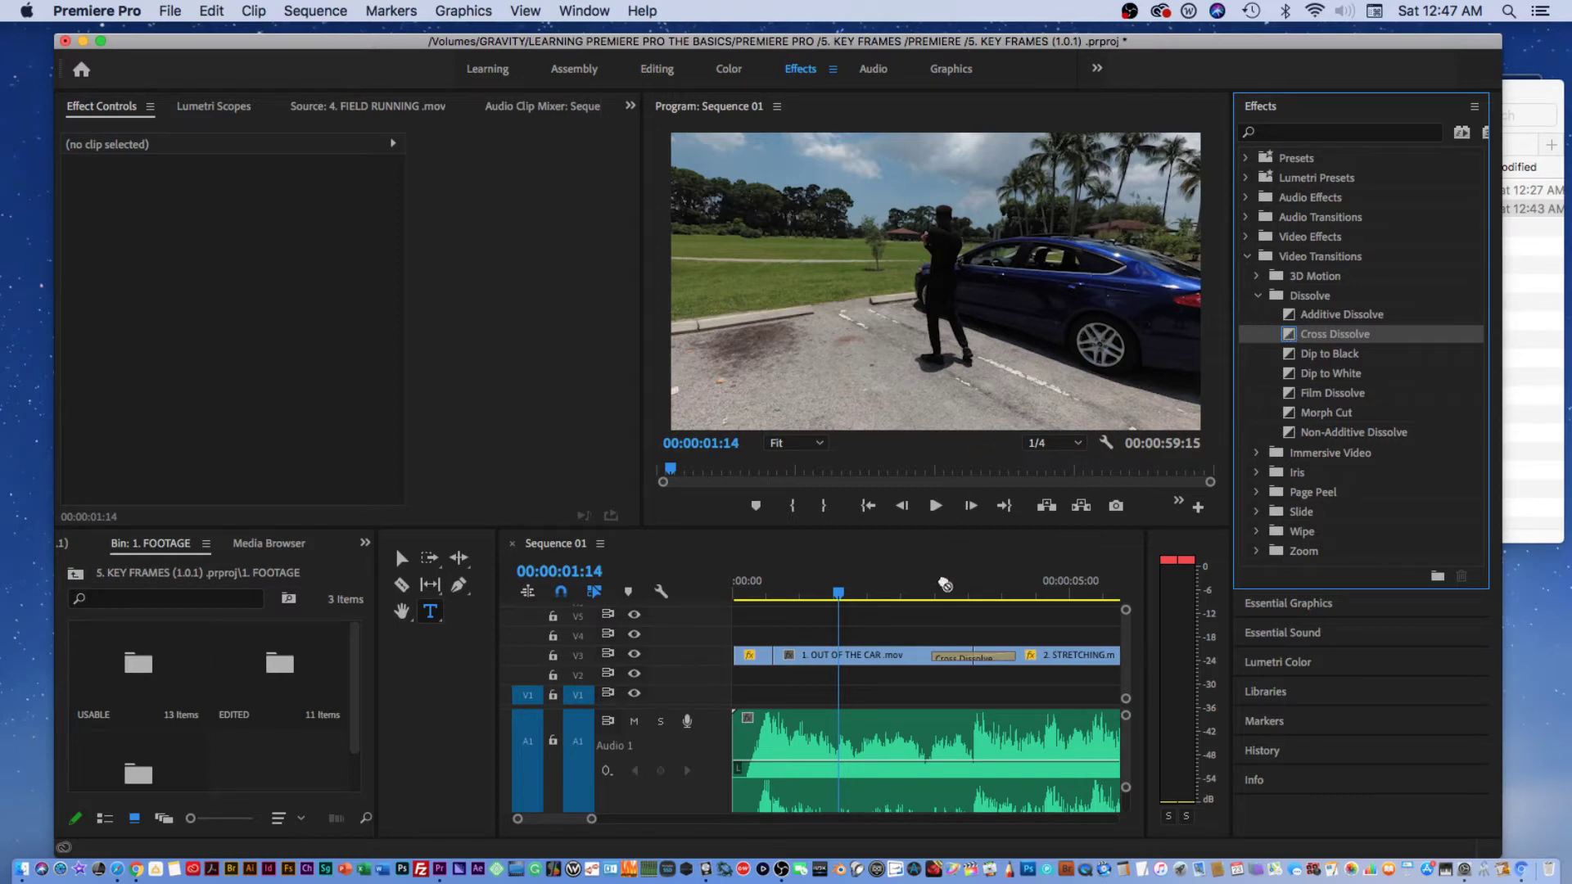
left_click_drag(946, 585, 1141, 492)
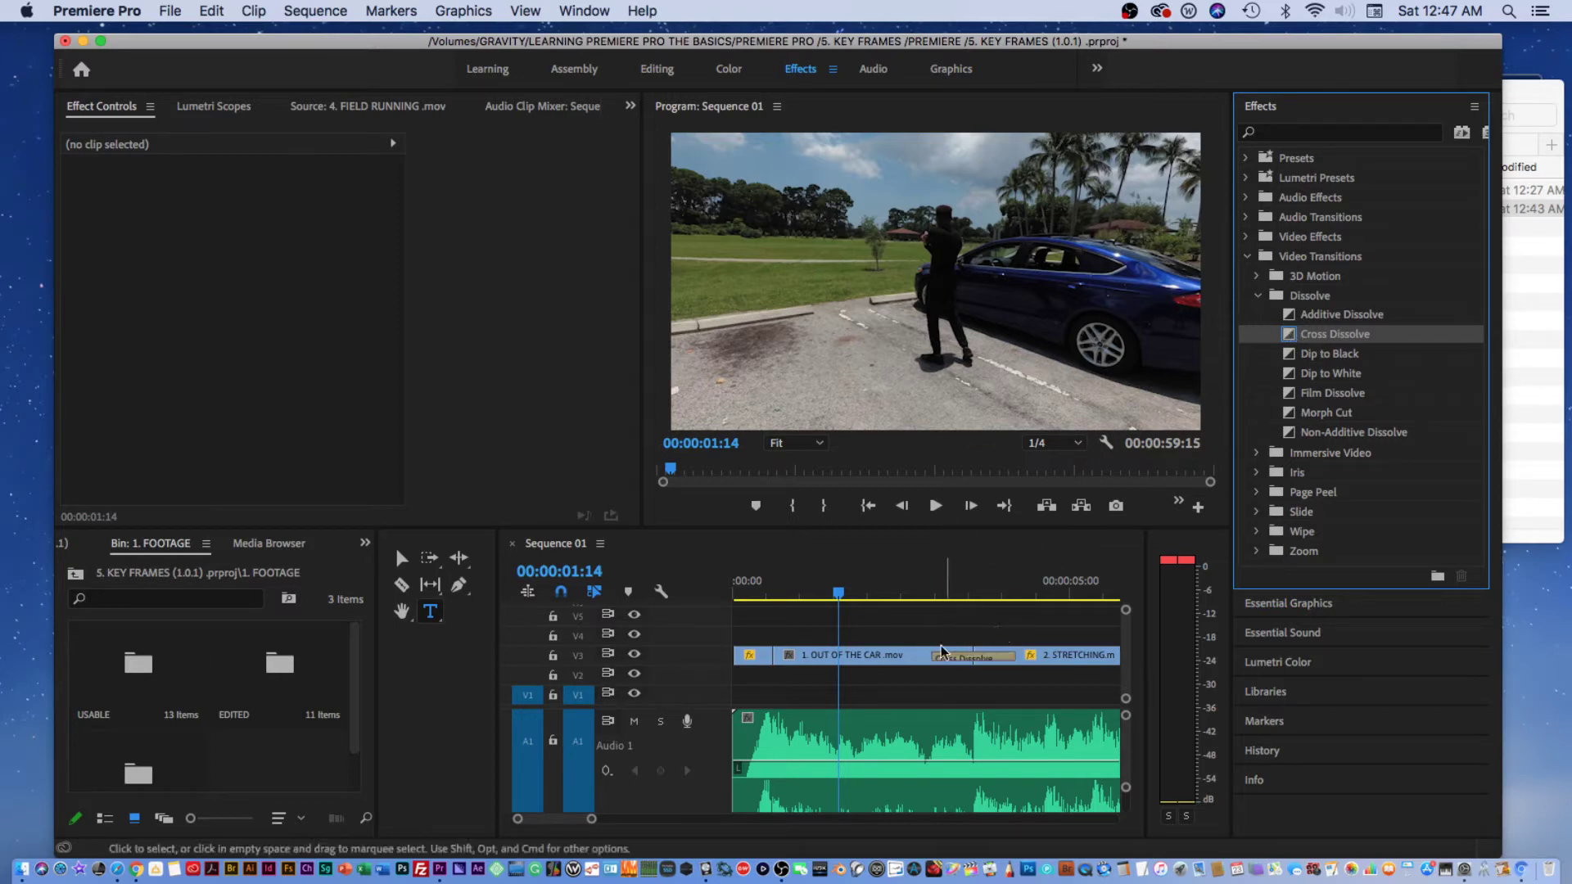
left_click(596, 827)
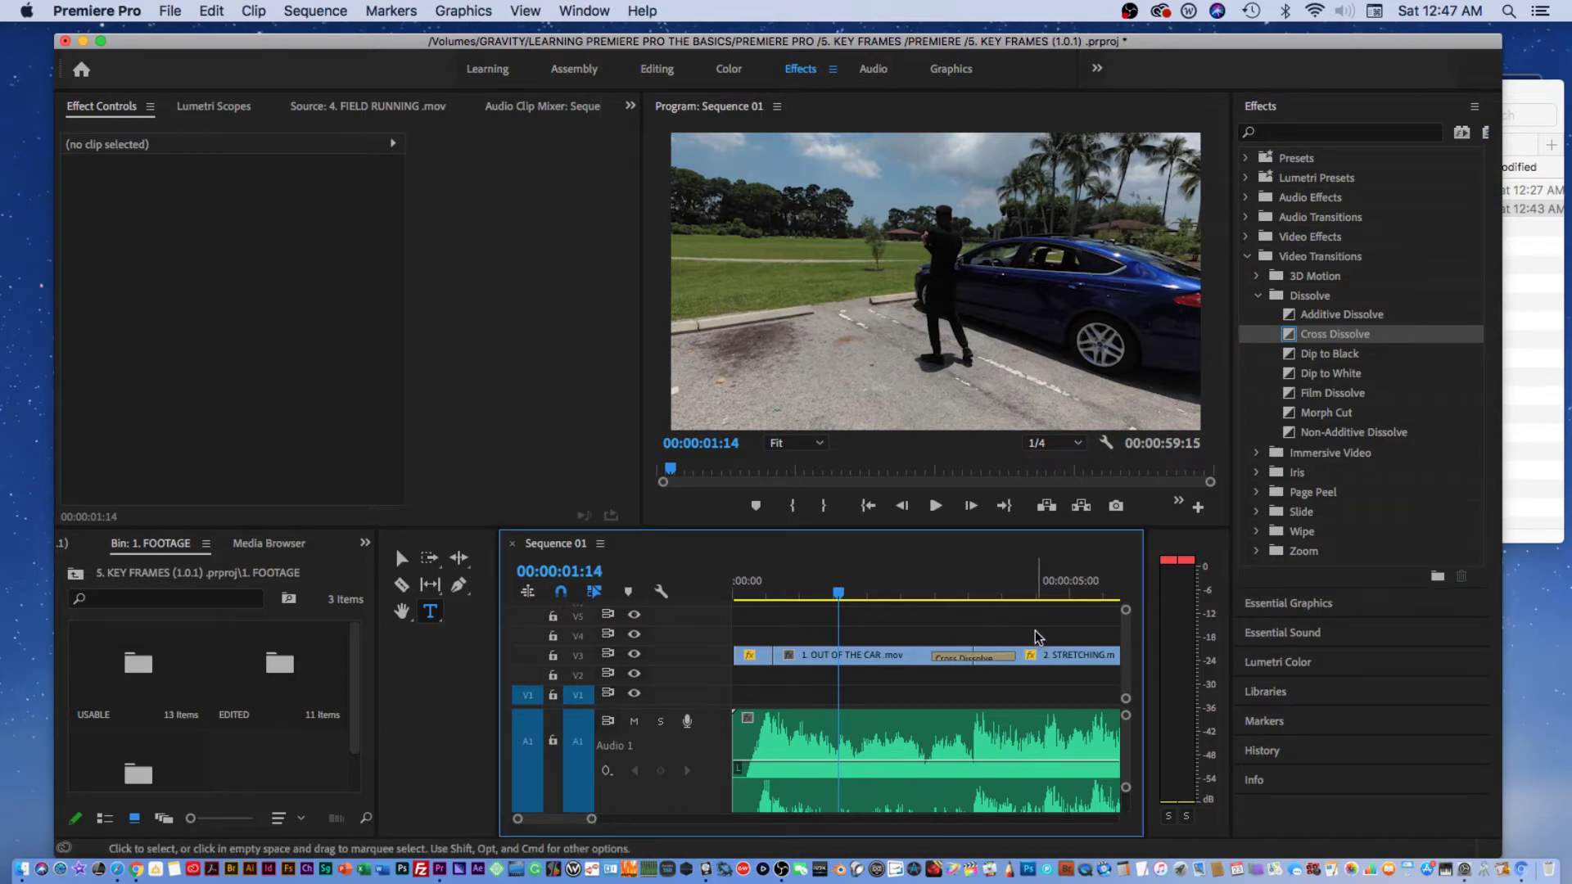
left_click_drag(585, 825, 611, 821)
left_click(837, 594)
mouse_move(837, 601)
left_mouse_down()
mouse_move(898, 595)
mouse_move(845, 594)
left_mouse_up()
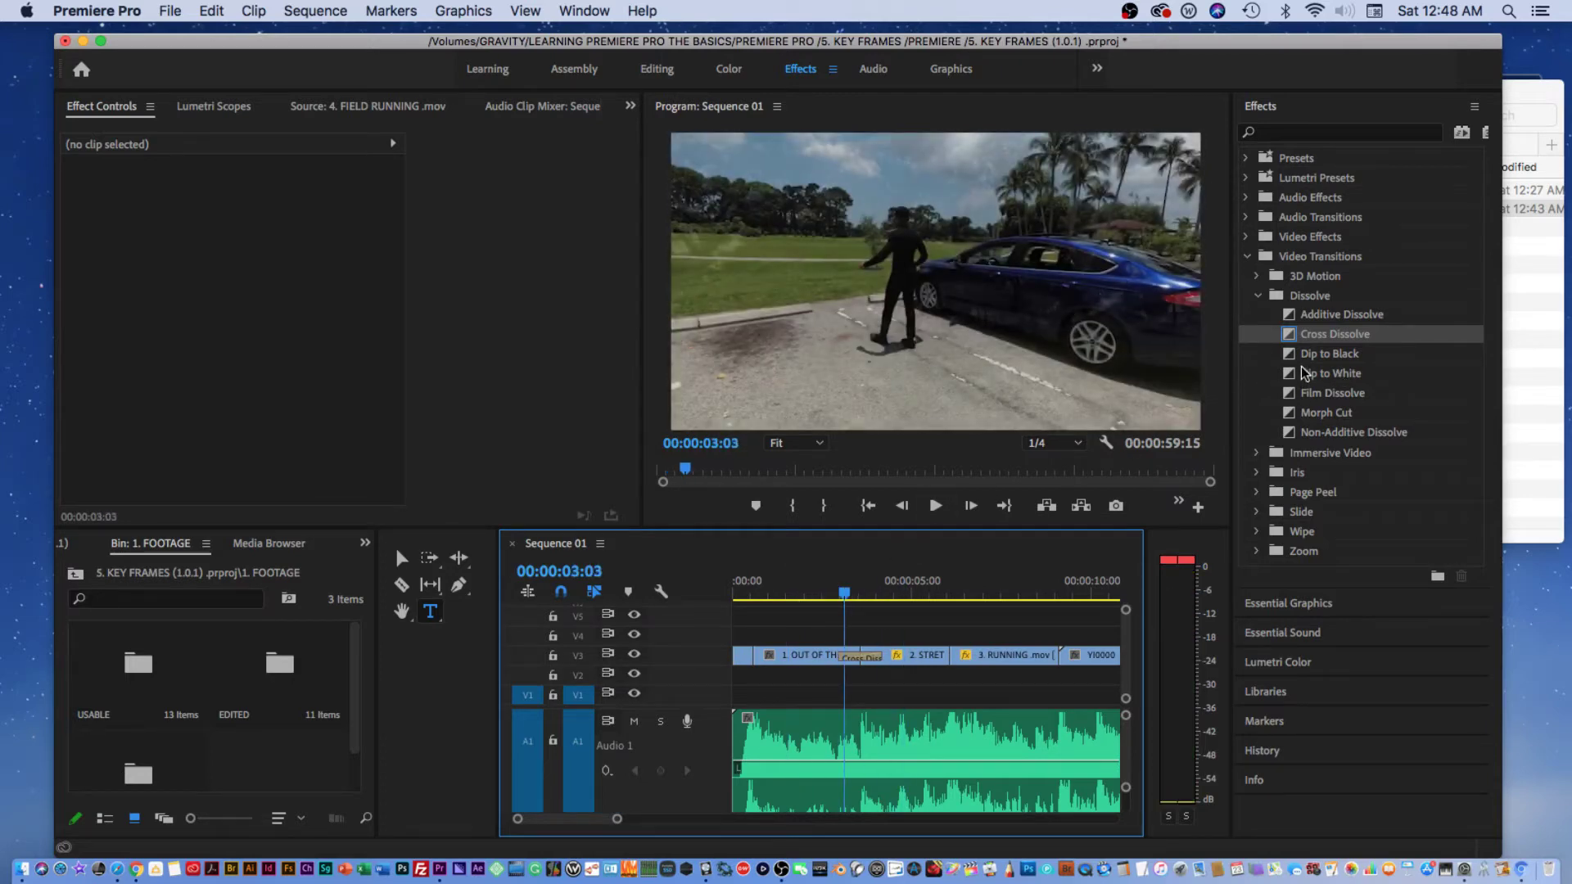
Apply the Dip to Black transition to the end of YI000012.mov, the last clip in the sequence.
left_click_drag(1290, 357, 1217, 363)
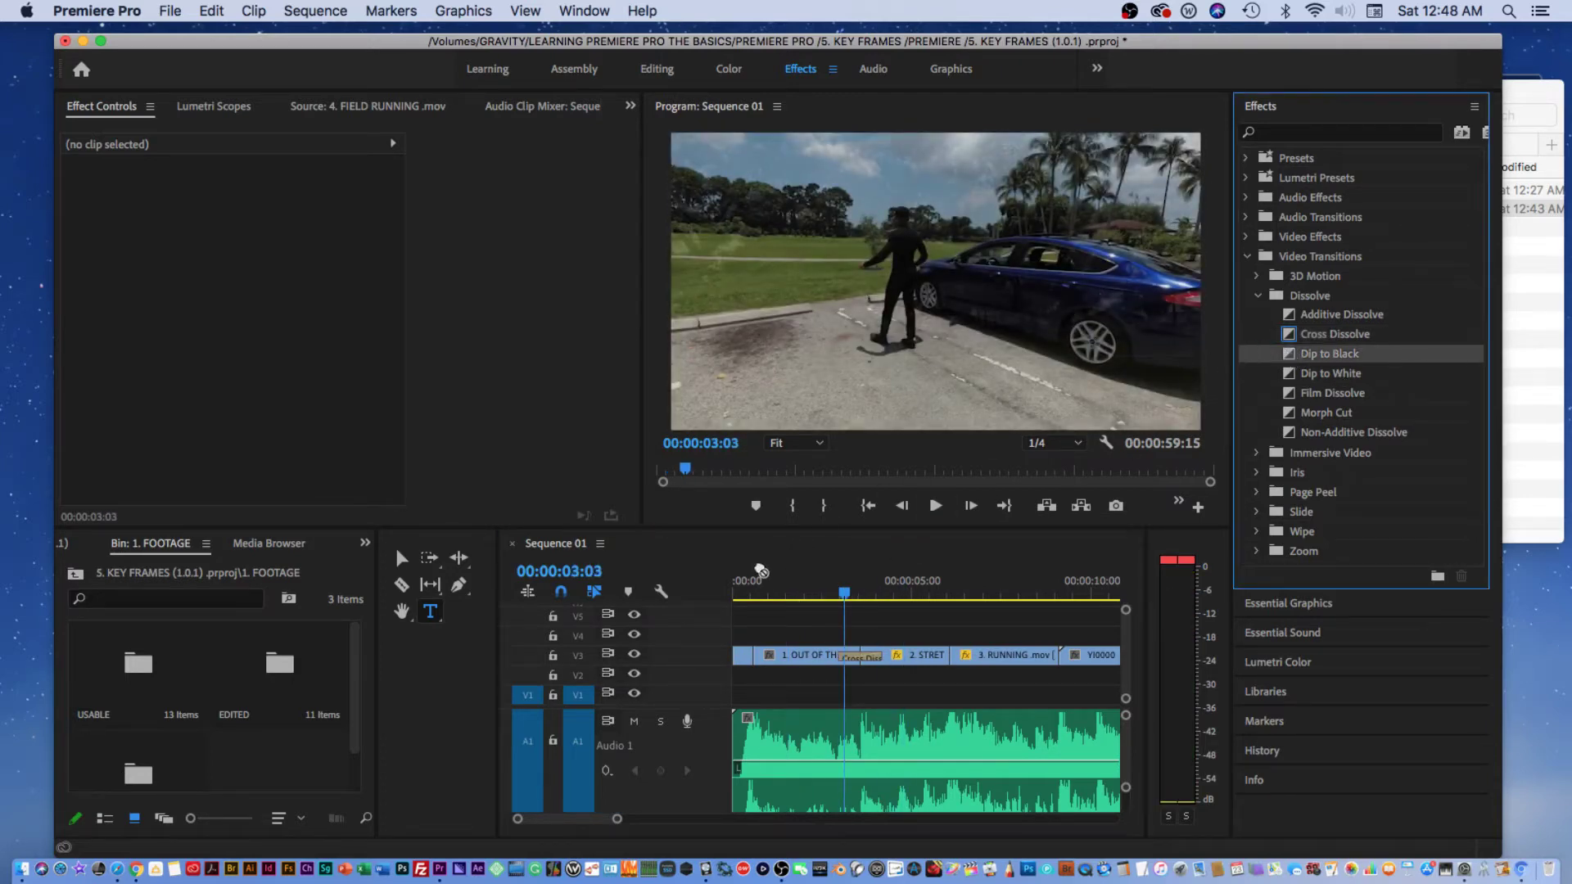
left_click_drag(761, 571, 1174, 494)
left_click_drag(617, 822, 653, 814)
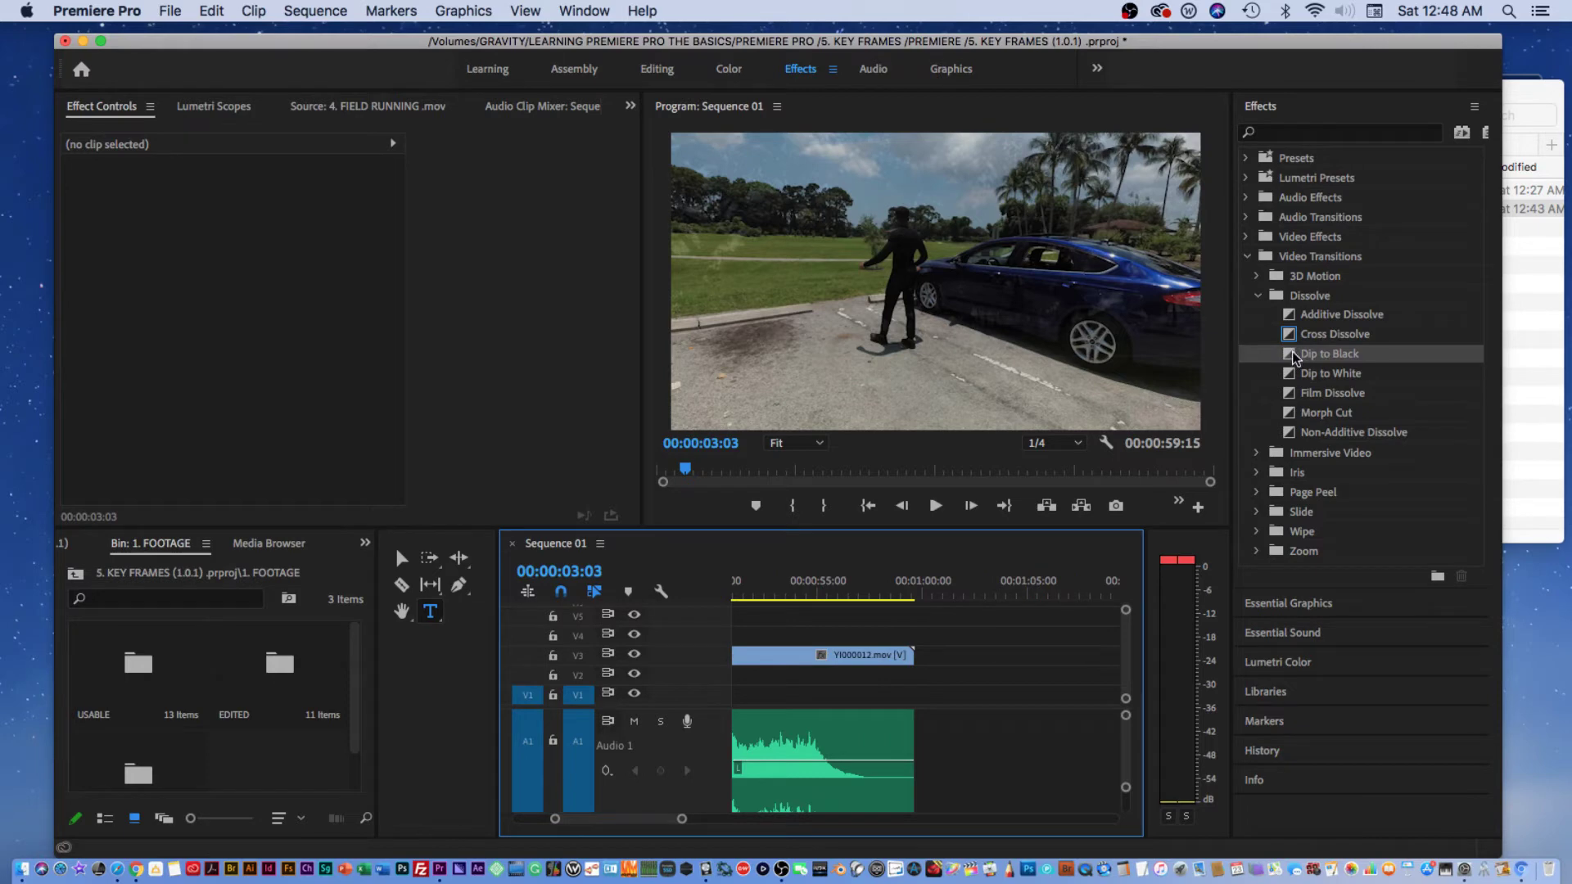
left_click_drag(1292, 358, 907, 659)
Scrub to 00:00:57:02 and trim the end of YI000012.mov back to that point.
left_click(825, 580)
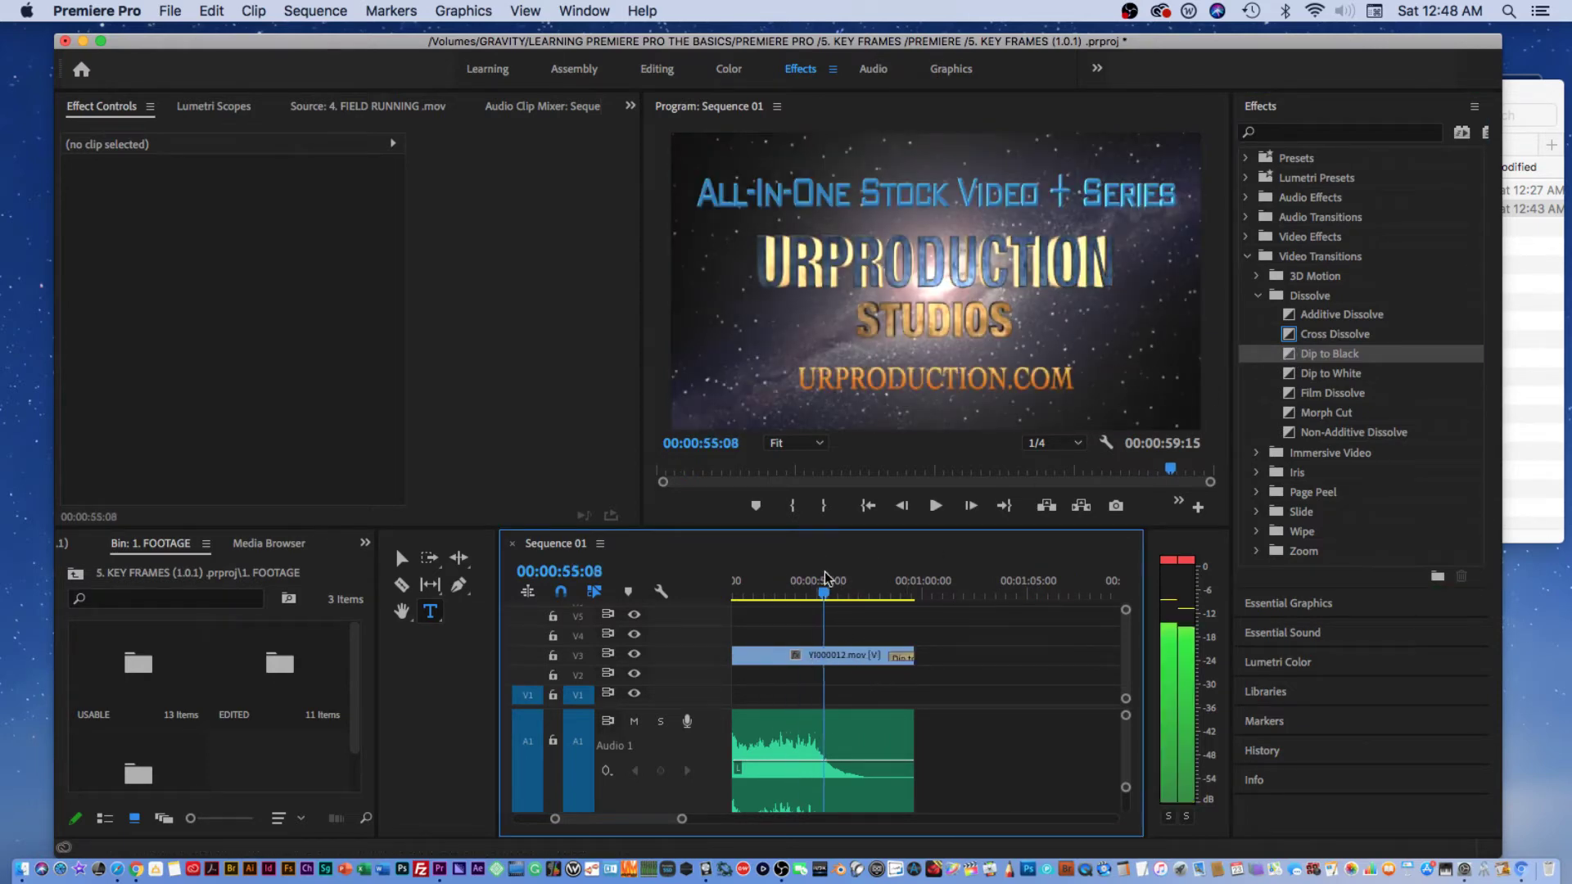
left_click_drag(825, 579, 860, 580)
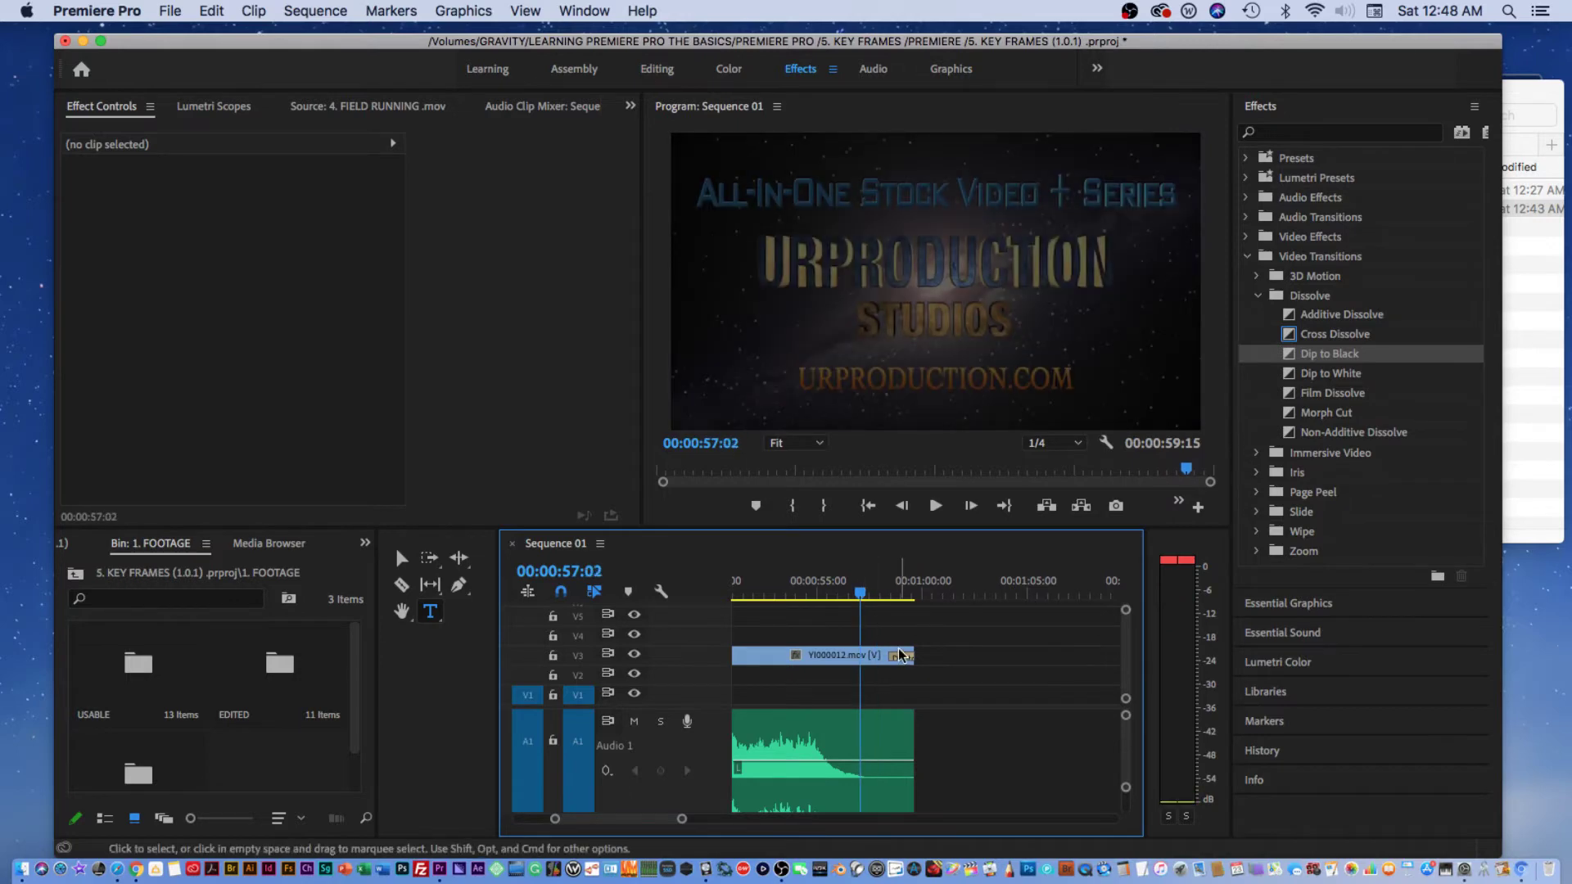
left_click_drag(901, 655, 860, 655)
Play through the ending of YI000012.mov twice to check its fade to black.
left_click(793, 592)
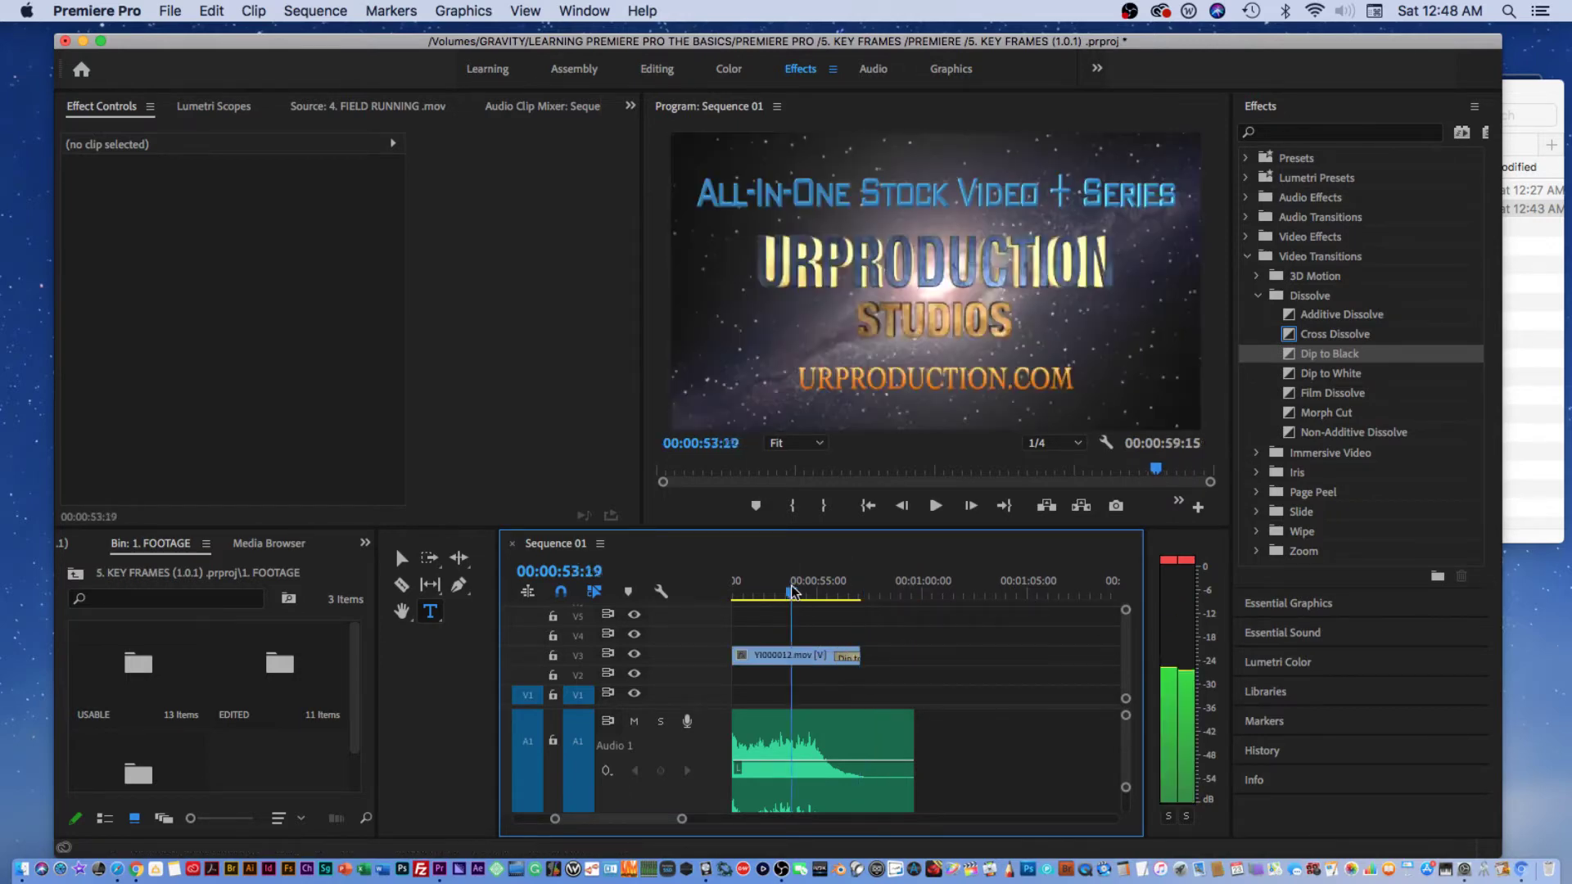
key("space")
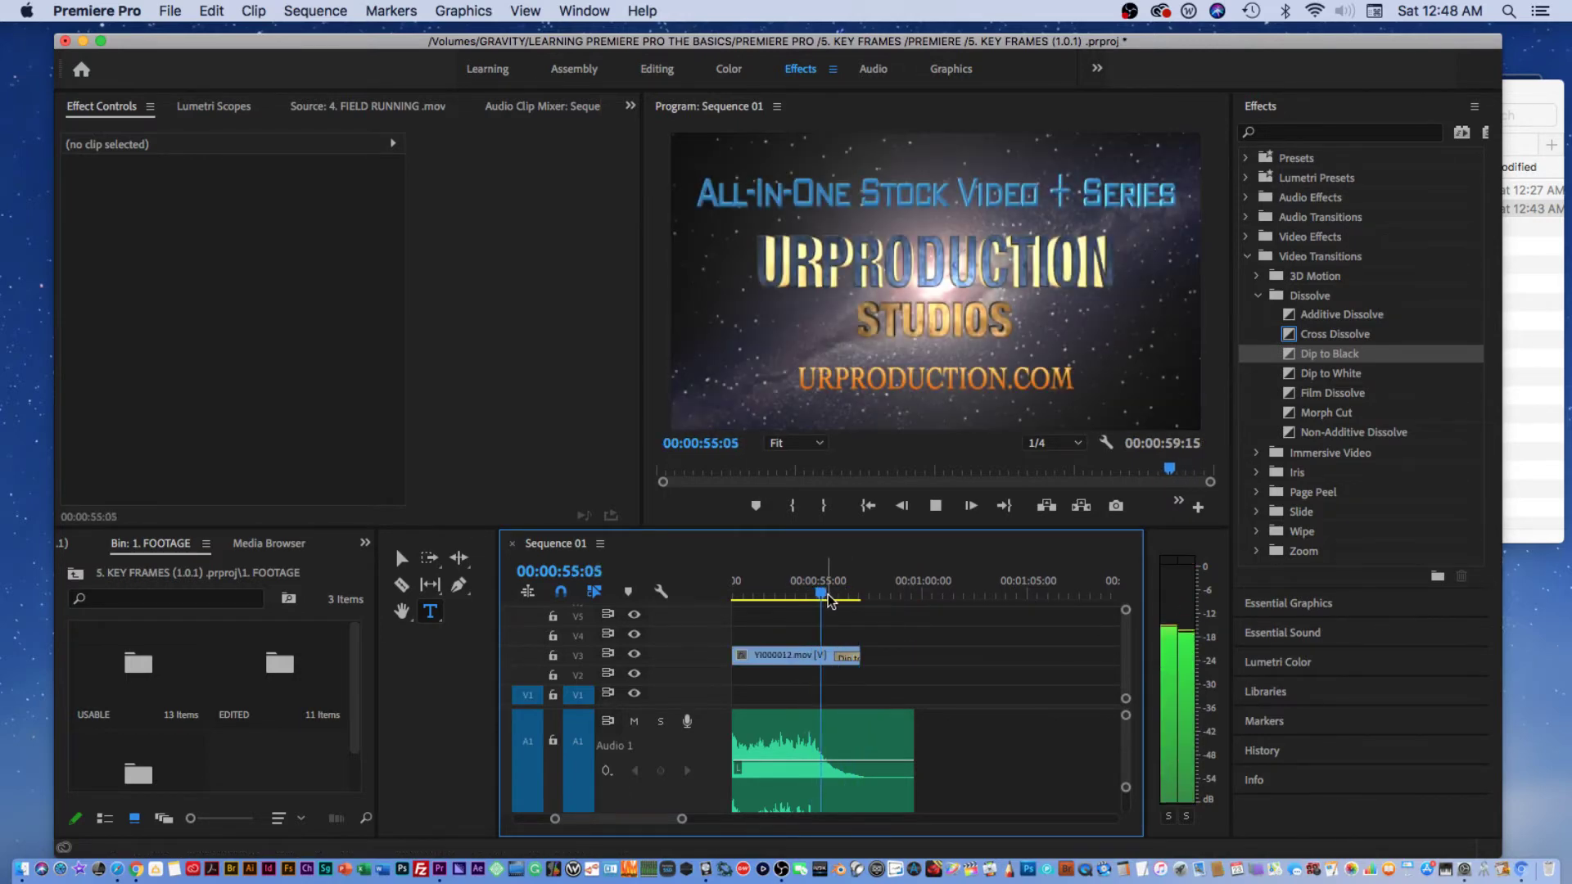
key("space")
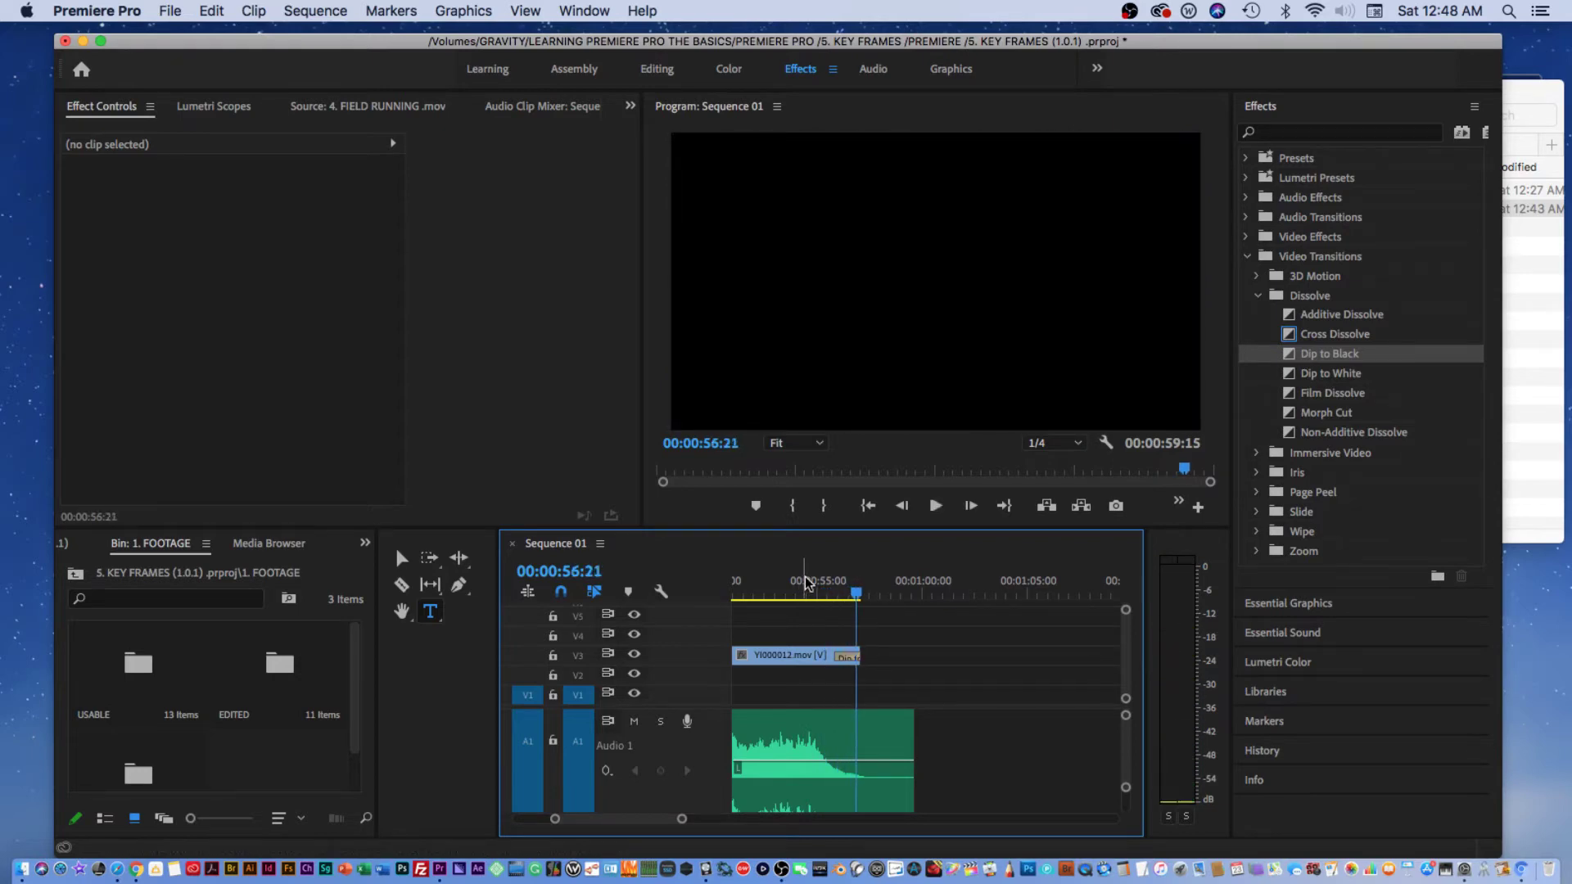
left_click(782, 590)
key("space")
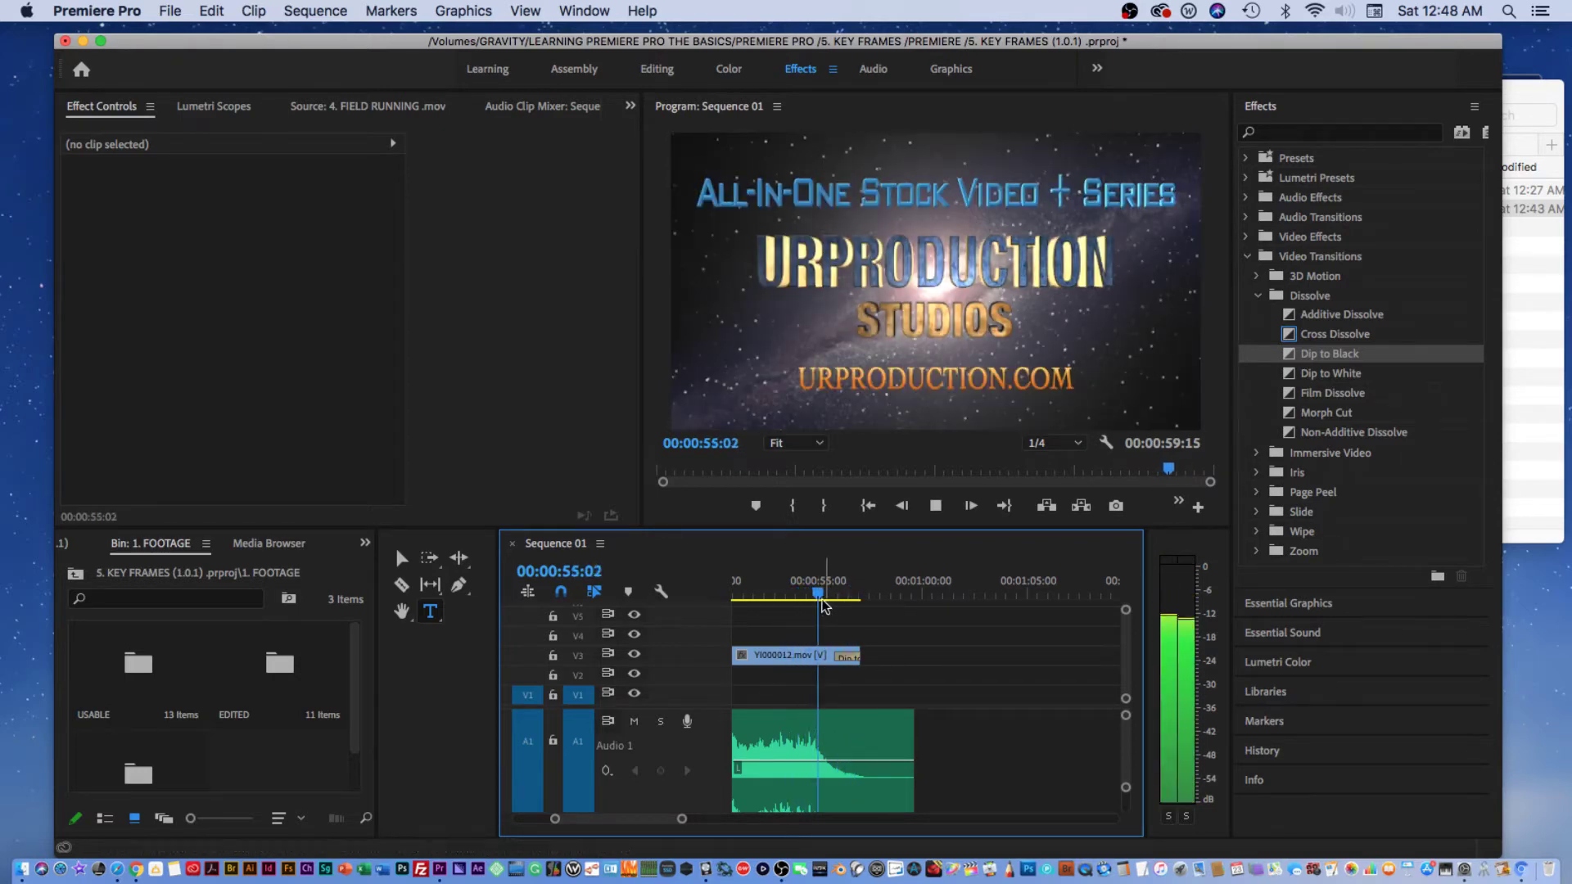
key("space")
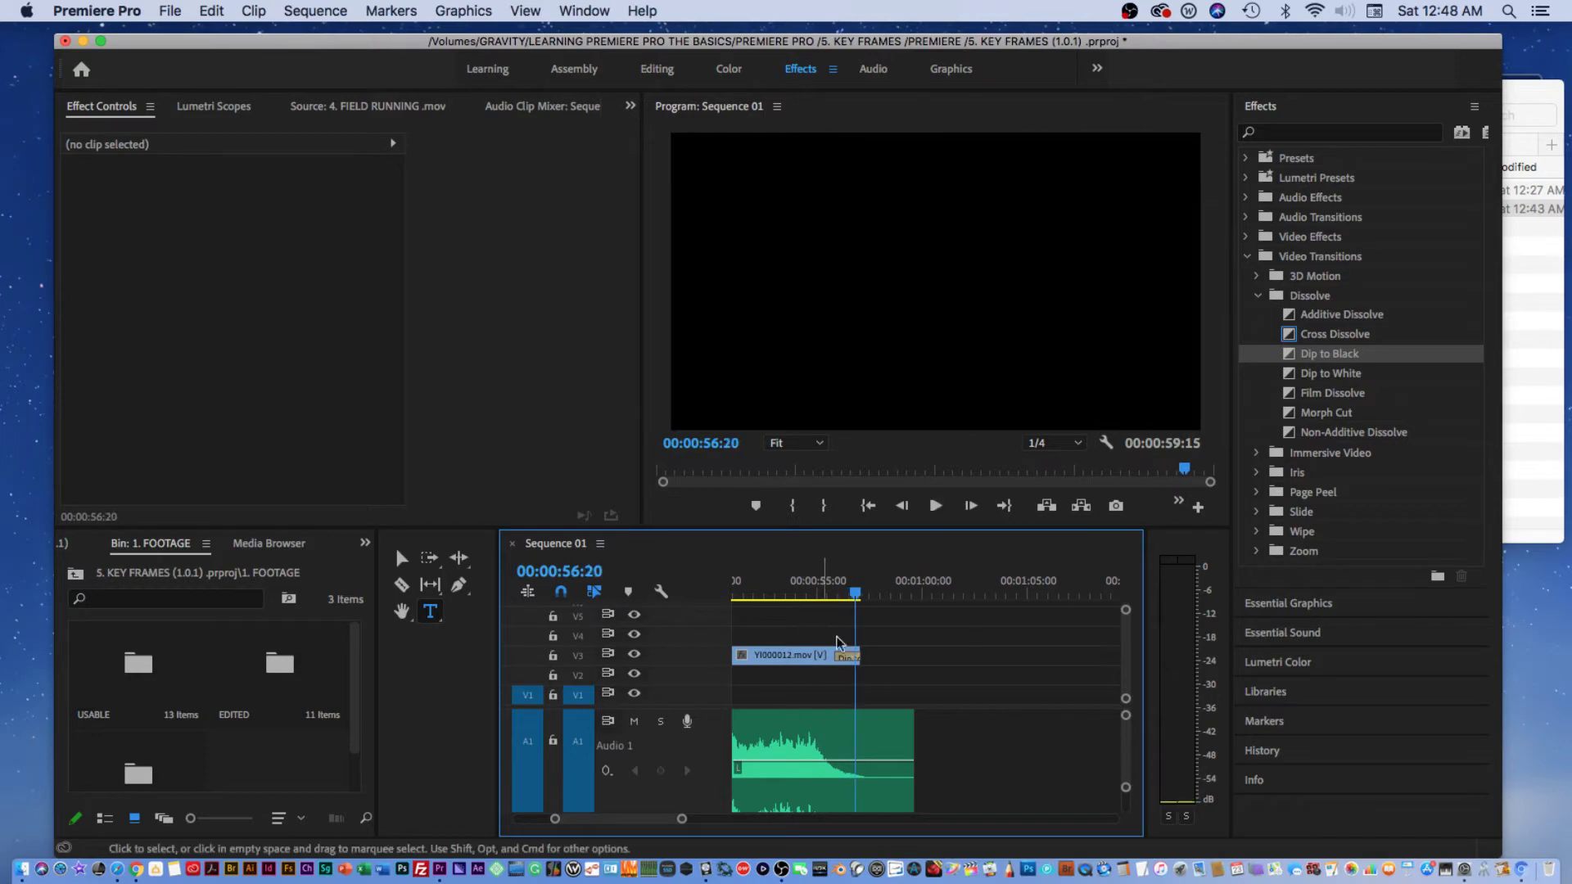
Trim the end of the music clip to match the end of YI000012.mov and play the ending.
left_click_drag(913, 737, 859, 735)
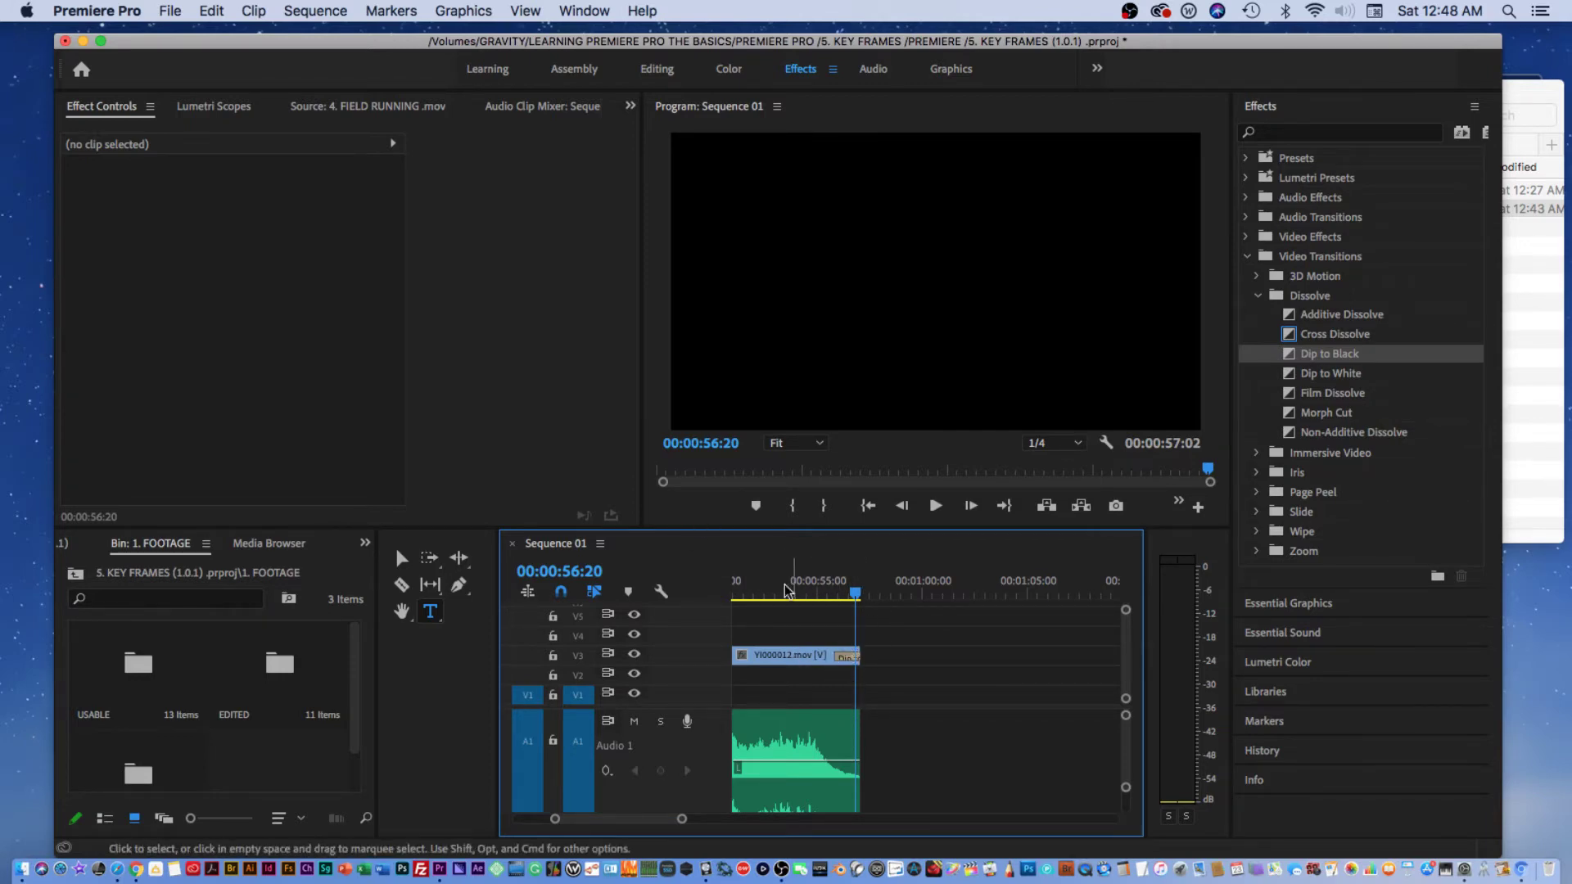
key("space")
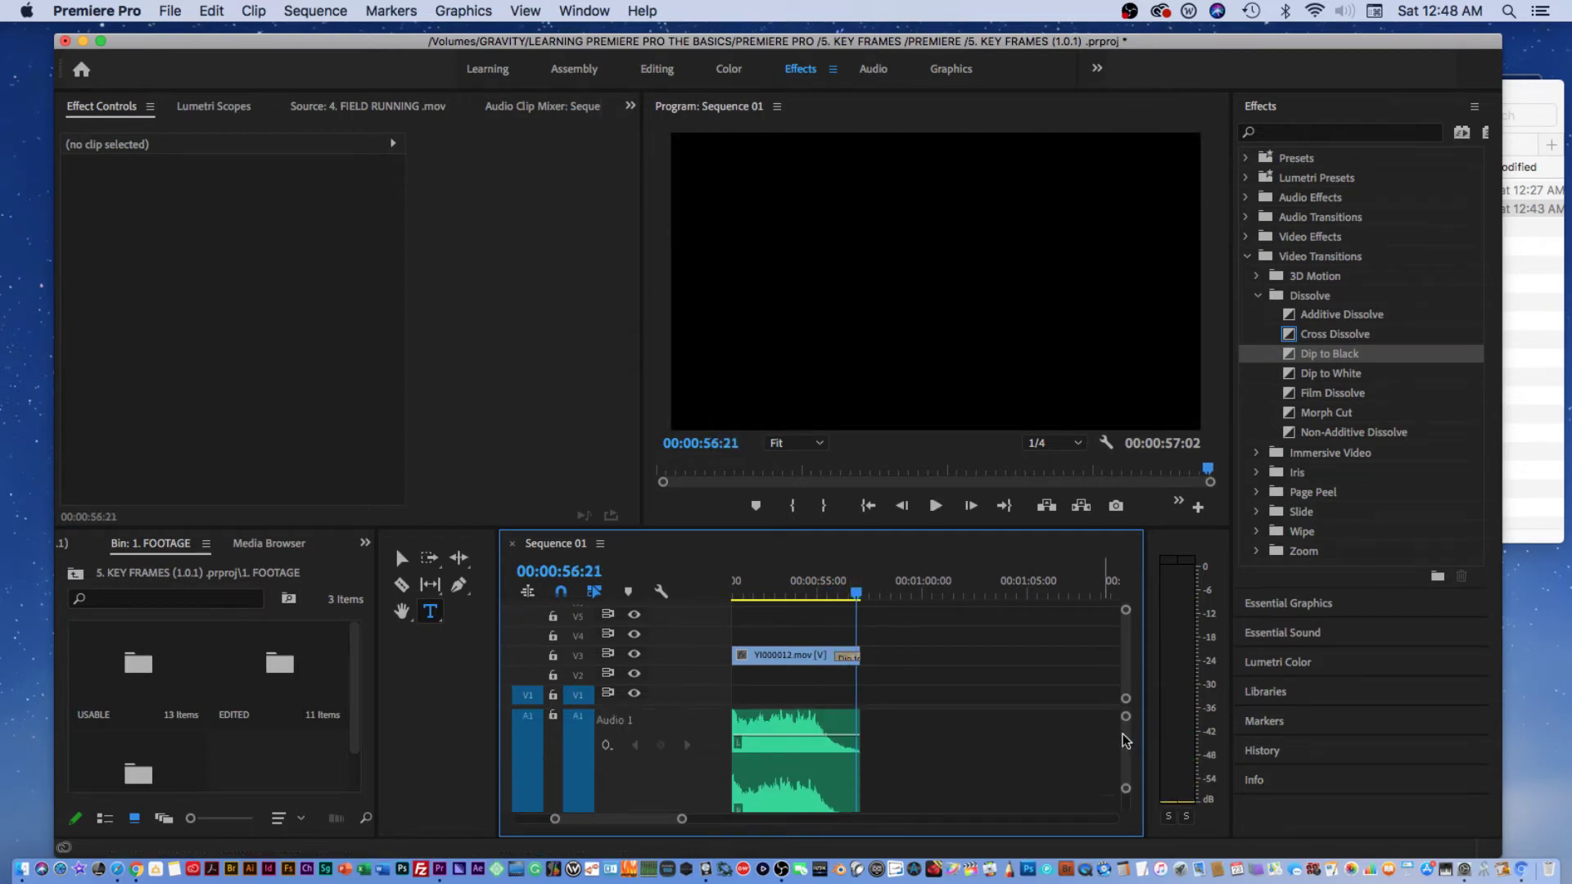
Fade out the music by lowering its final volume keyframe to the bottom of the audio clip.
left_click(848, 779)
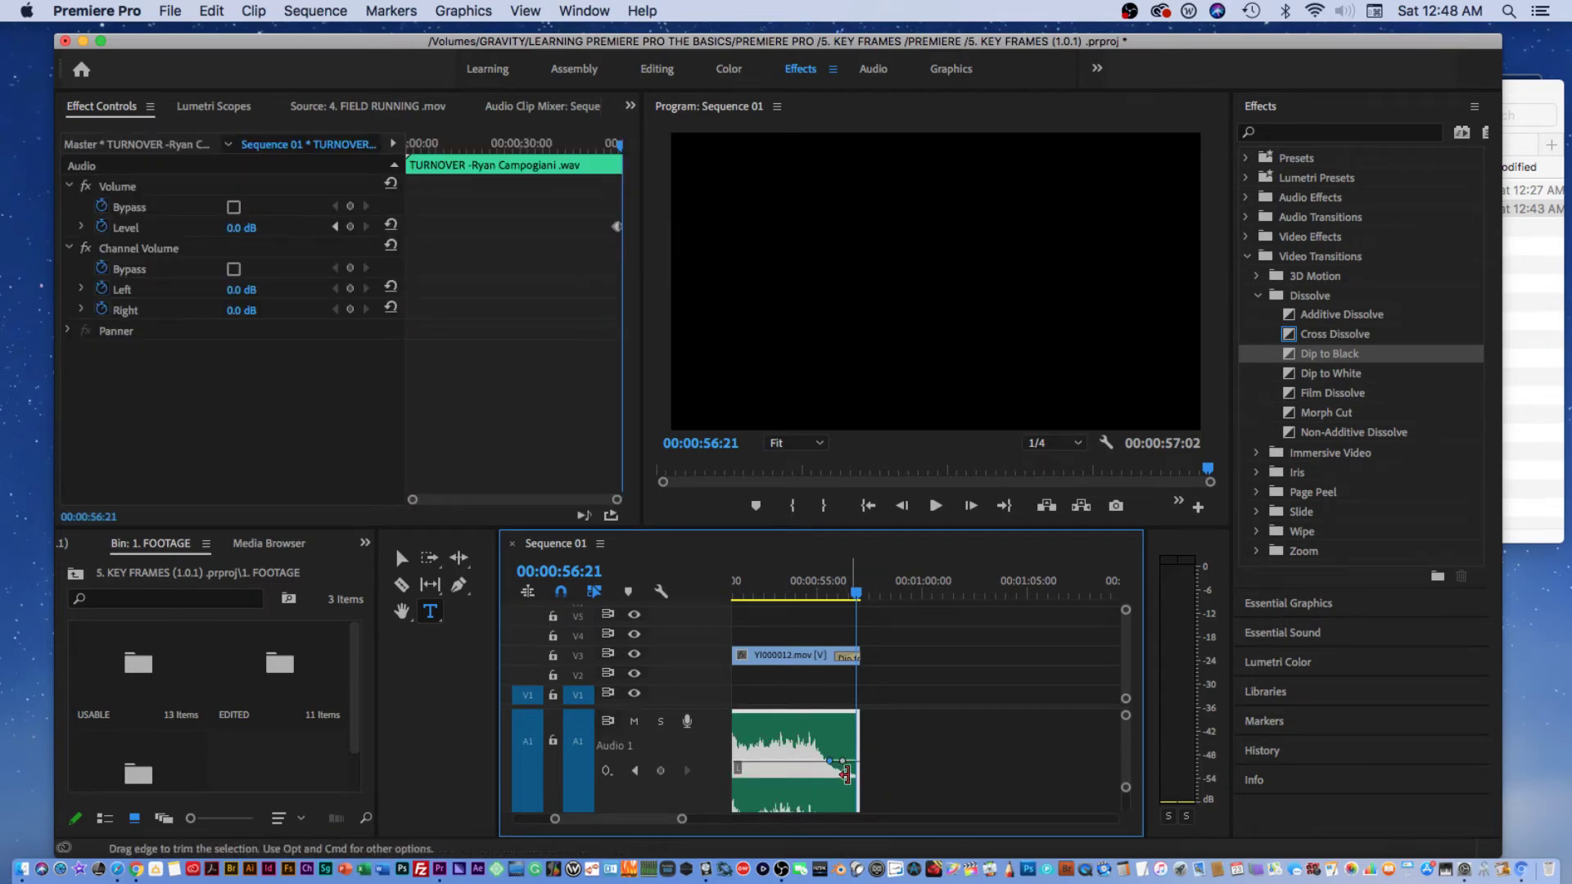
left_click_drag(844, 767, 858, 813)
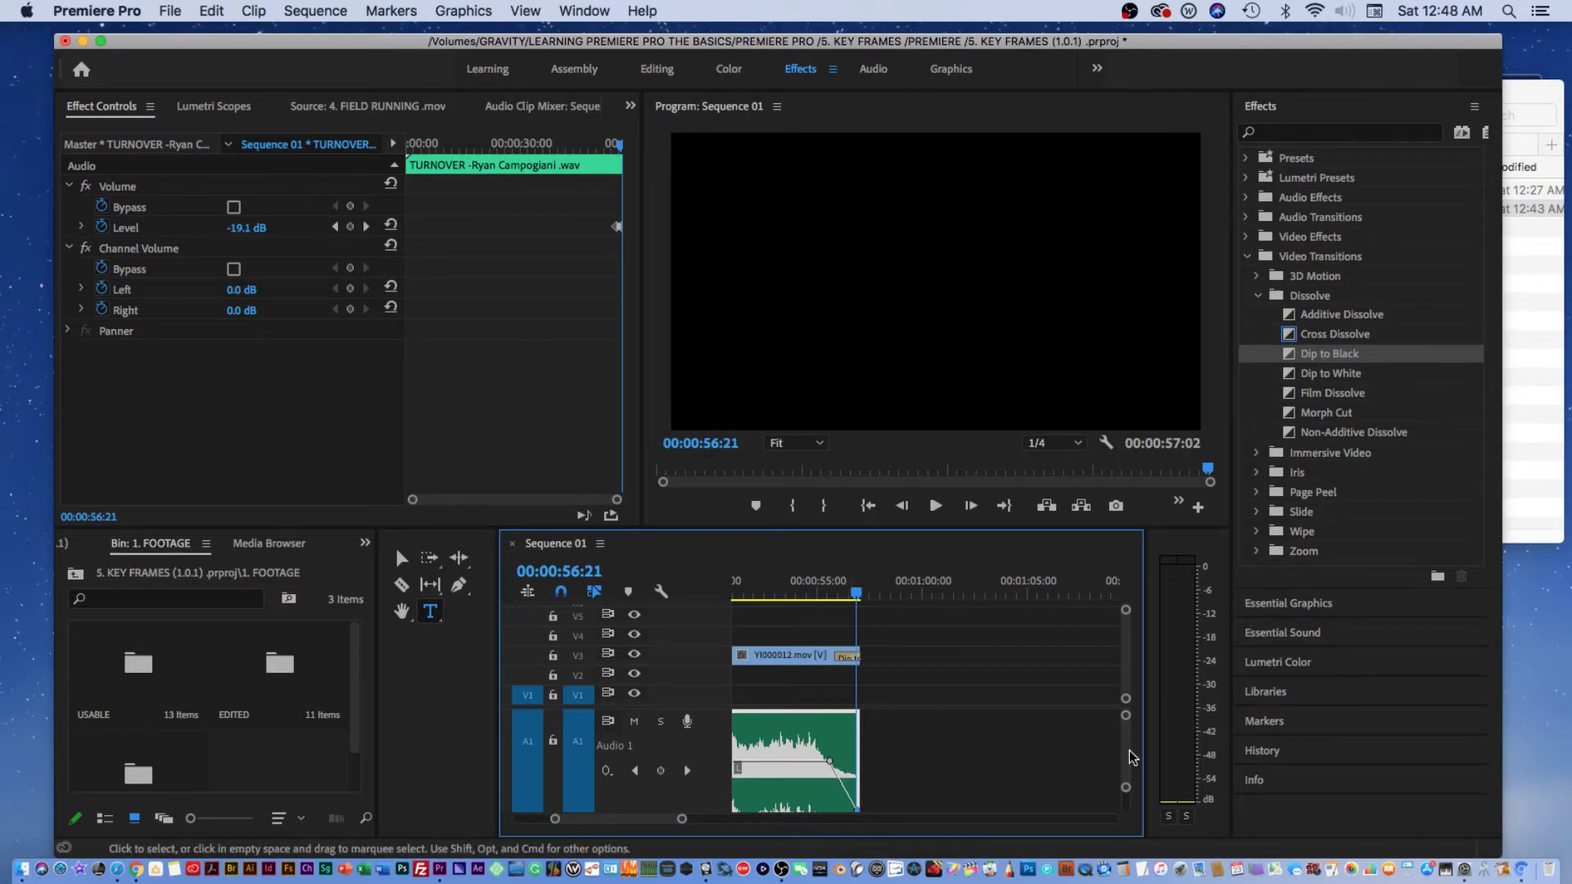
left_click_drag(1126, 758, 1127, 761)
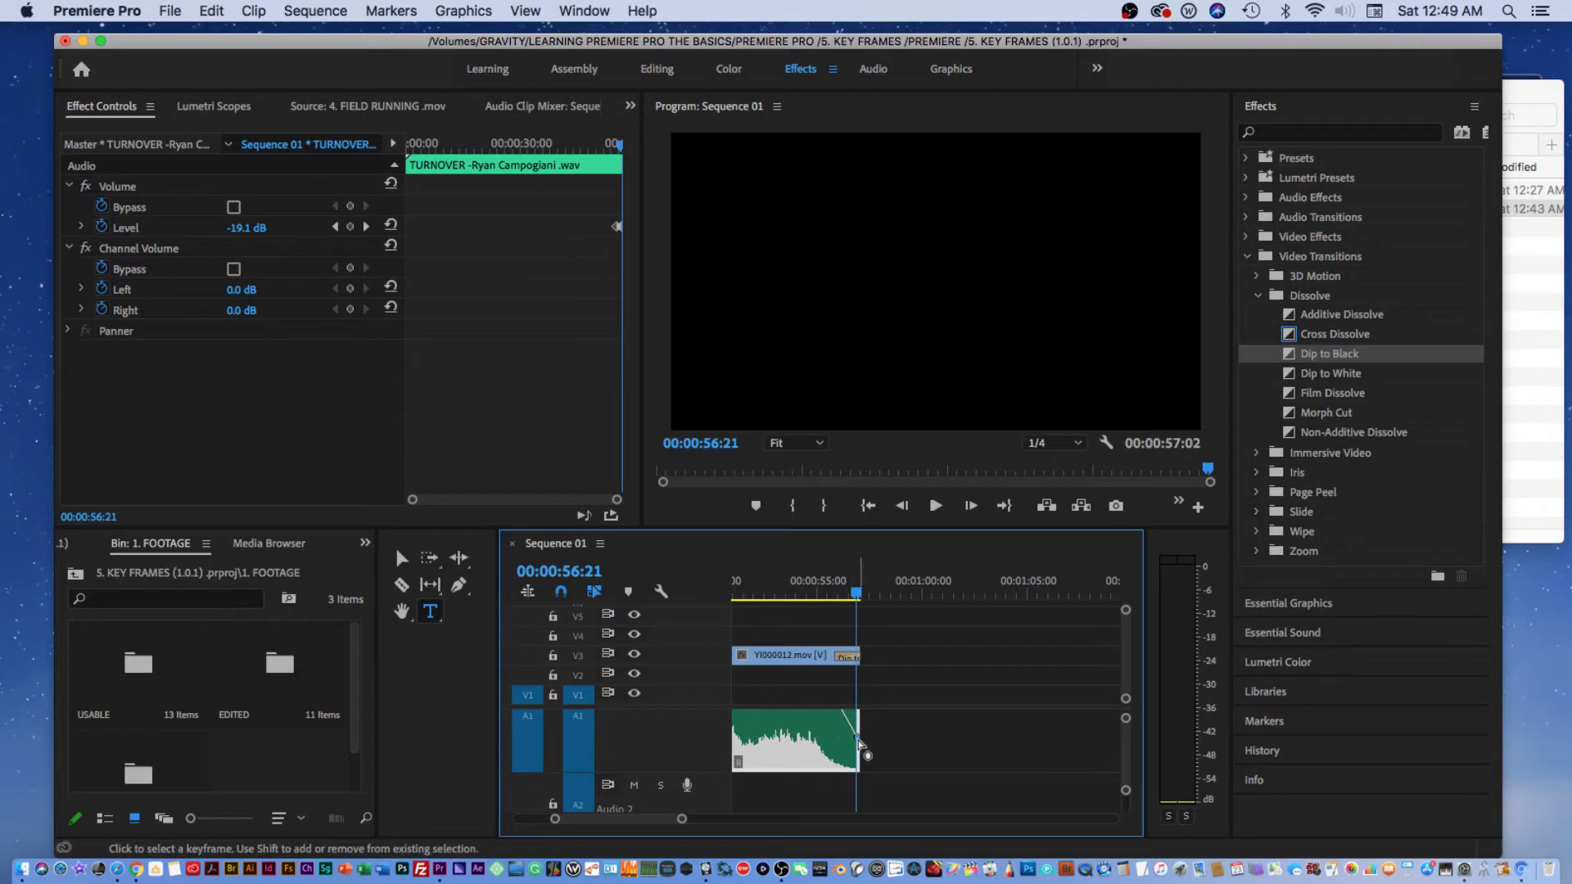
left_click_drag(860, 743, 858, 772)
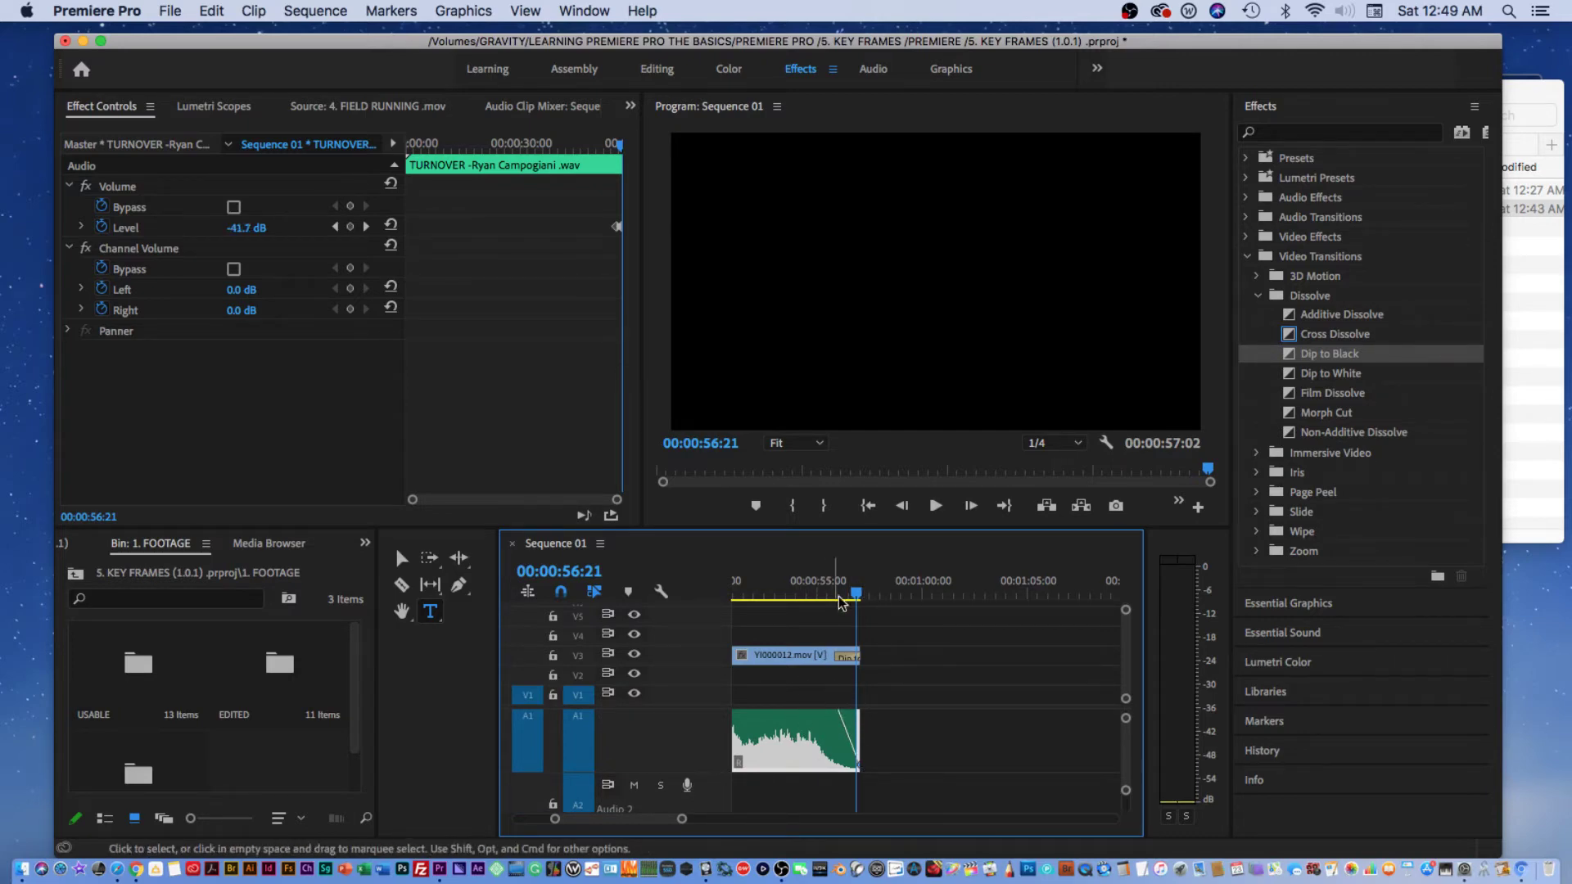
Add two more volume keyframes to the music ahead of the closing fade-out and play the ending.
scroll(989, 737, "up", 2)
scroll(990, 737, "left", 2)
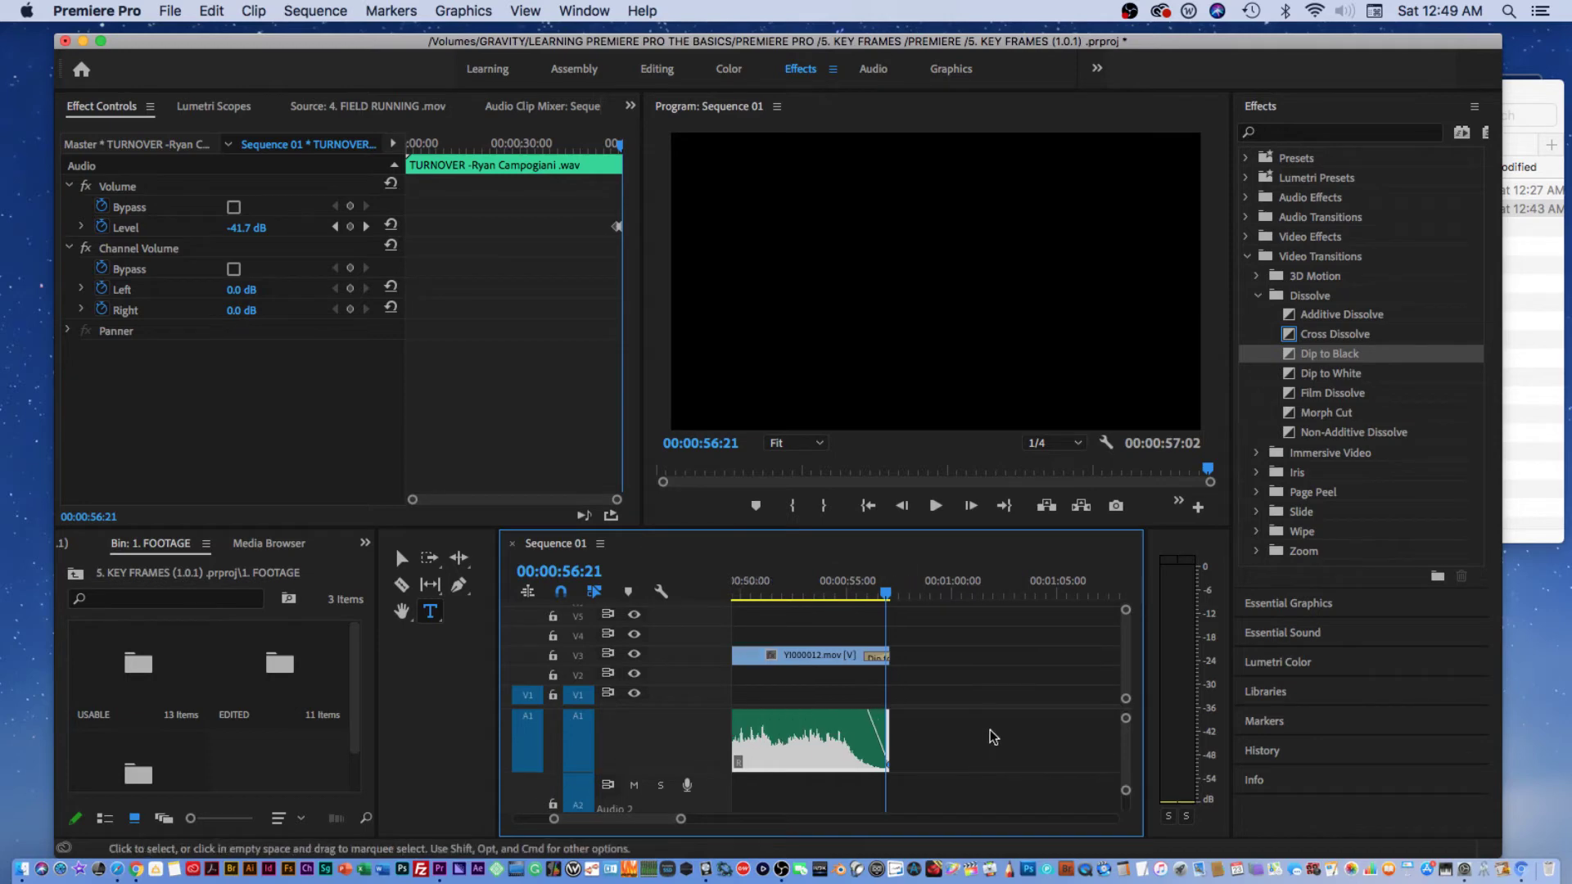
left_click(834, 718, "super")
left_click(806, 717, "super")
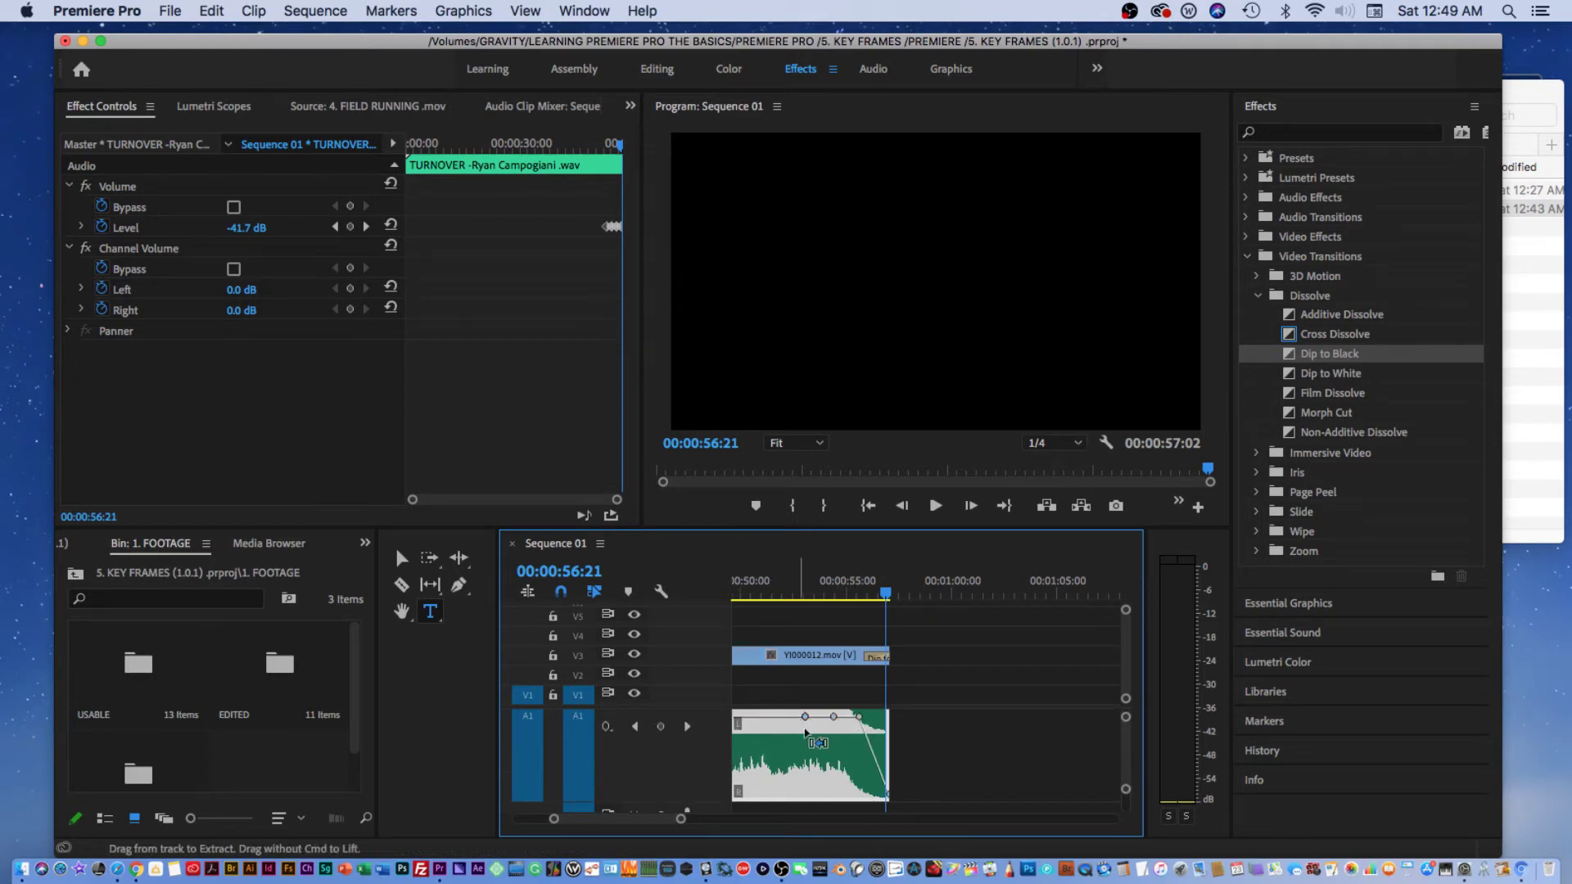
left_click_drag(859, 723, 858, 717)
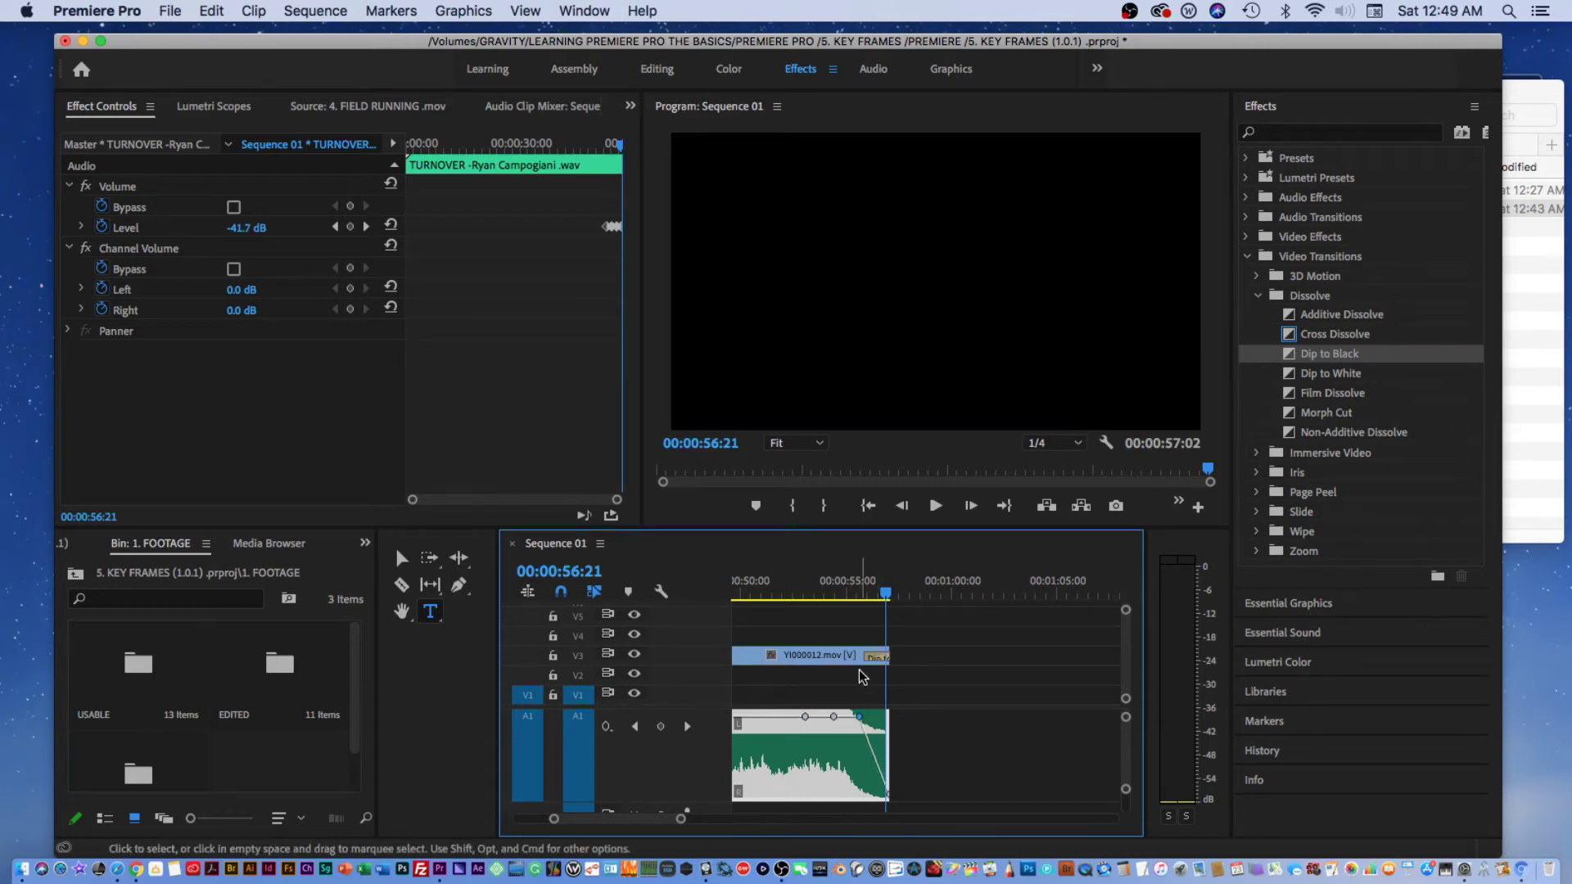
left_click(826, 592)
key("space")
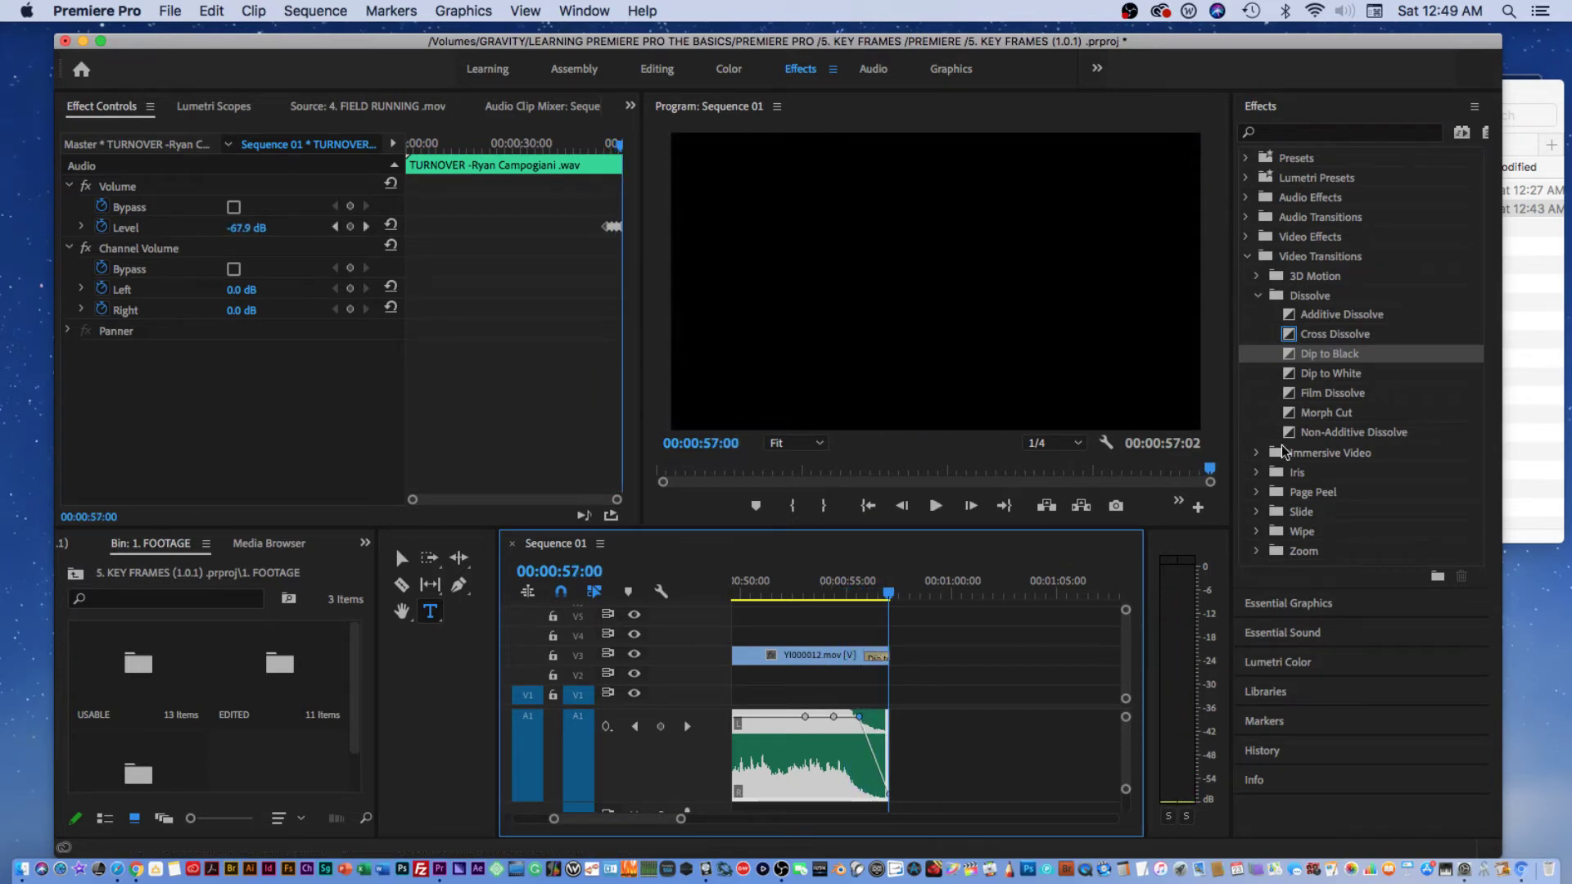
Apply the Cube Spin transition to the cut between 2. STRETCHING.mov and 3. RUNNING.mov and play it.
left_click(1259, 293)
left_click(1257, 277)
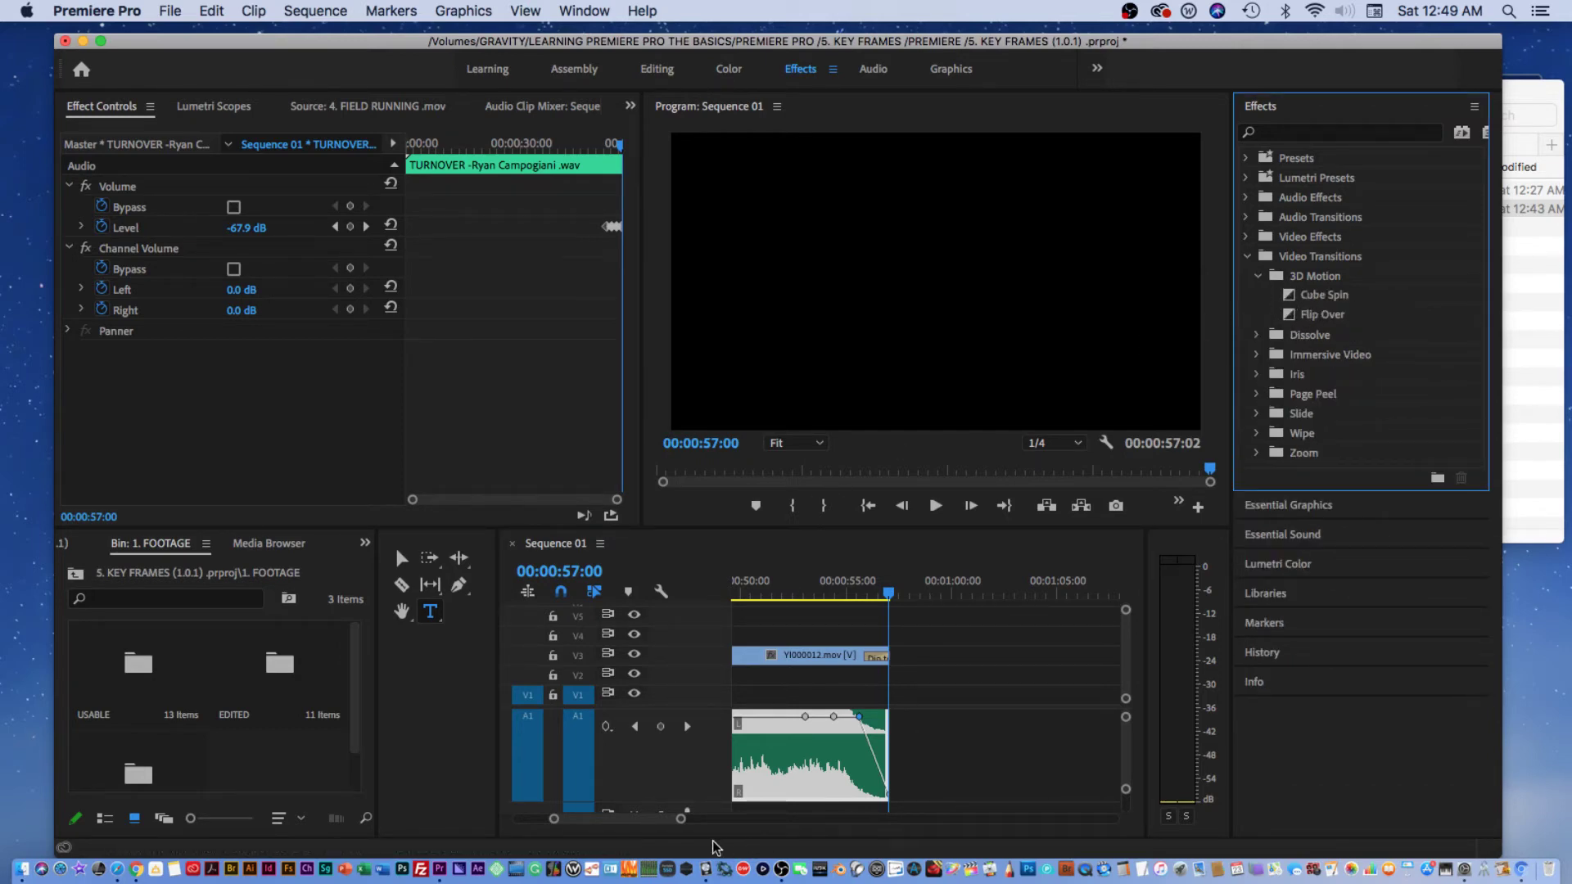
mouse_move(680, 819)
left_mouse_down()
mouse_move(769, 819)
mouse_move(700, 827)
left_mouse_up()
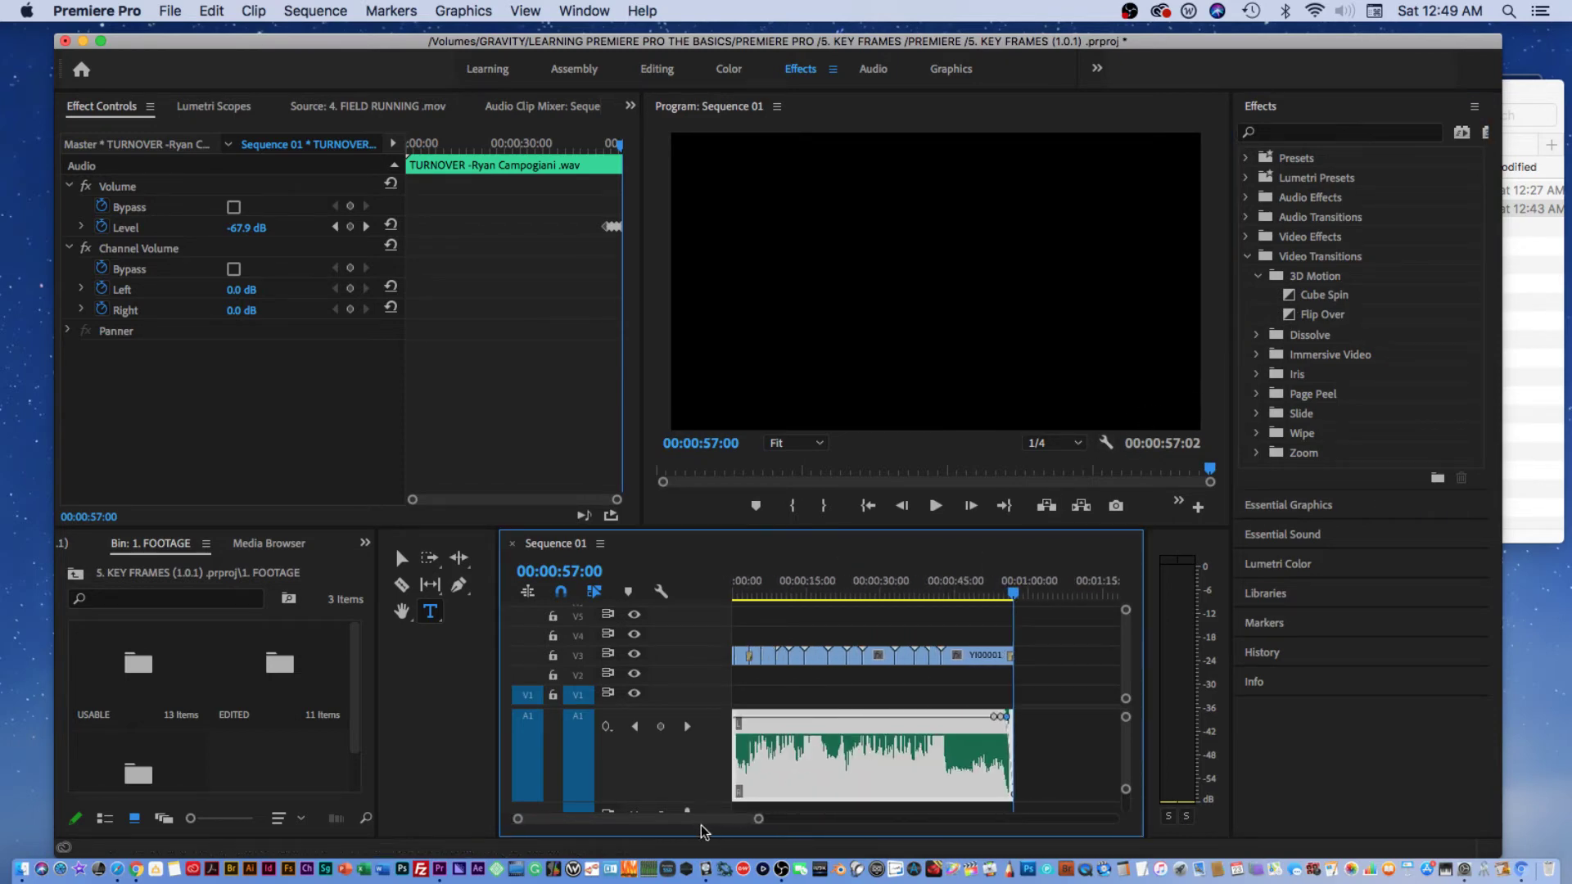
left_click_drag(1291, 300, 850, 615)
left_click_drag(774, 669, 761, 655)
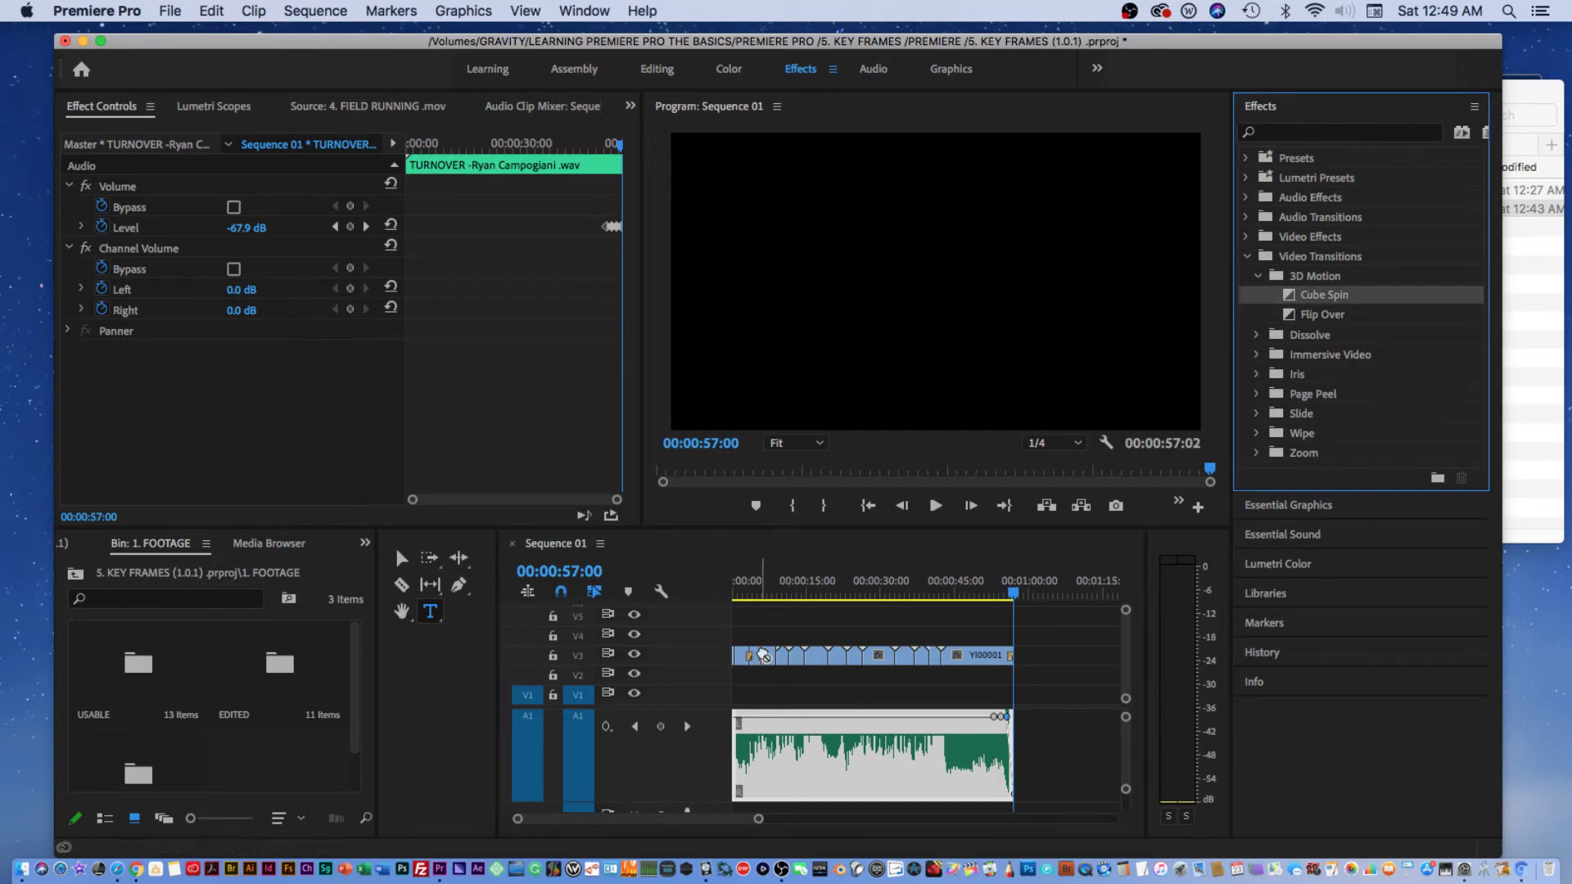
left_click(760, 596)
key("space")
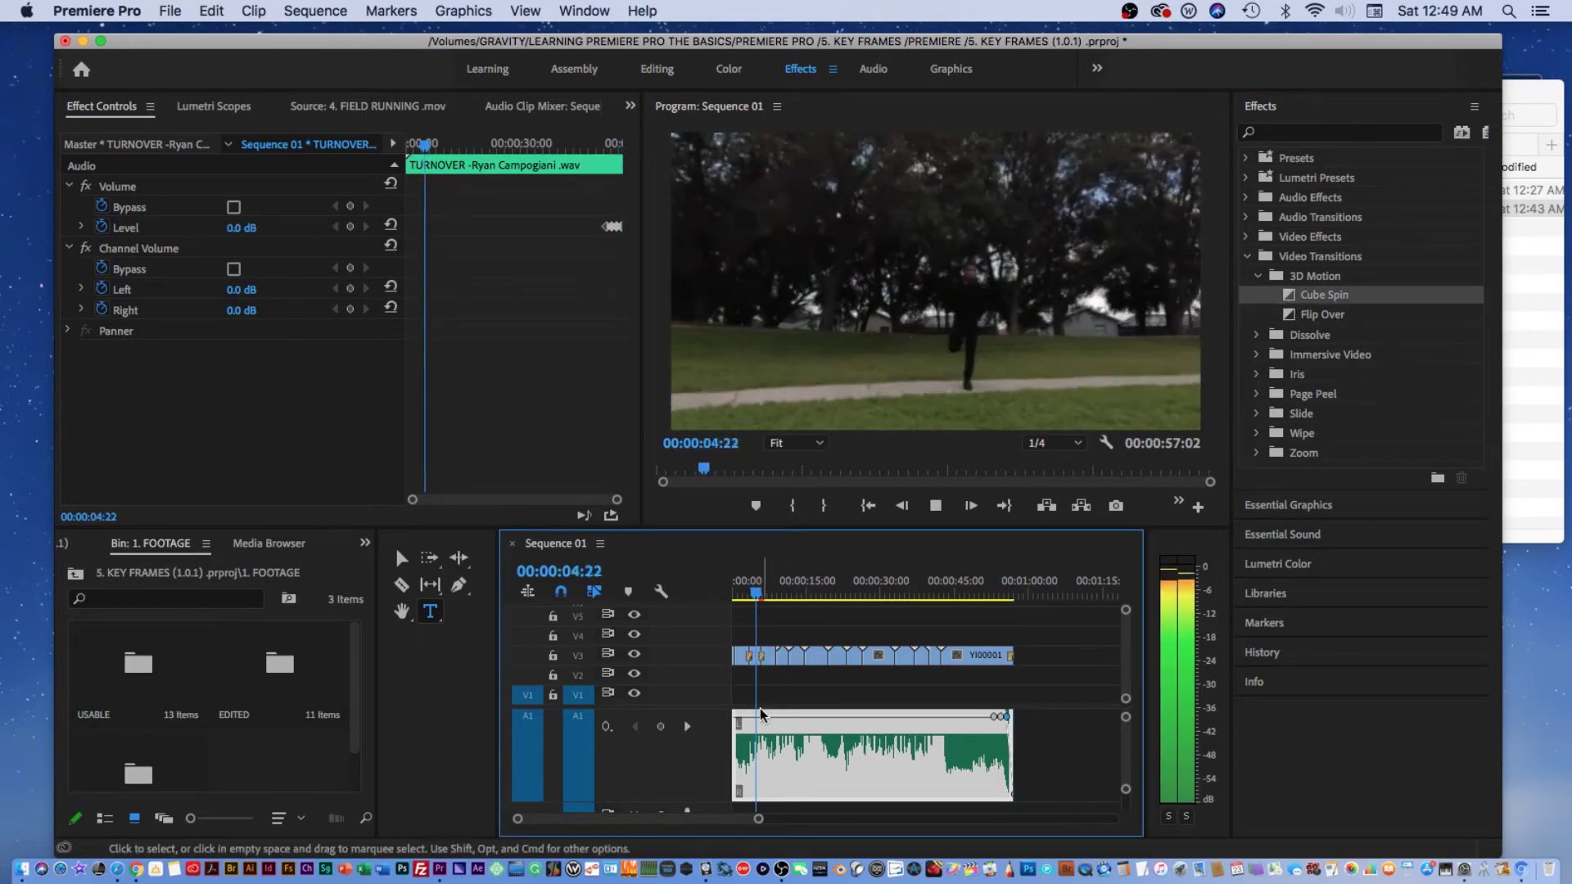
key("space")
Shorten the Cube Spin between 2. STRETCHING.mov and 3. RUNNING.mov to a duration of 00:00:00:12.
key("equal")
key("equal")
key("equal")
key("equal")
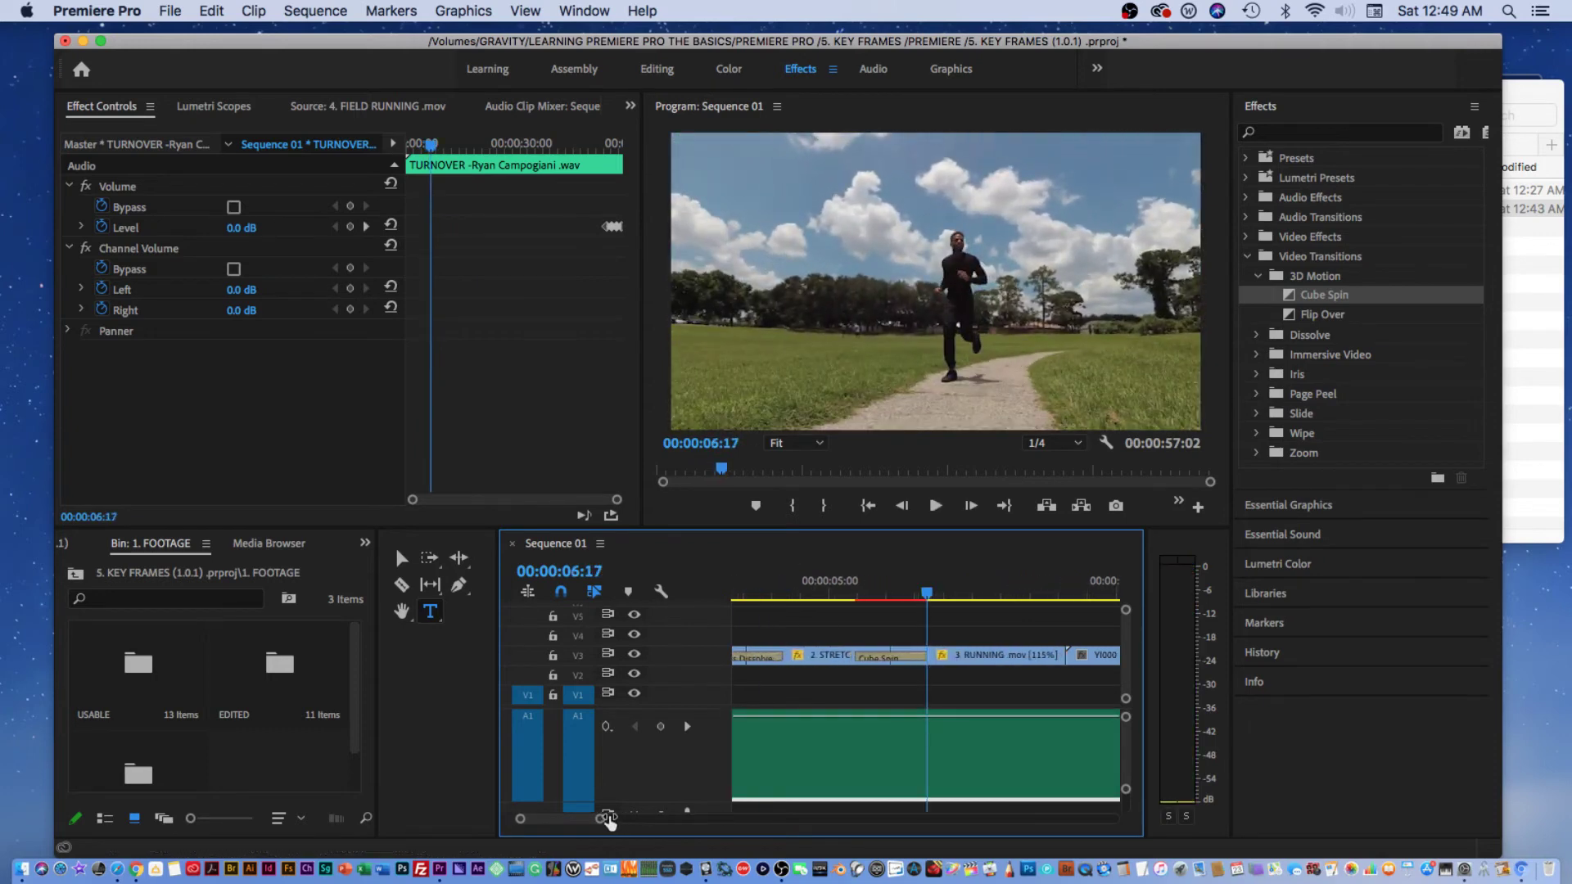
left_click(863, 661)
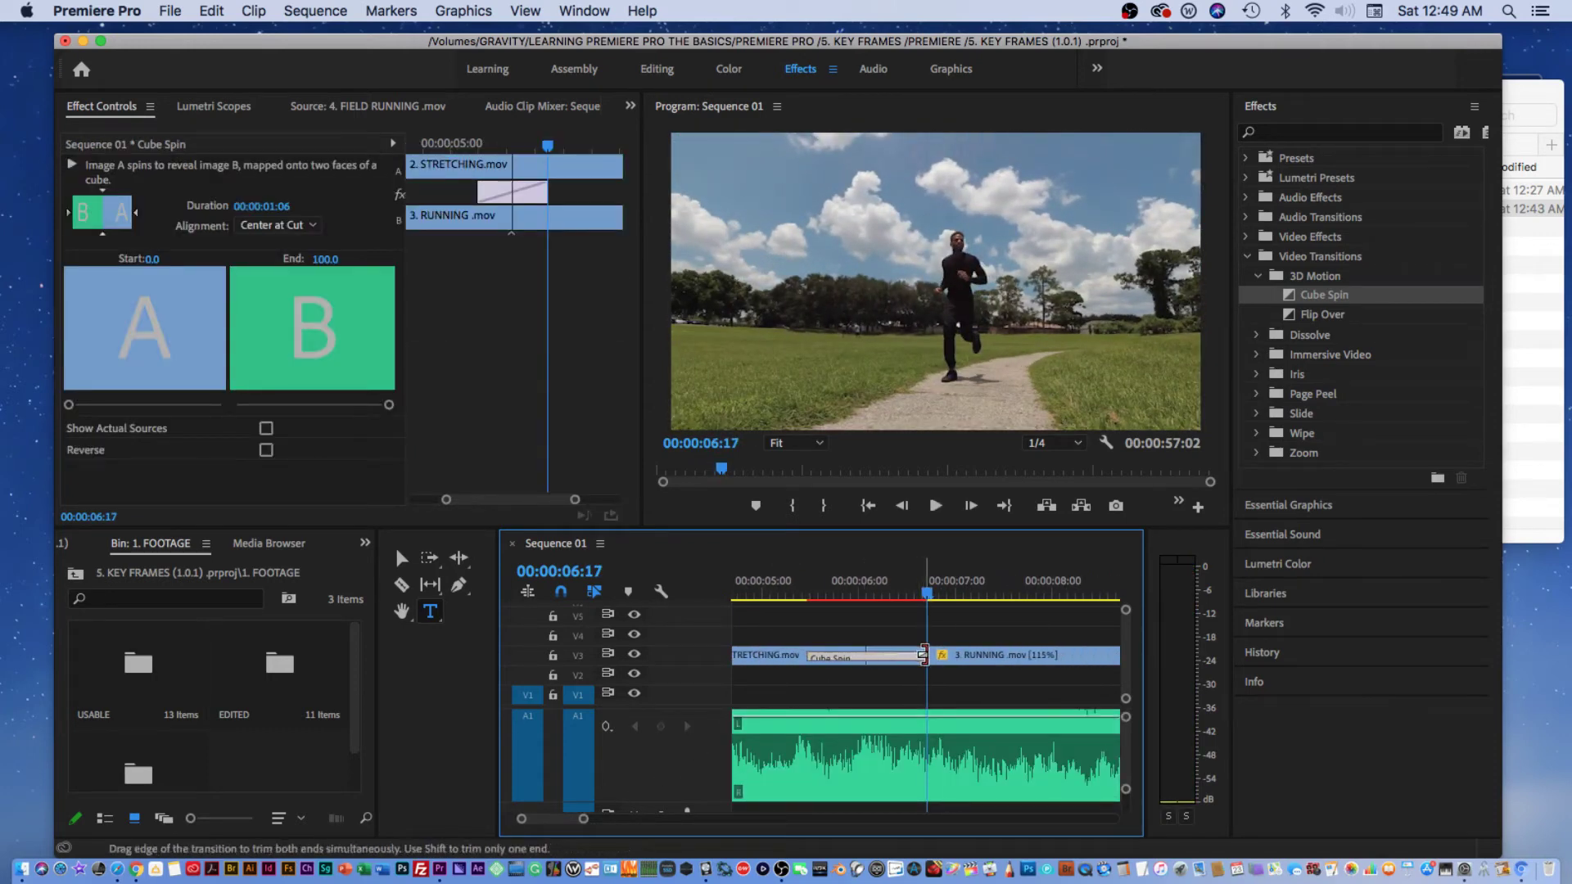
left_click_drag(925, 655, 885, 653)
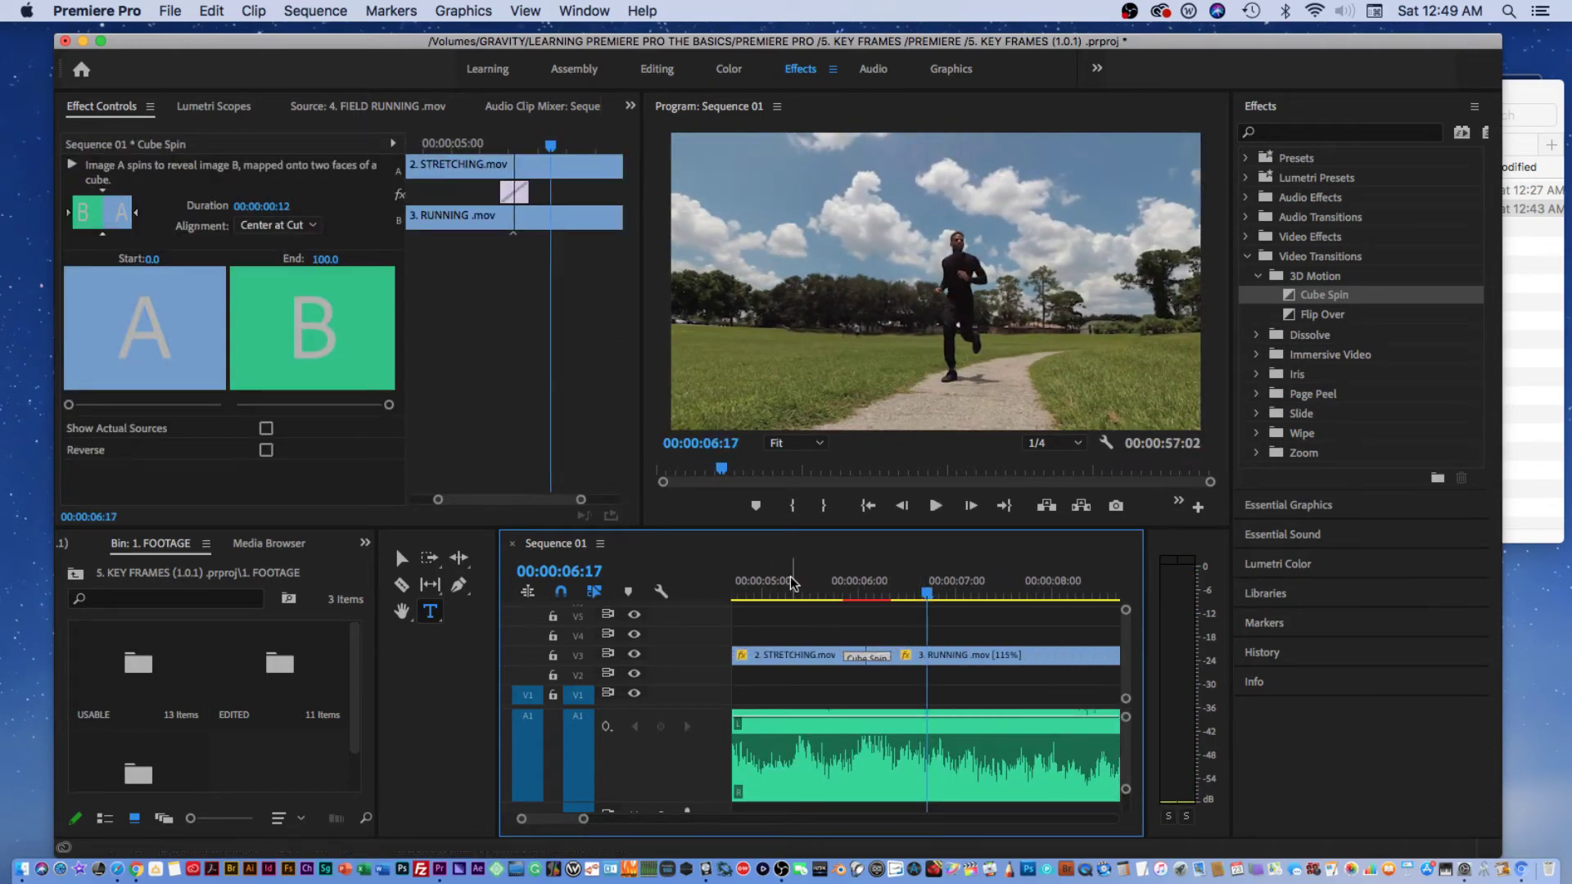
Play through the 12-frame Cube Spin several times to check its pace.
left_click(806, 600)
key("space")
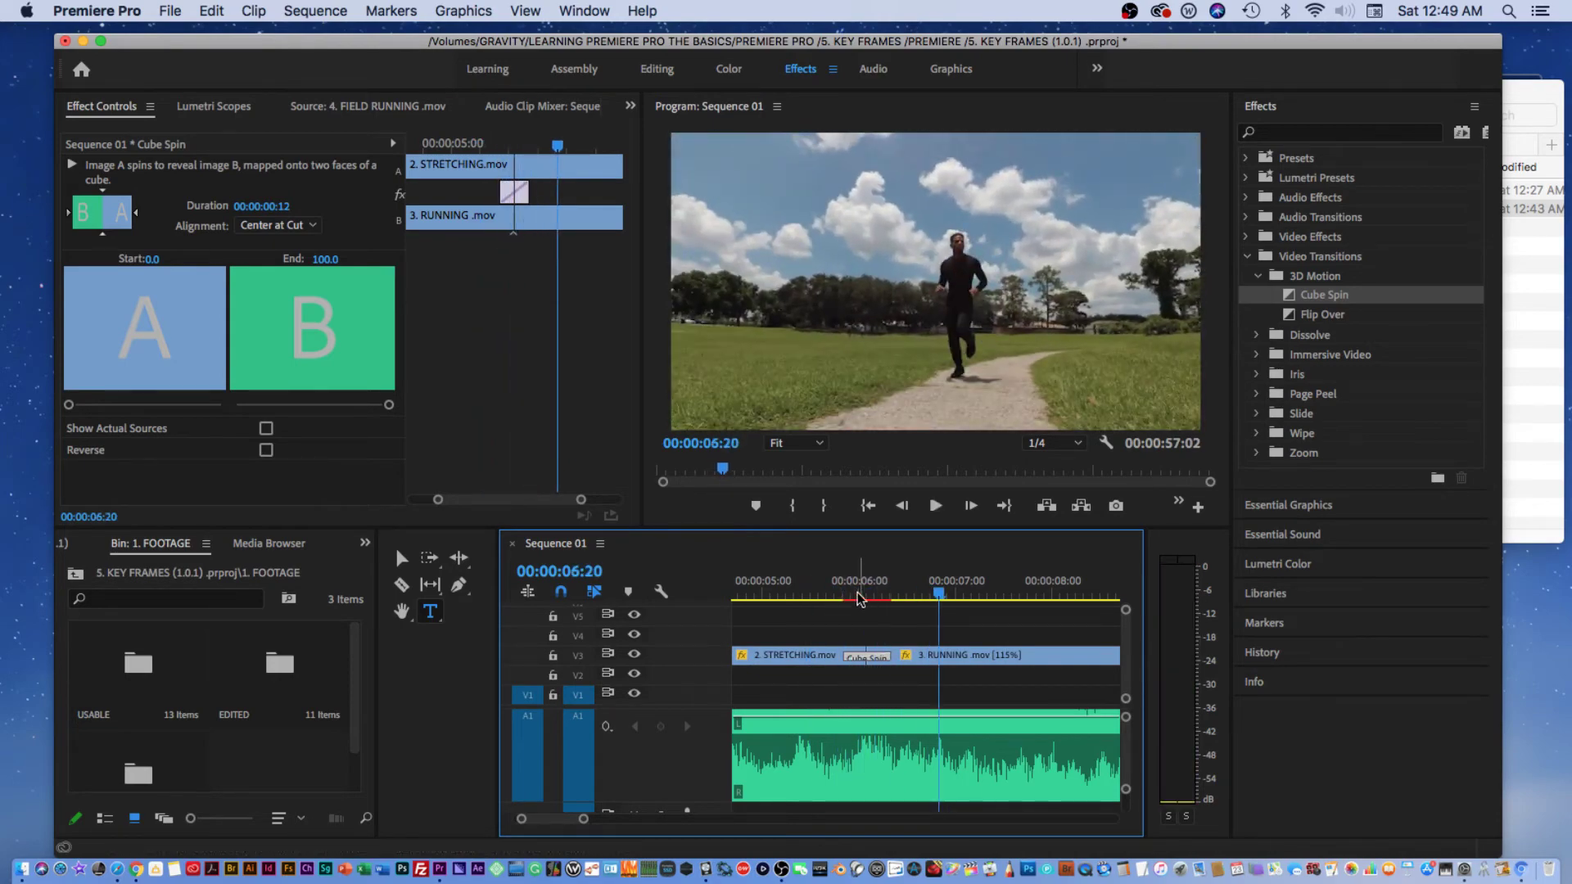
left_click_drag(843, 602, 805, 604)
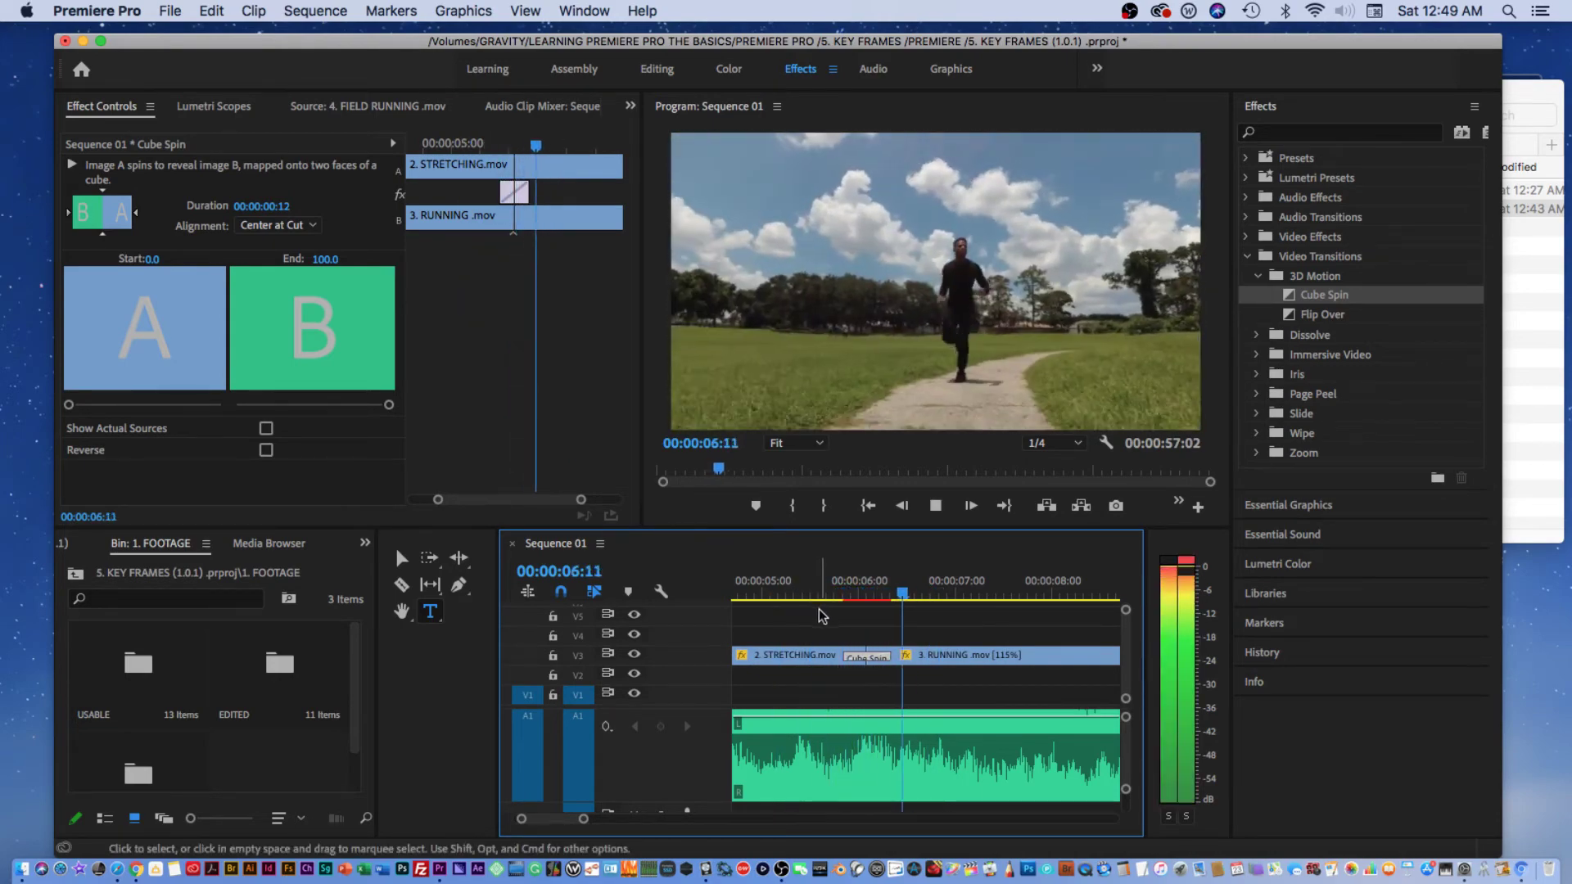
key("space")
left_click_drag(583, 819, 566, 819)
scroll(875, 581, "left", 3)
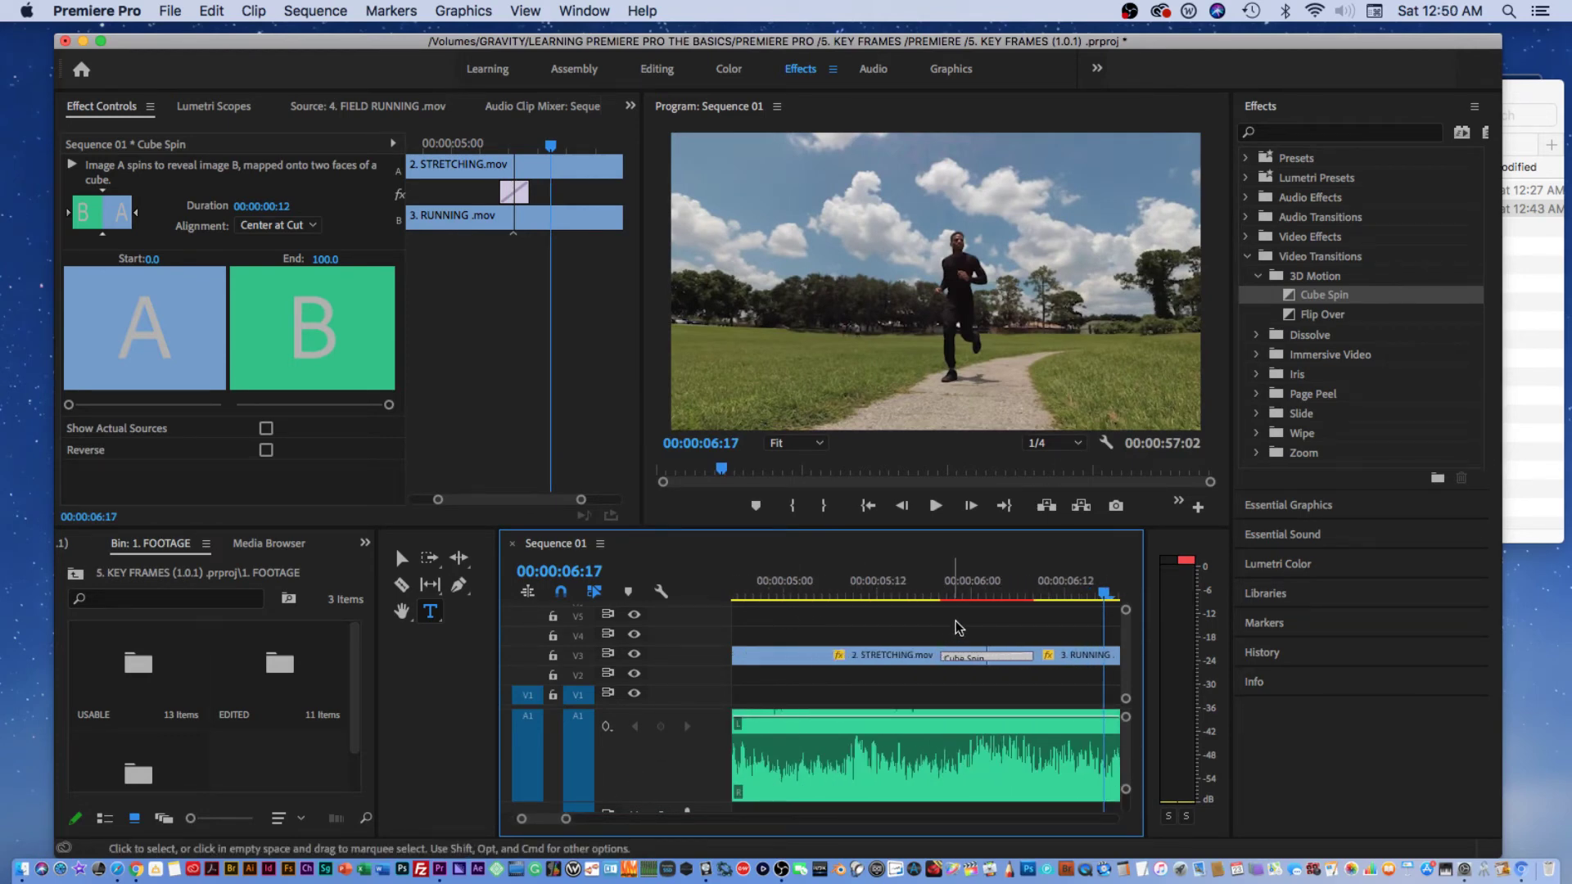
left_click(878, 600)
key("space")
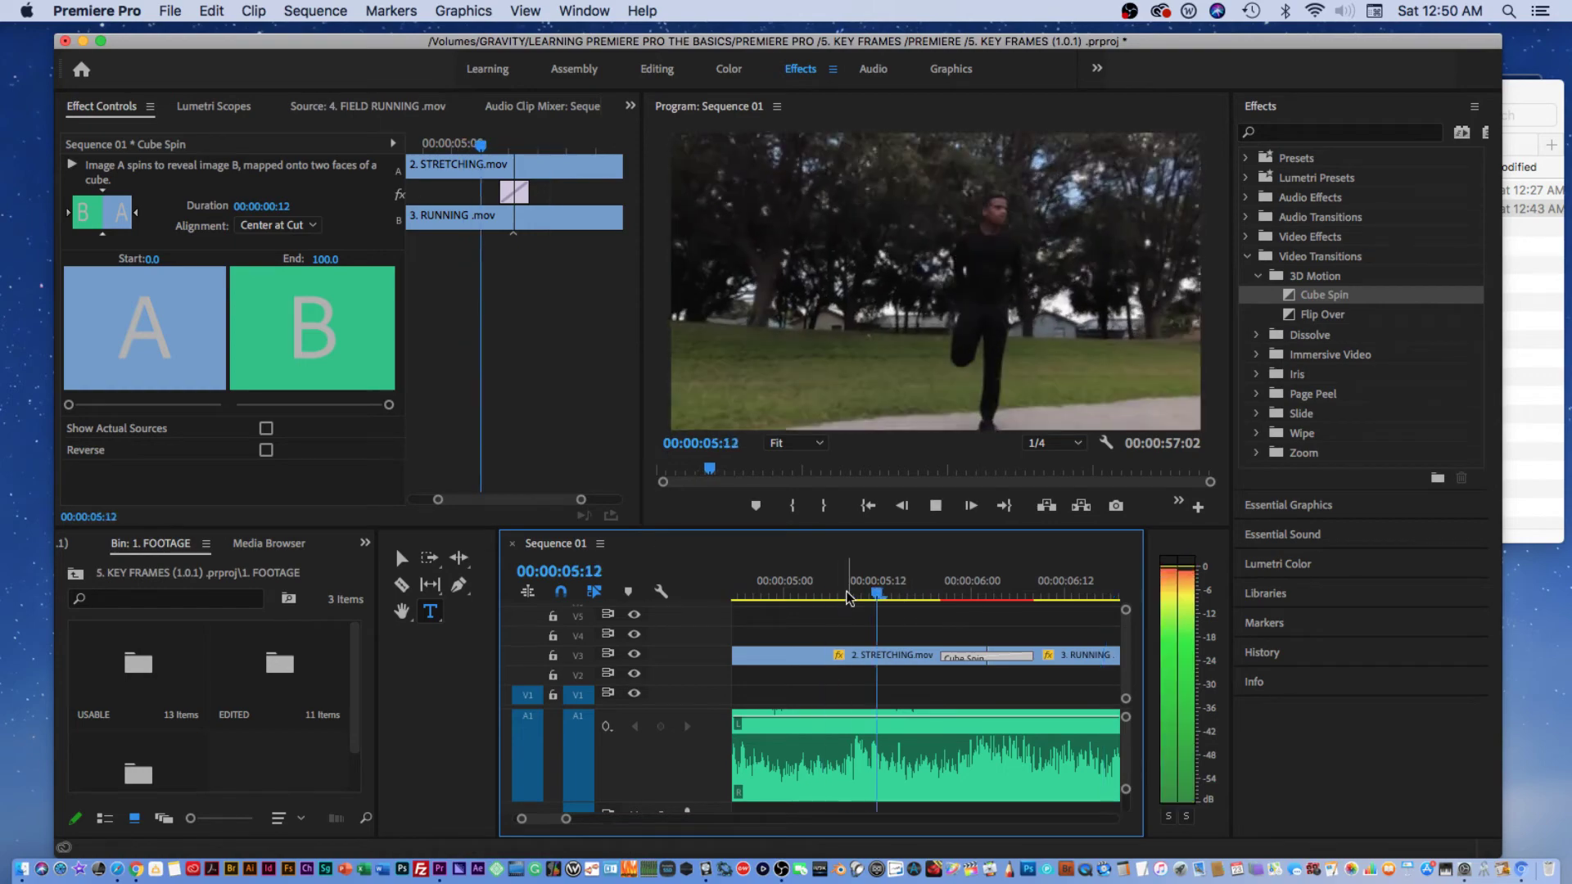
key("space")
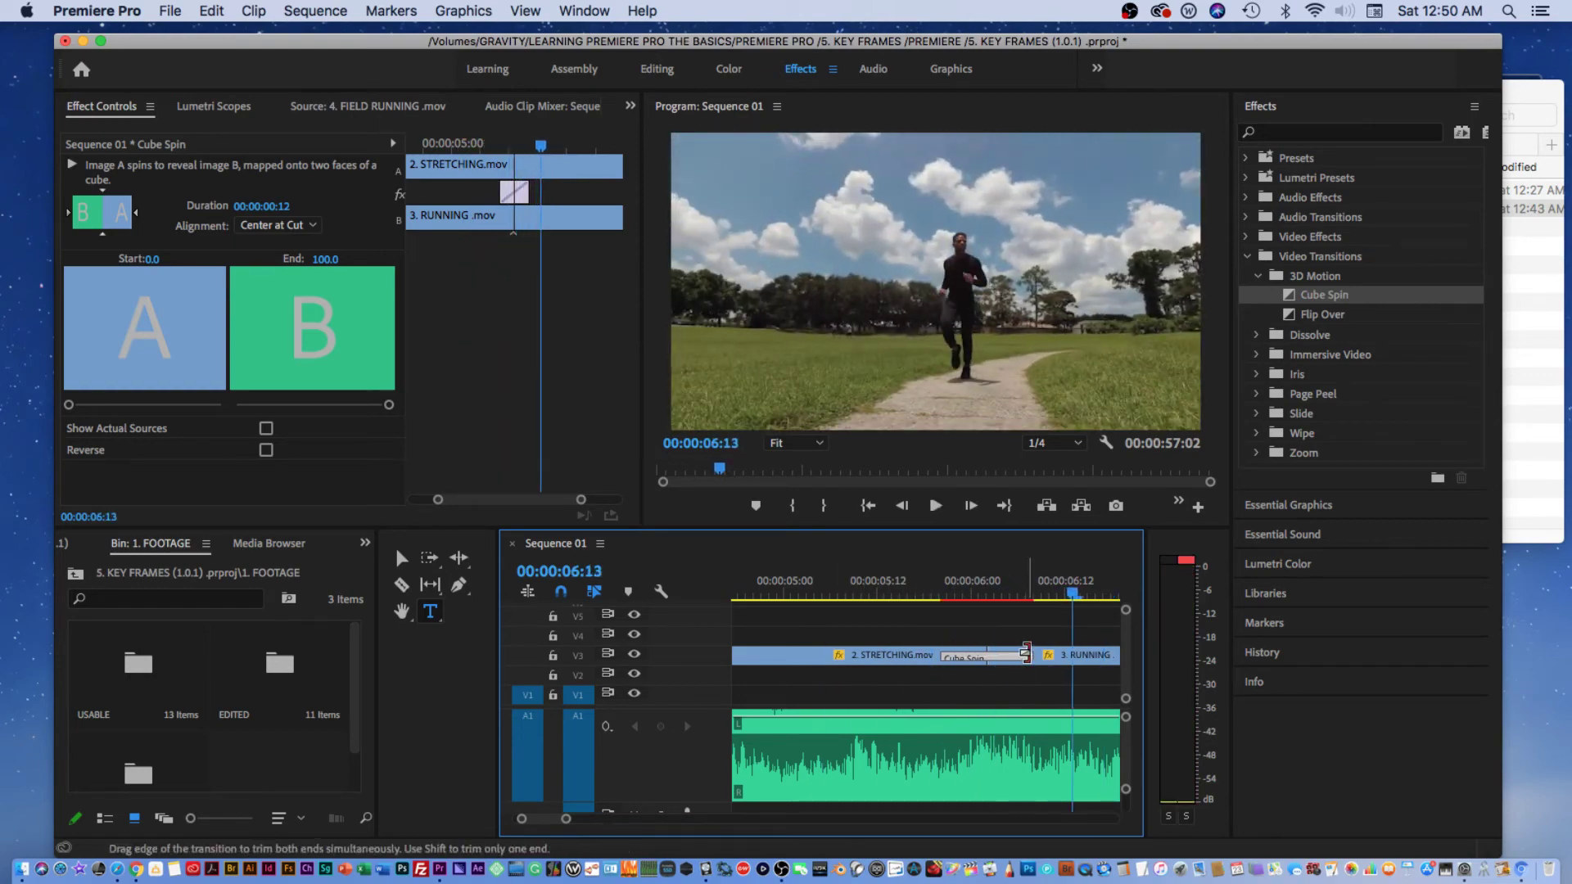
Shorten the Cube Spin to a duration of 00:00:00:08 and play it back.
left_click_drag(1031, 655, 1011, 656)
left_click(878, 600)
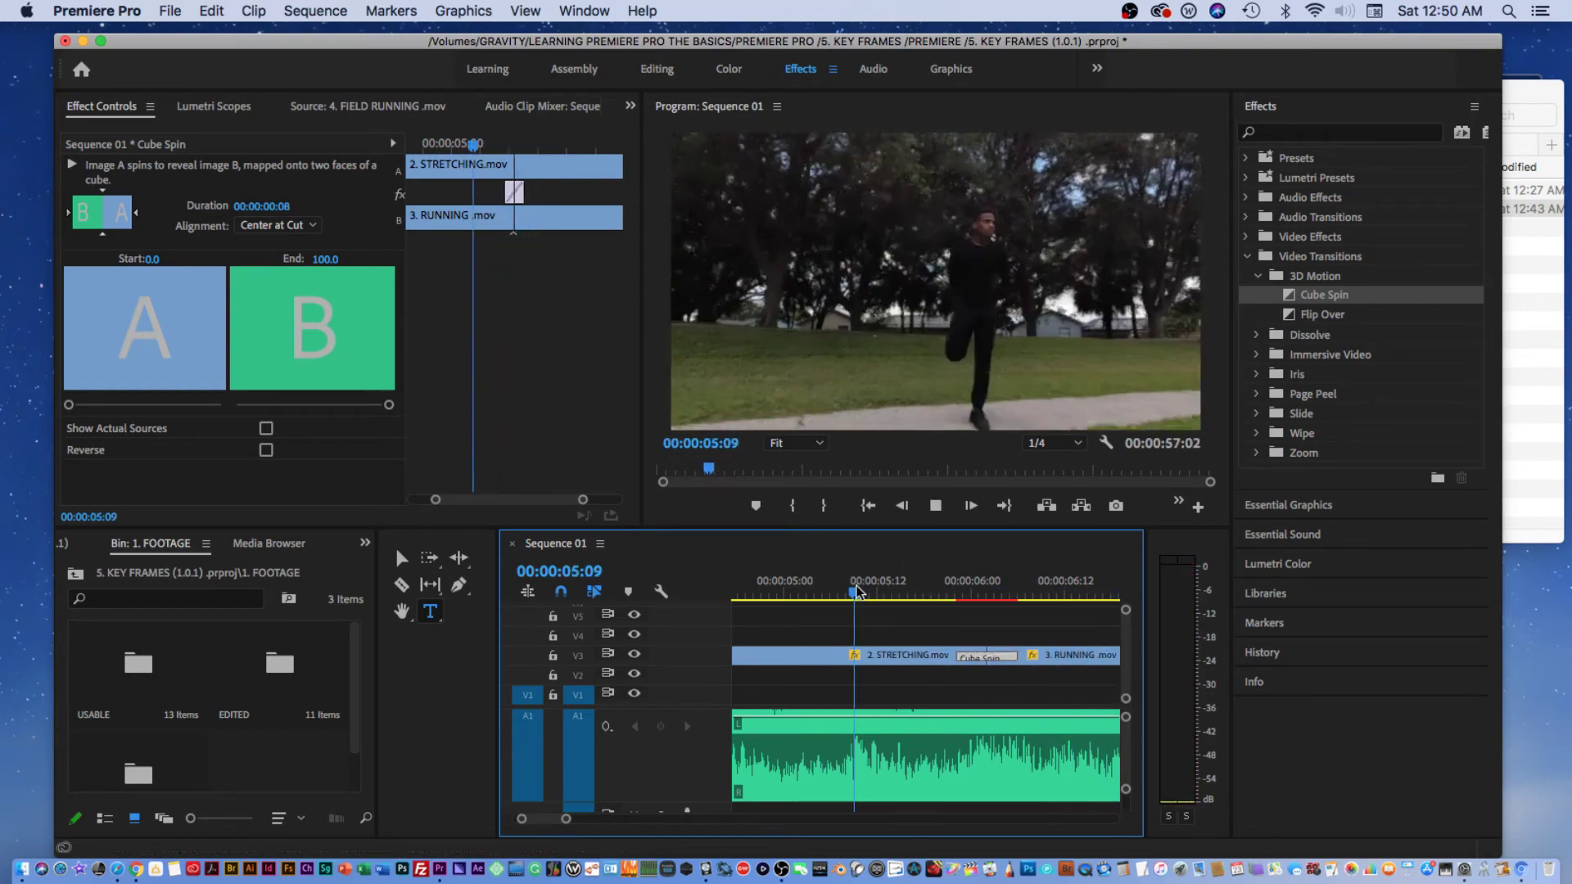
key("space")
key("space")
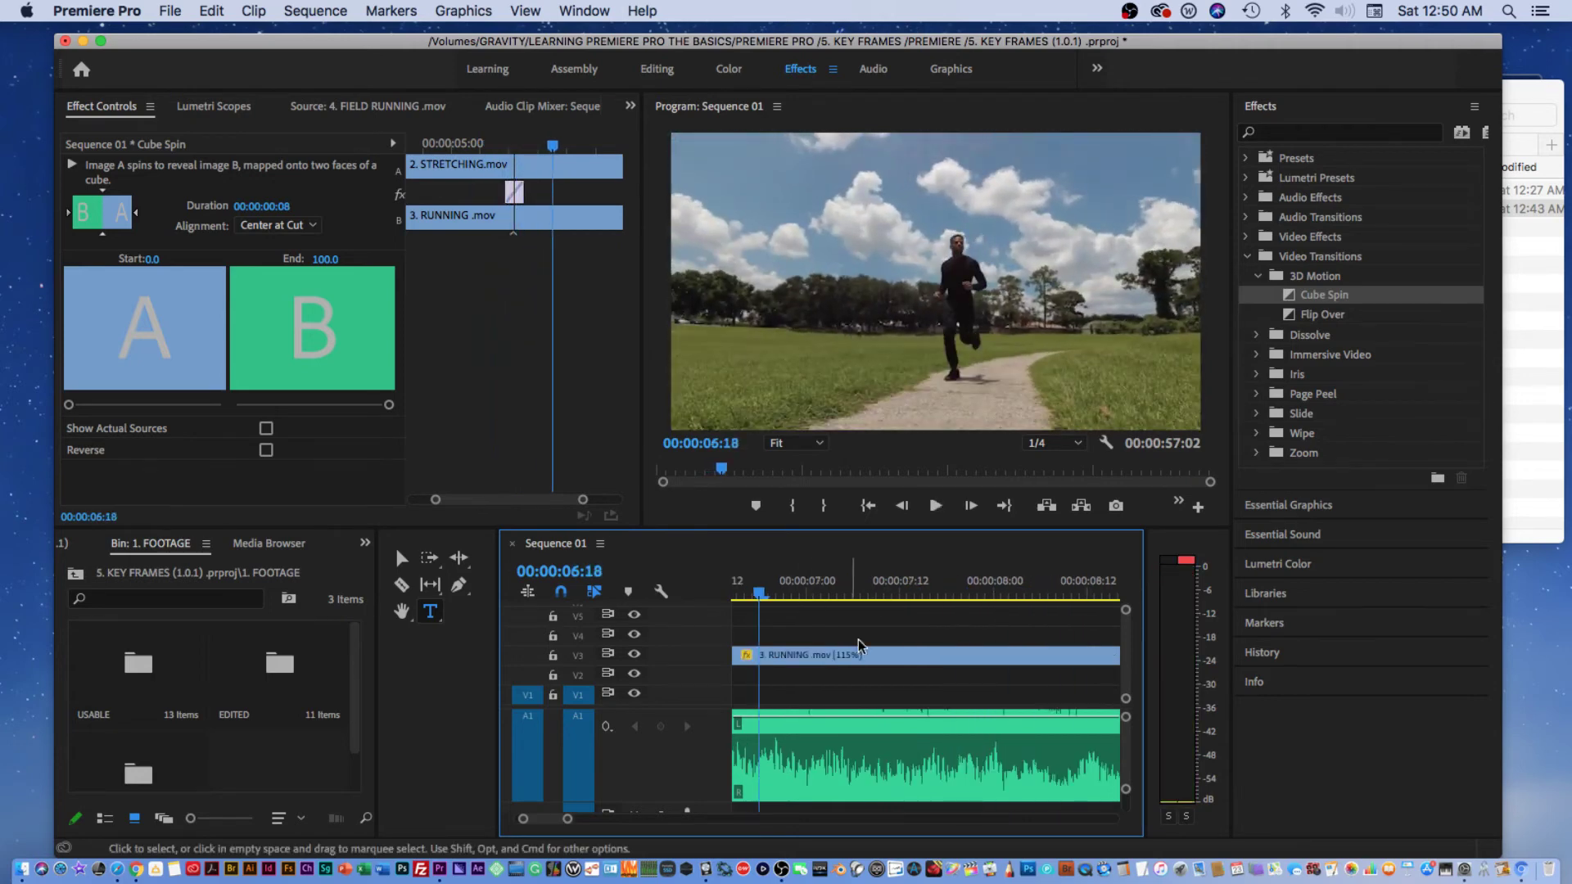
Replay the Cube Spin between 2. STRETCHING.mov and 3. RUNNING.mov, and render the sequence preview.
scroll(745, 748, "down", 2)
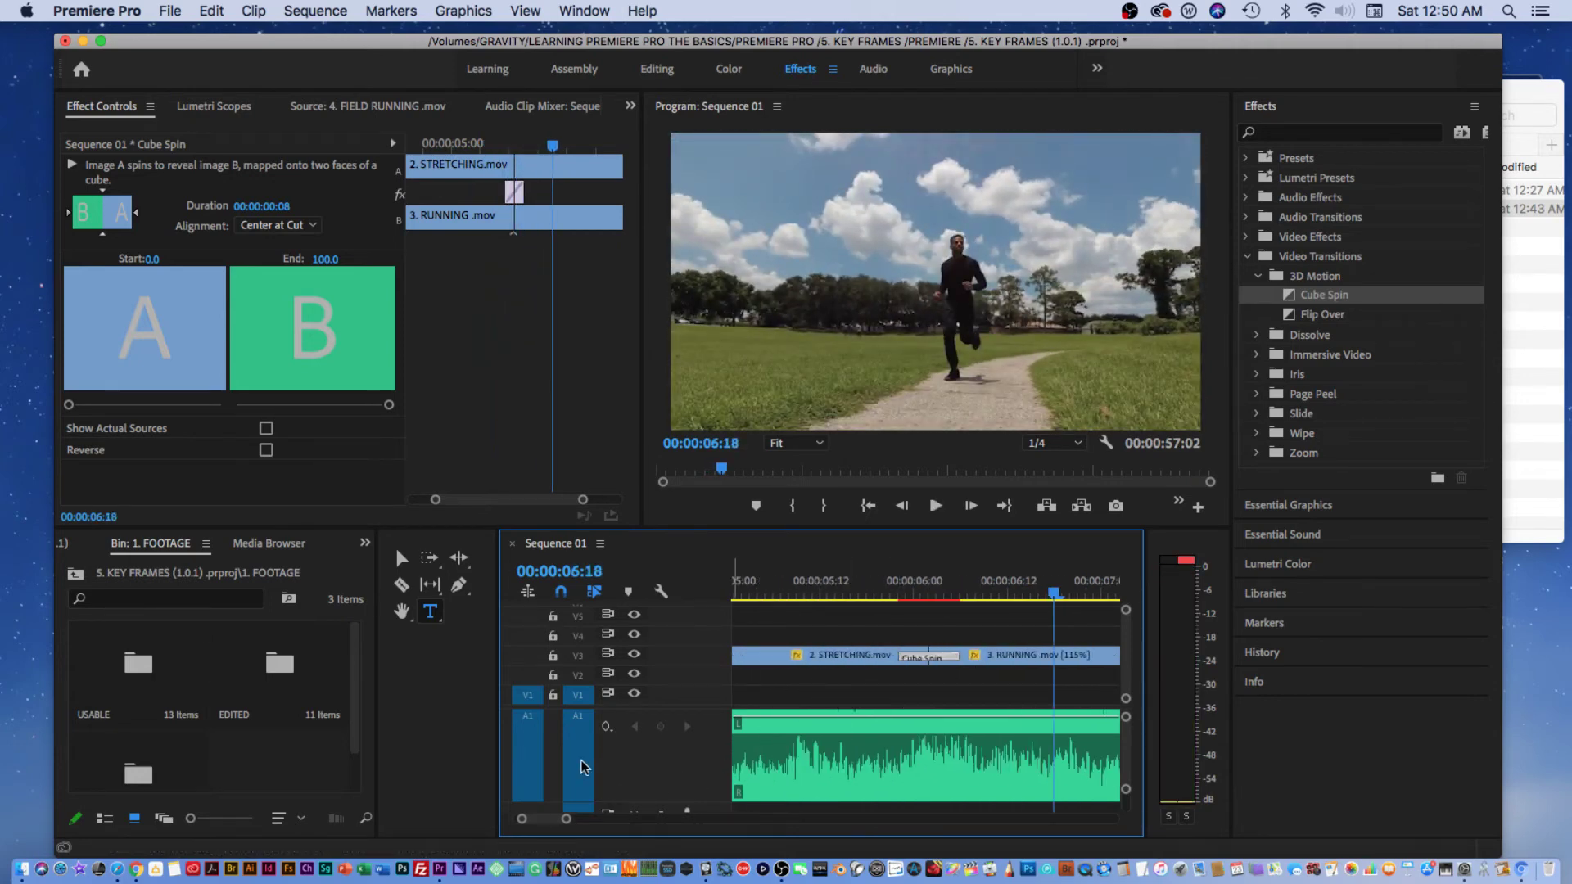
left_click_drag(569, 819, 571, 819)
left_click(754, 596)
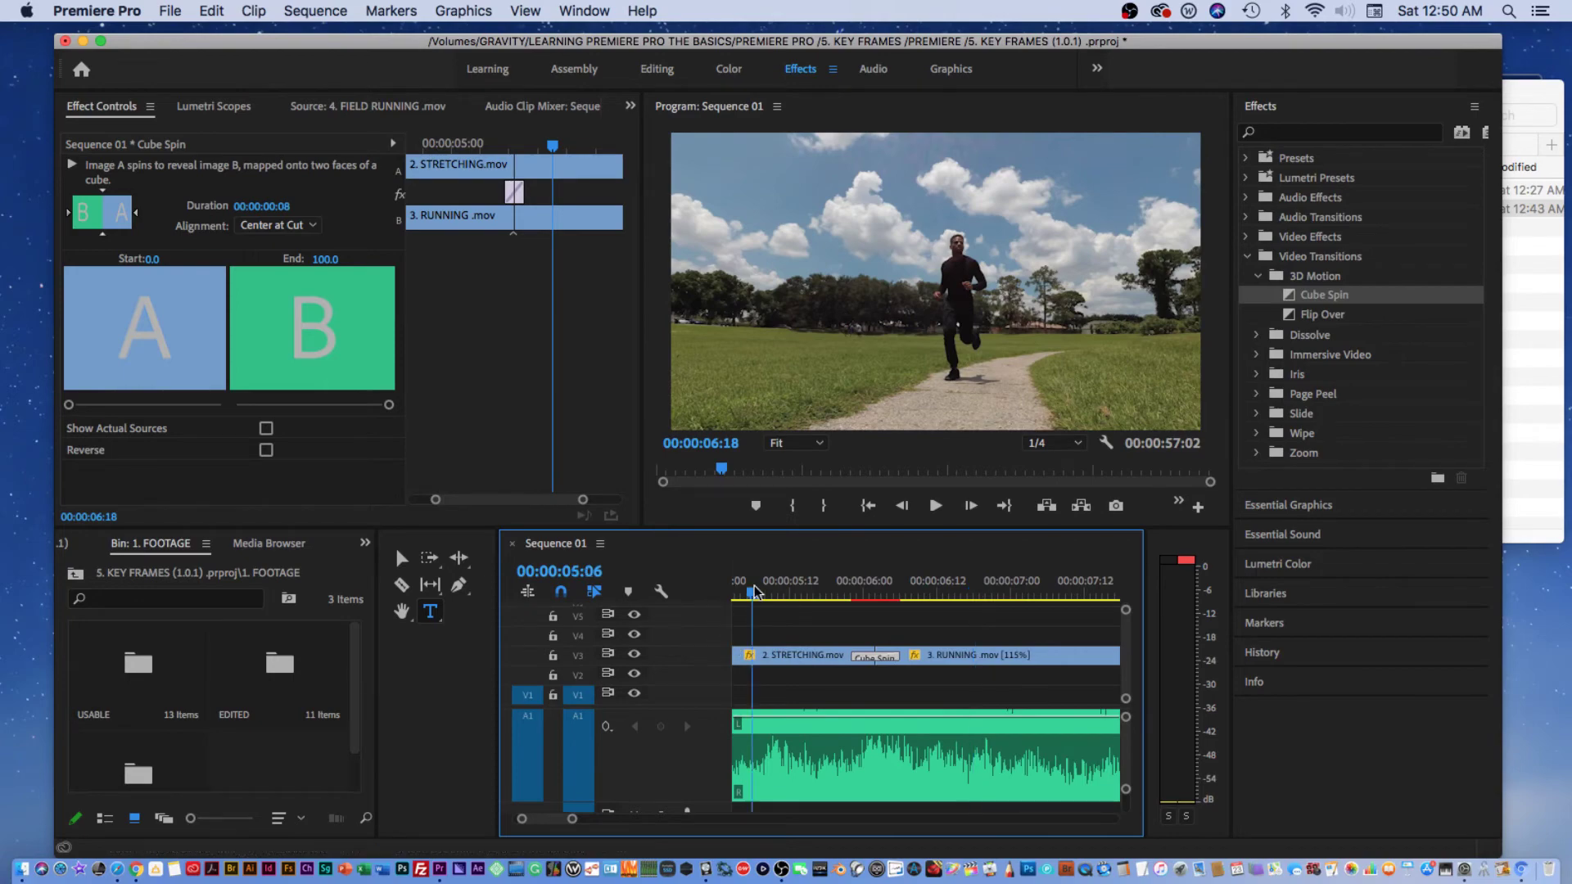
key("space")
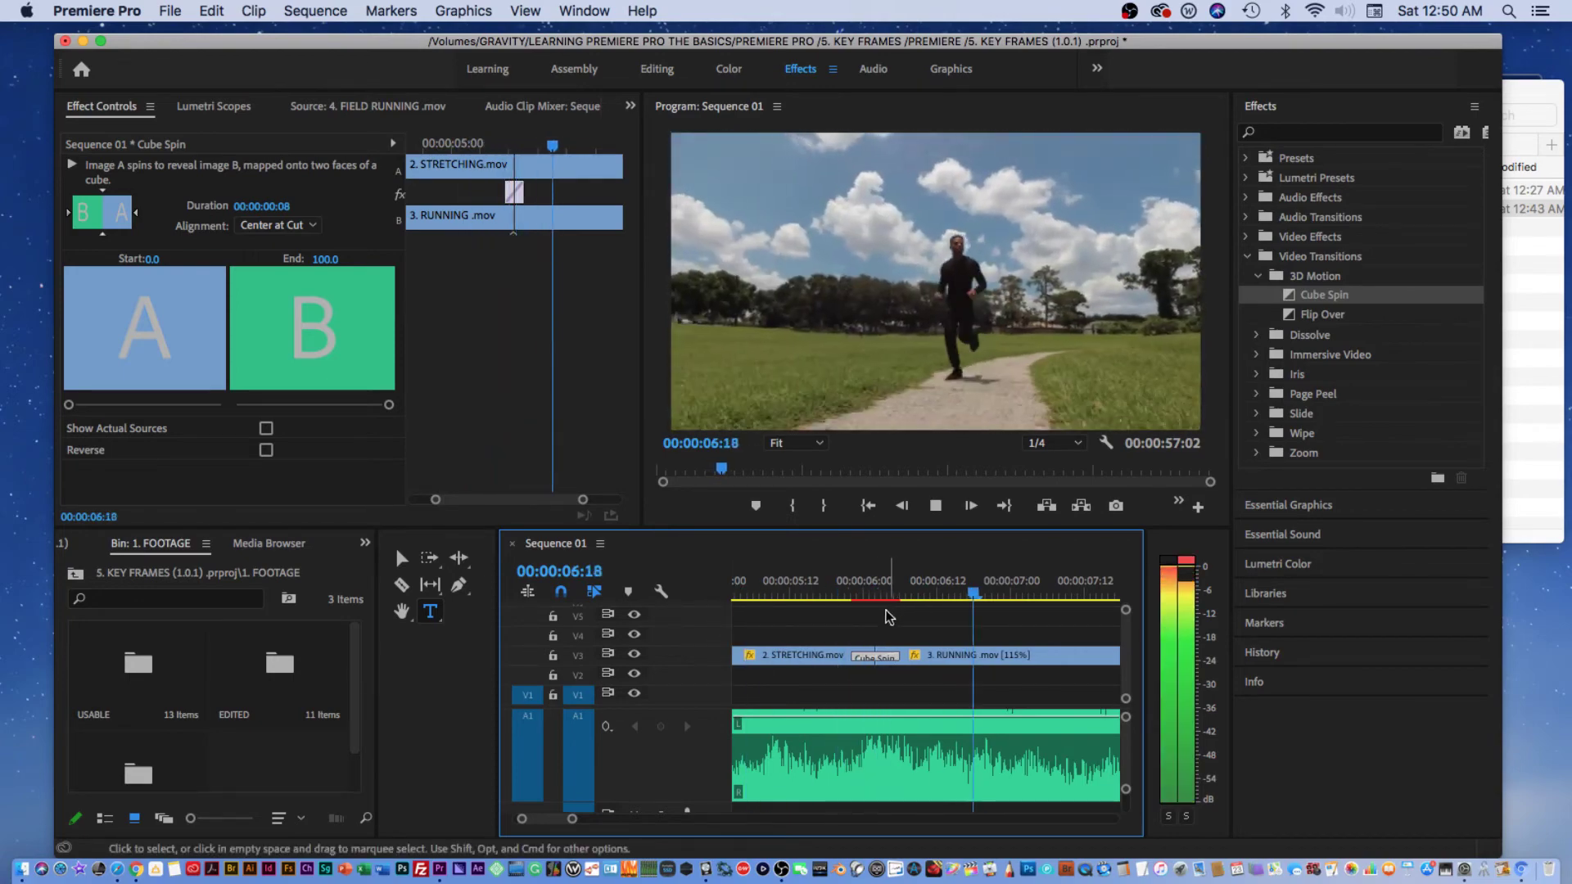
left_click(791, 588)
key("space")
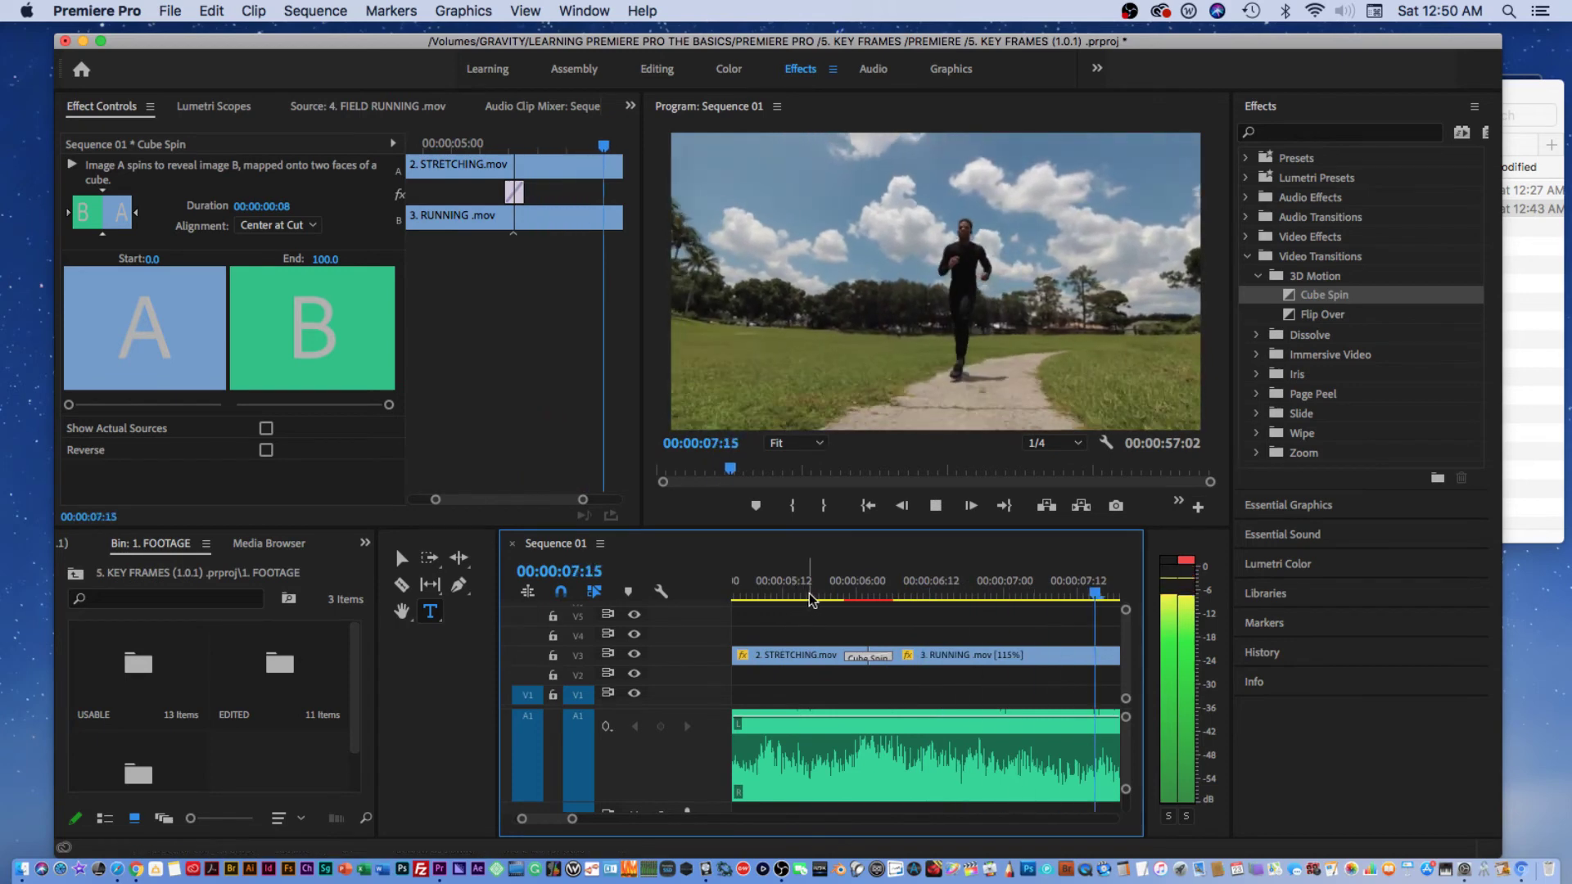
key("Return")
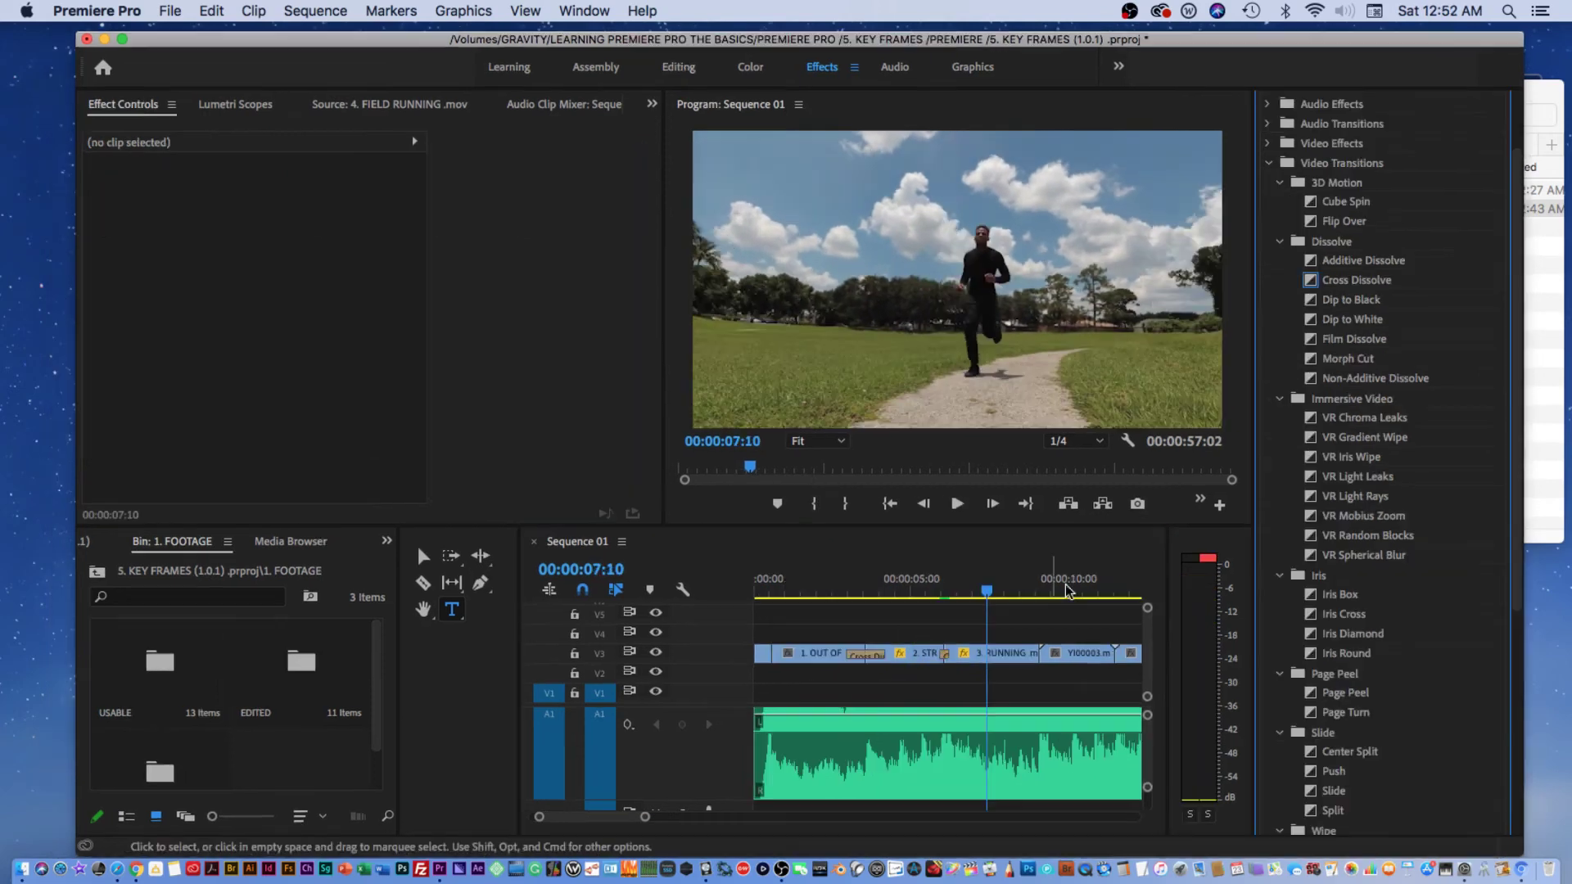
Select the Cube Spin in the timeline, move the playhead onto it, and look through its alignment options.
left_click(945, 653)
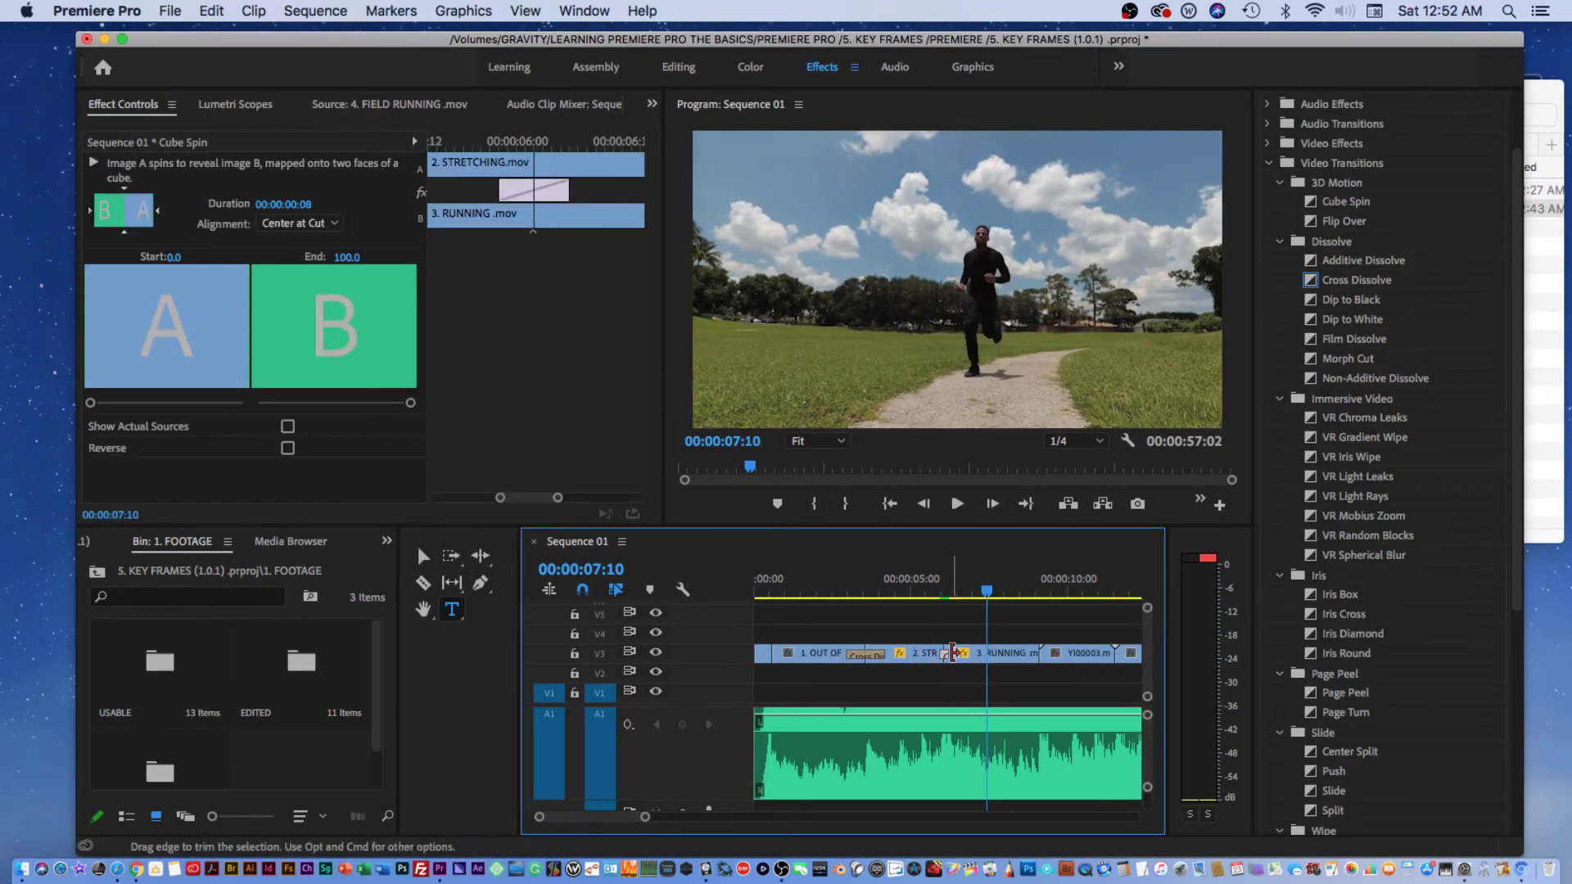
left_click(942, 592)
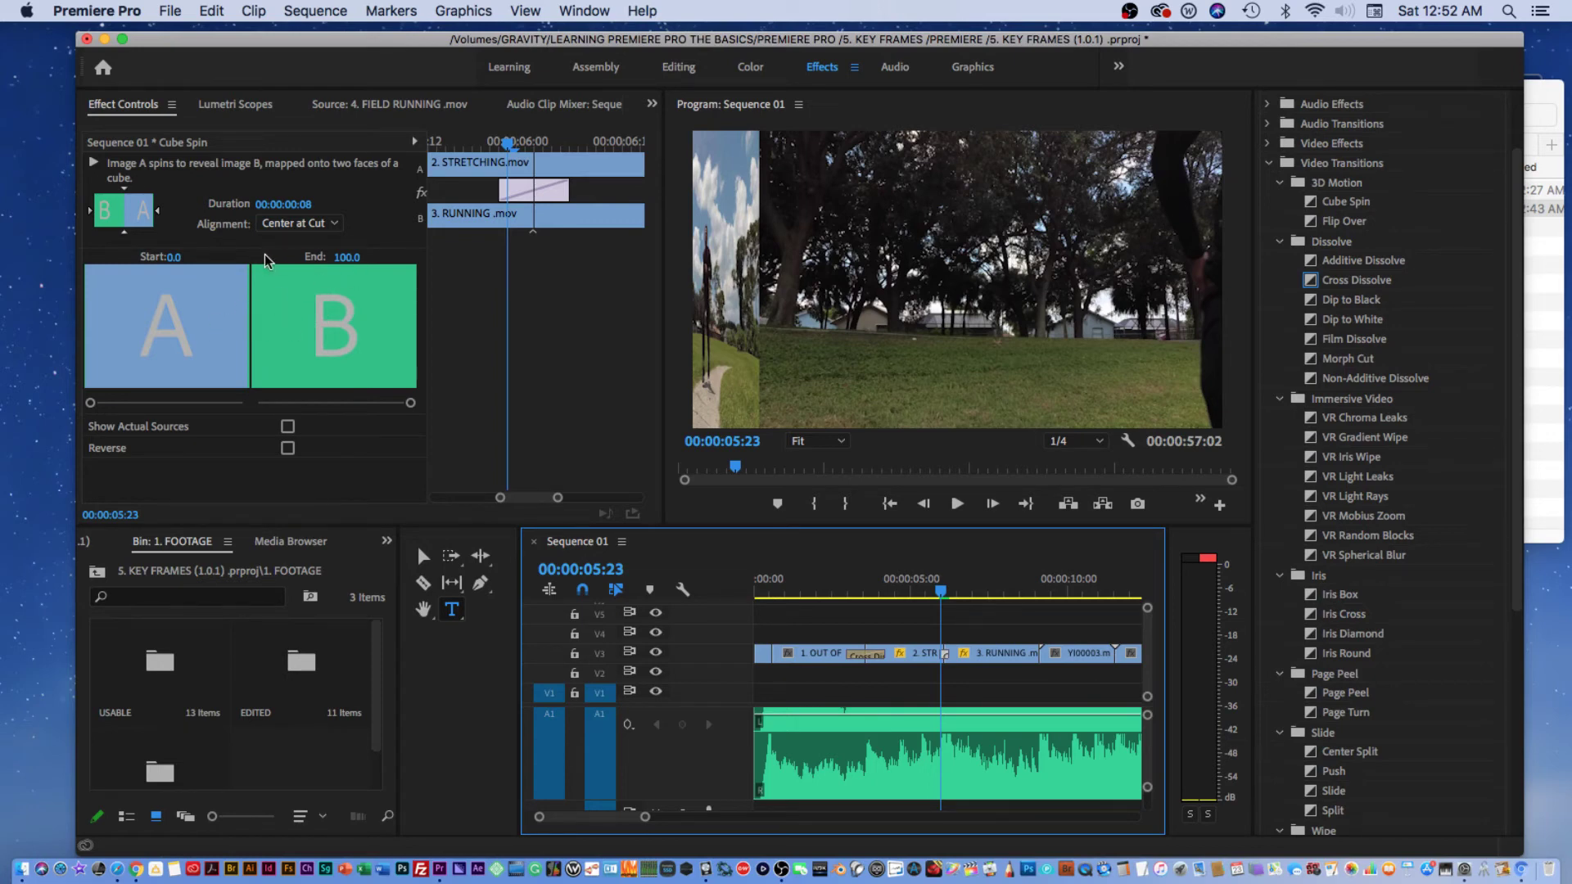
left_click(295, 229)
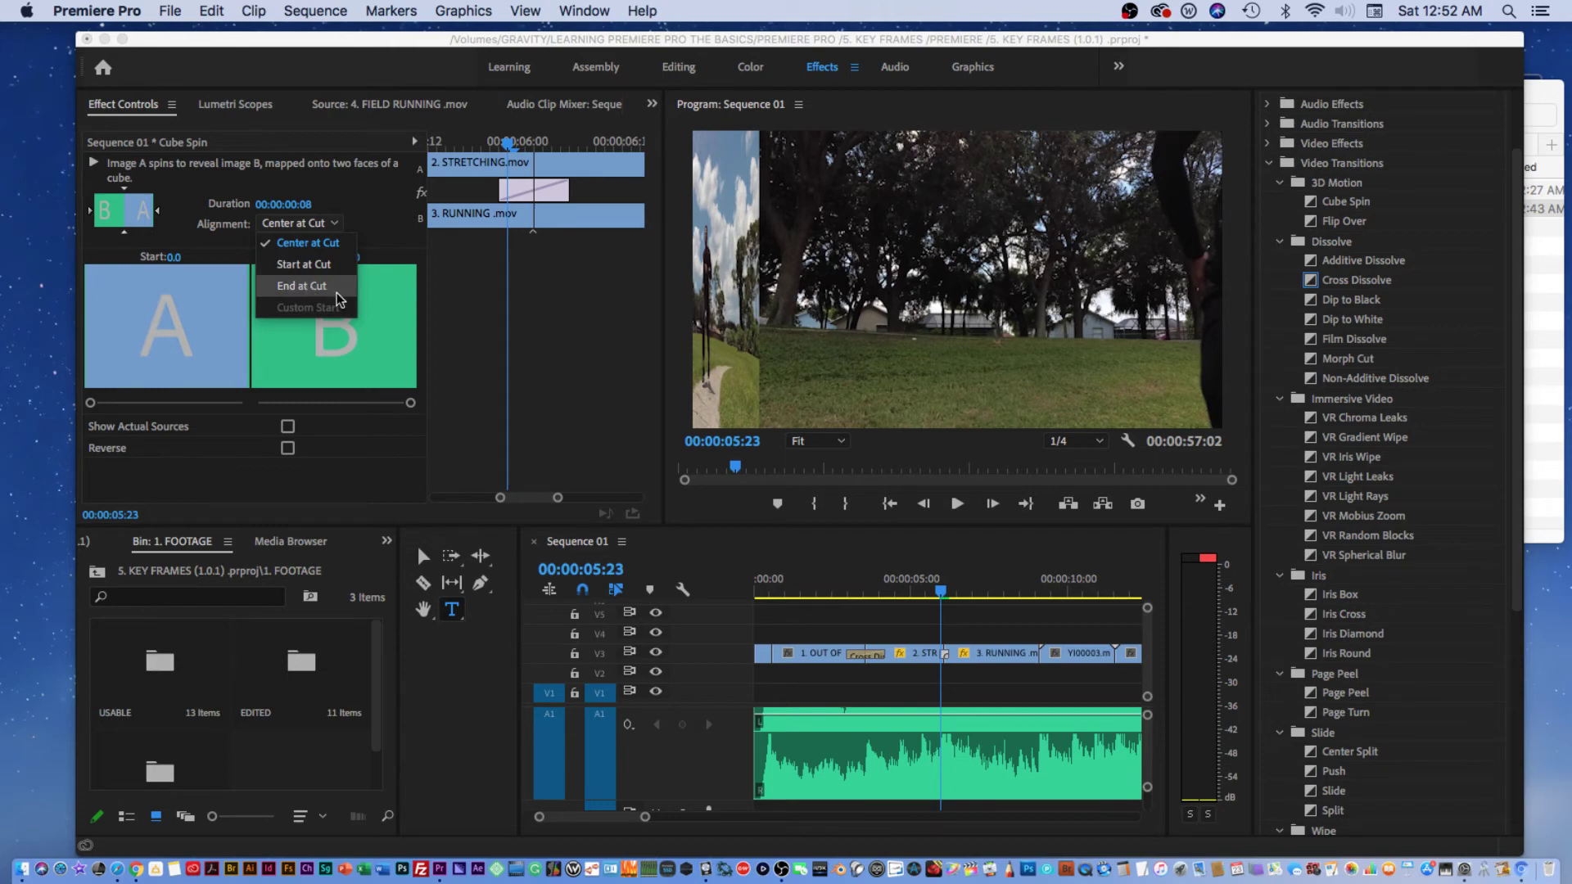
left_click(407, 316)
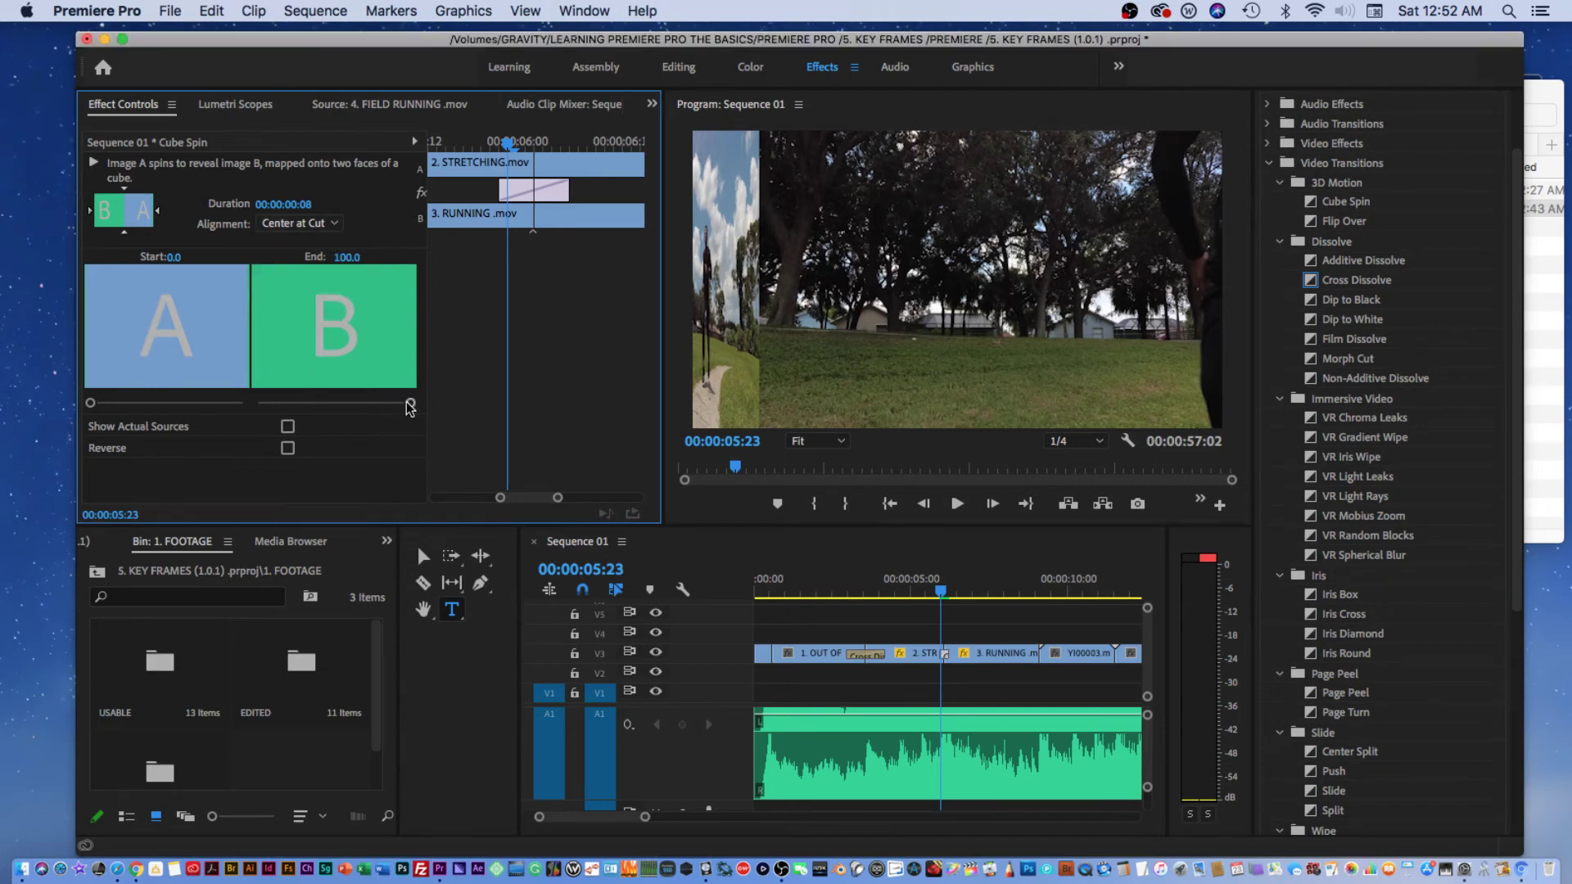
Try an End value of 41.0 for the Cube Spin, scrub across the cut, and restore End to 100.0.
left_click_drag(410, 409, 322, 403)
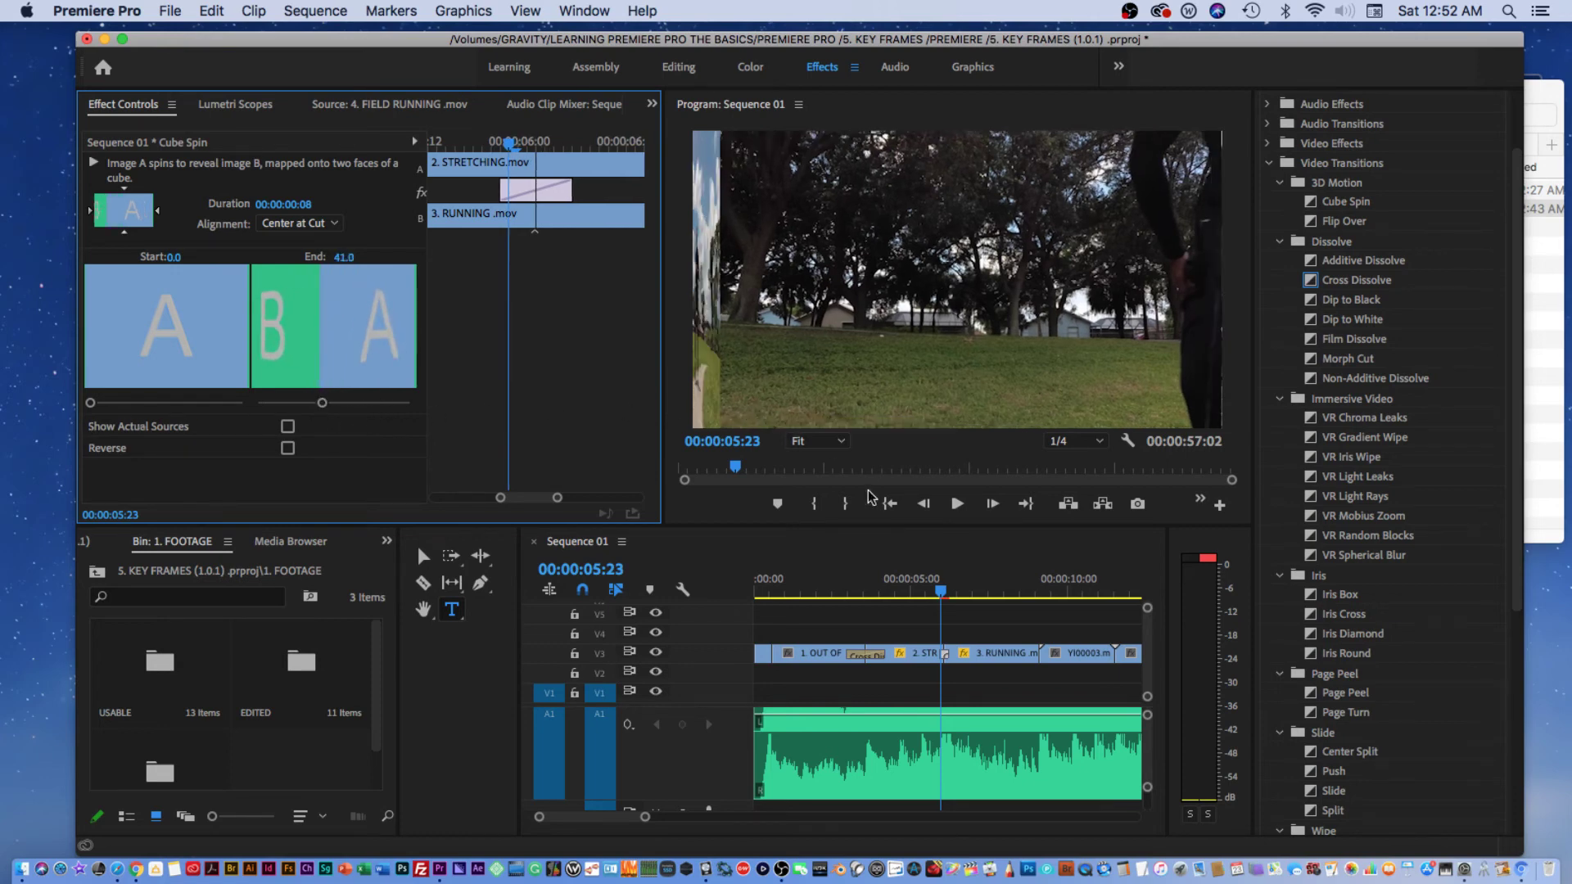
left_click(938, 591)
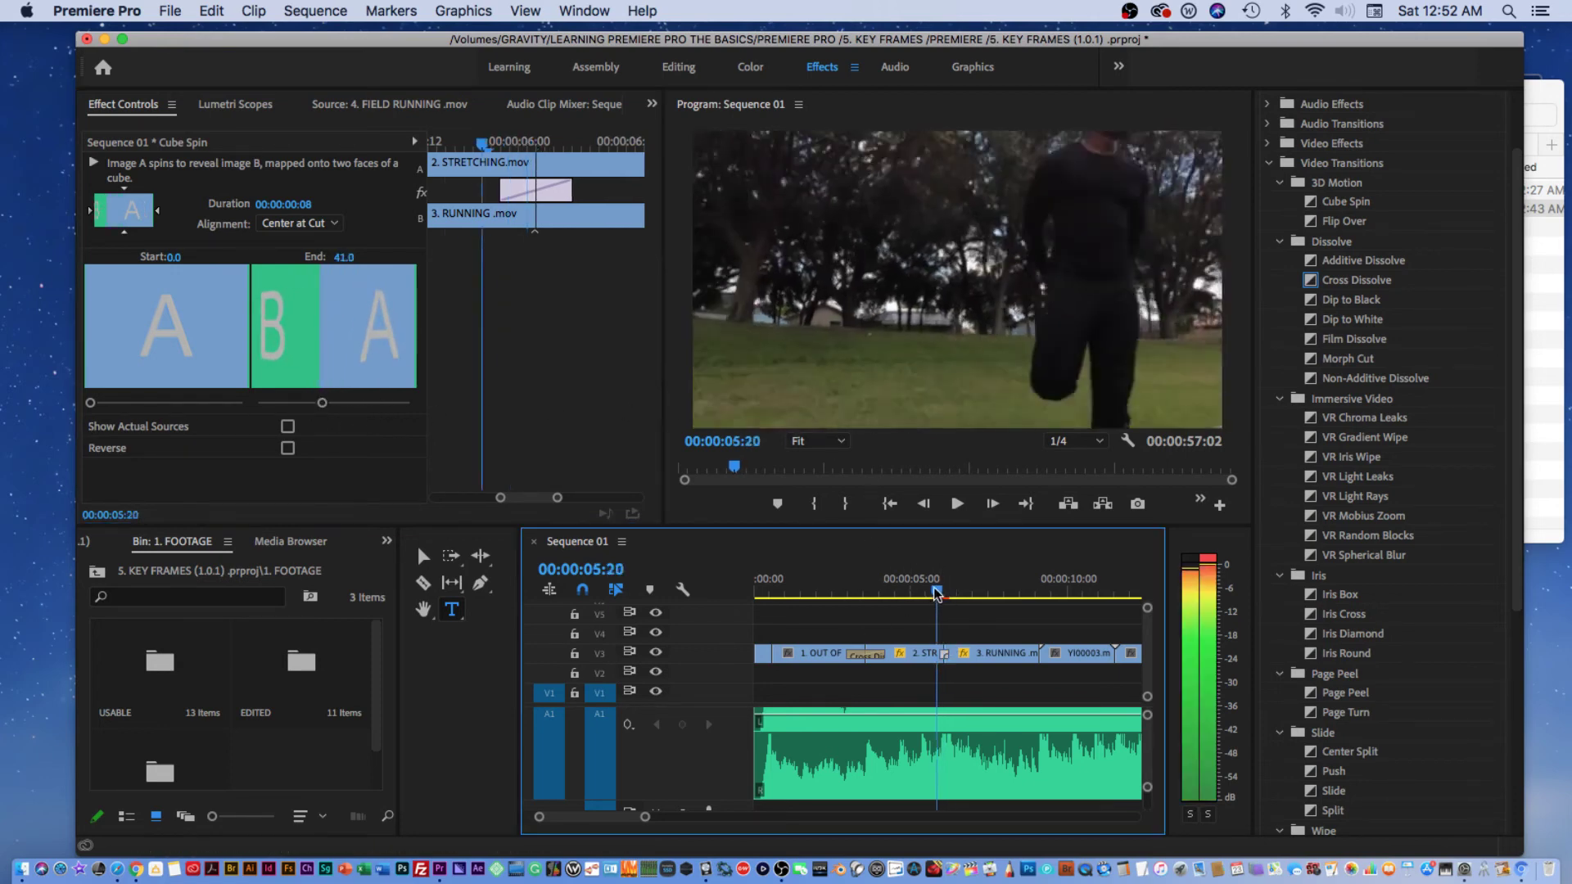
mouse_move(938, 591)
left_mouse_down()
mouse_move(958, 591)
mouse_move(941, 591)
left_mouse_up()
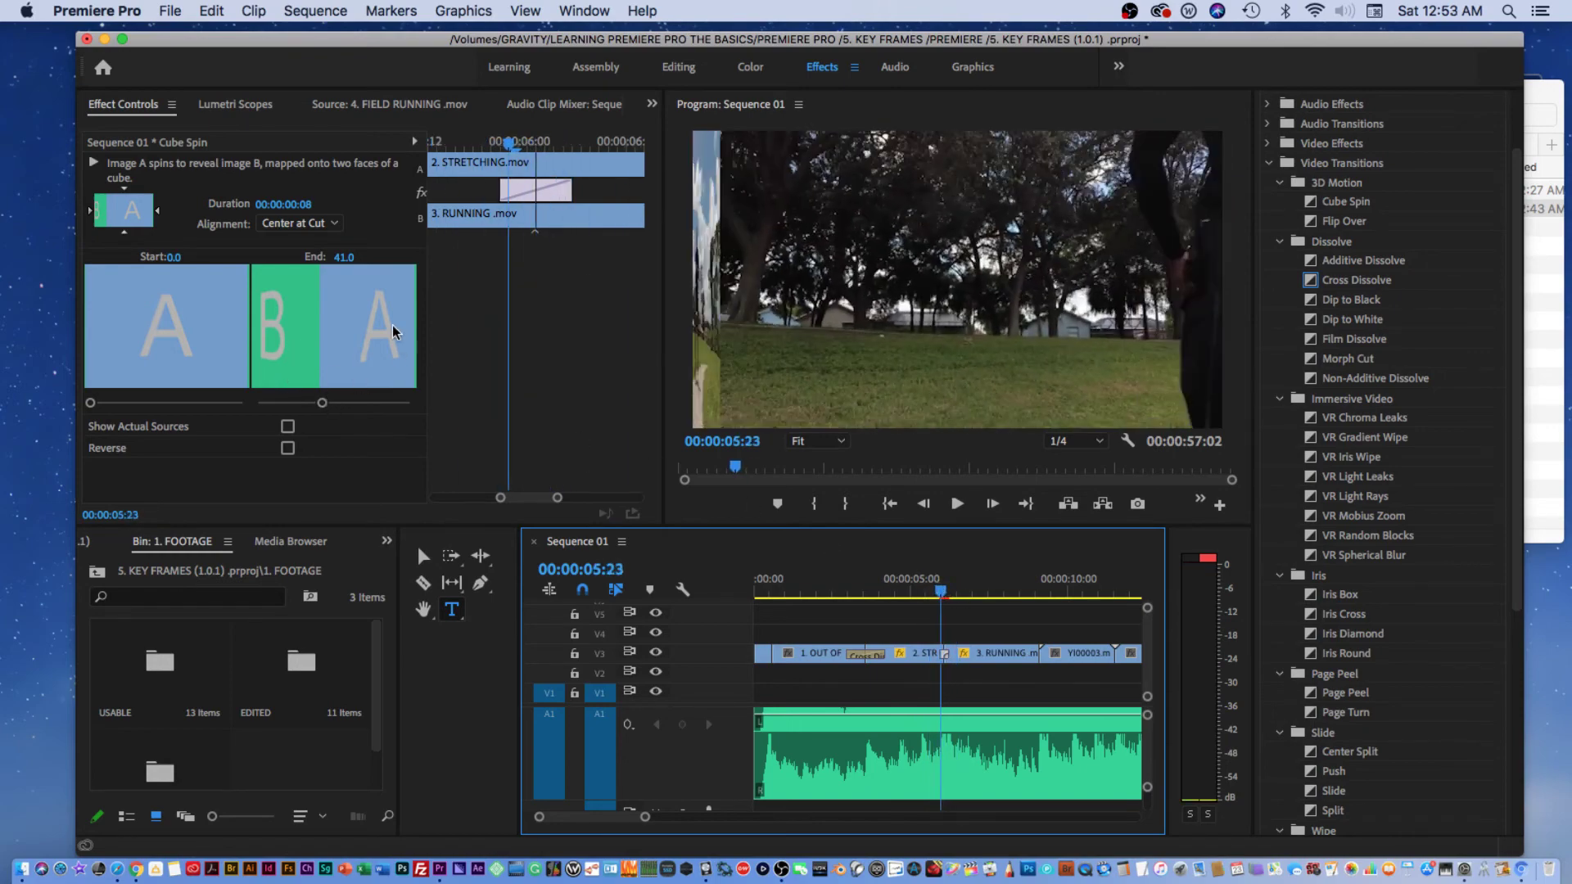
left_click_drag(322, 403, 426, 405)
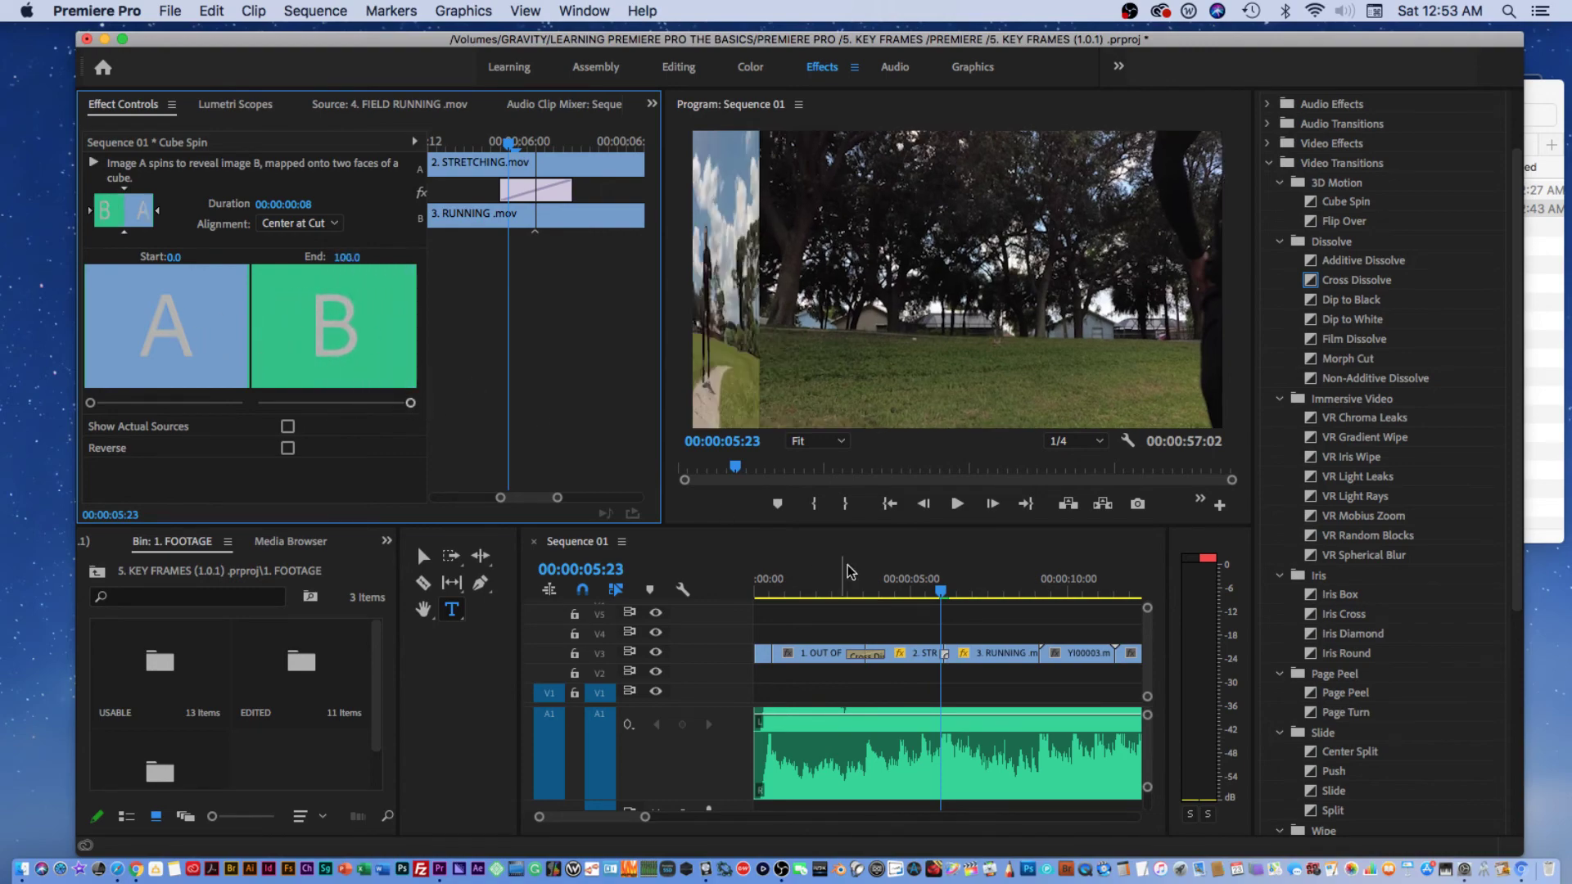
mouse_move(941, 591)
left_mouse_down()
mouse_move(921, 591)
mouse_move(958, 591)
left_mouse_up()
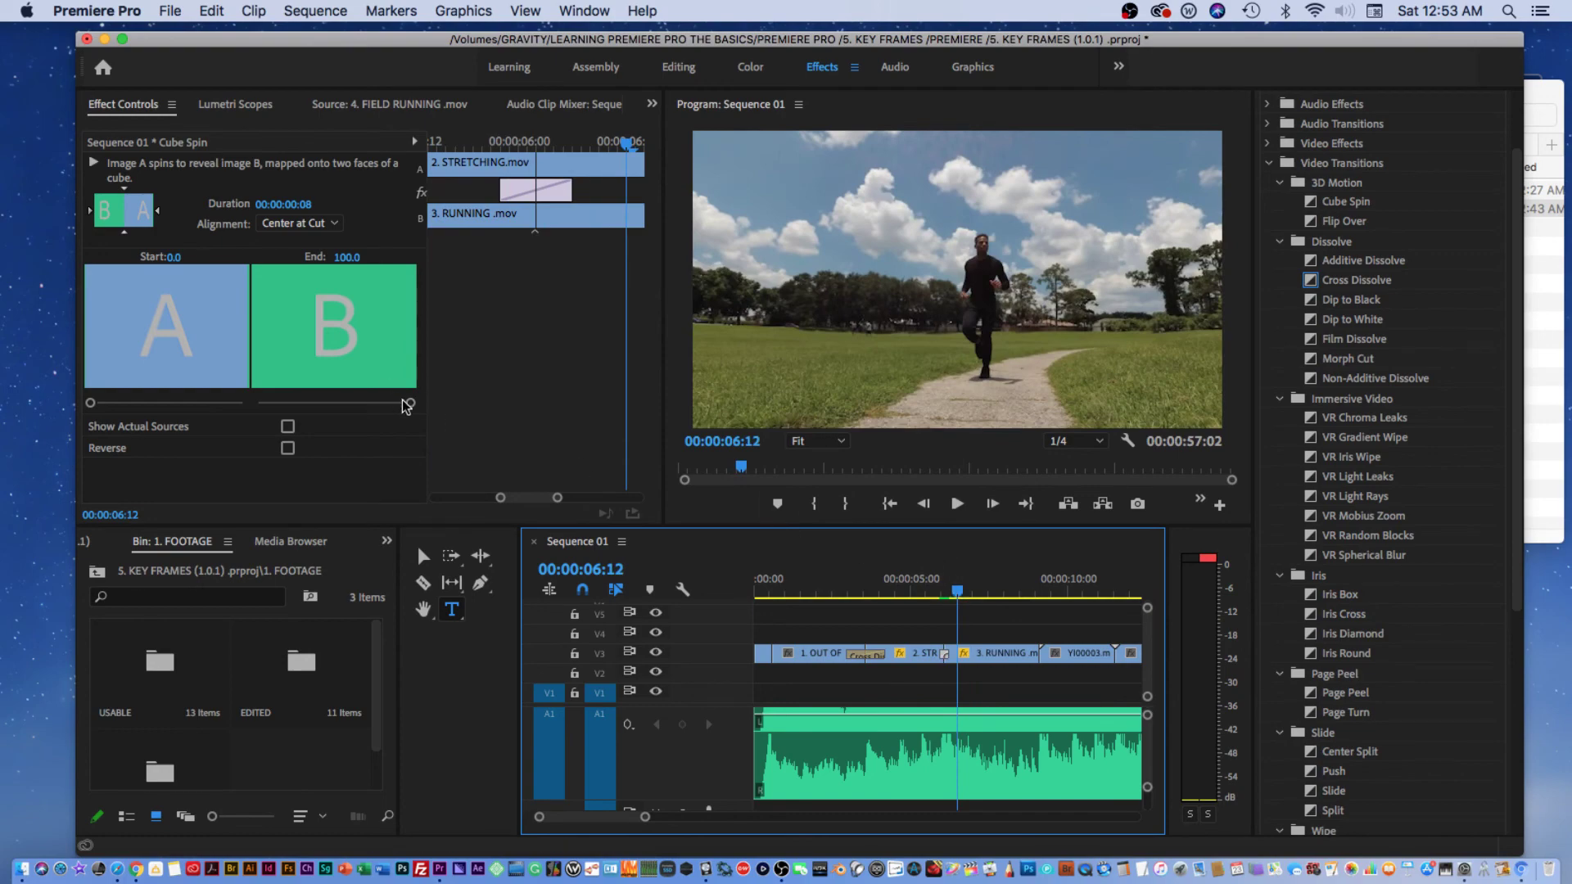
Set the Cube Spin's End value to 66.7 and play back the cut to check the spin.
left_click_drag(410, 403, 362, 403)
left_click_drag(958, 593, 915, 587)
key("space")
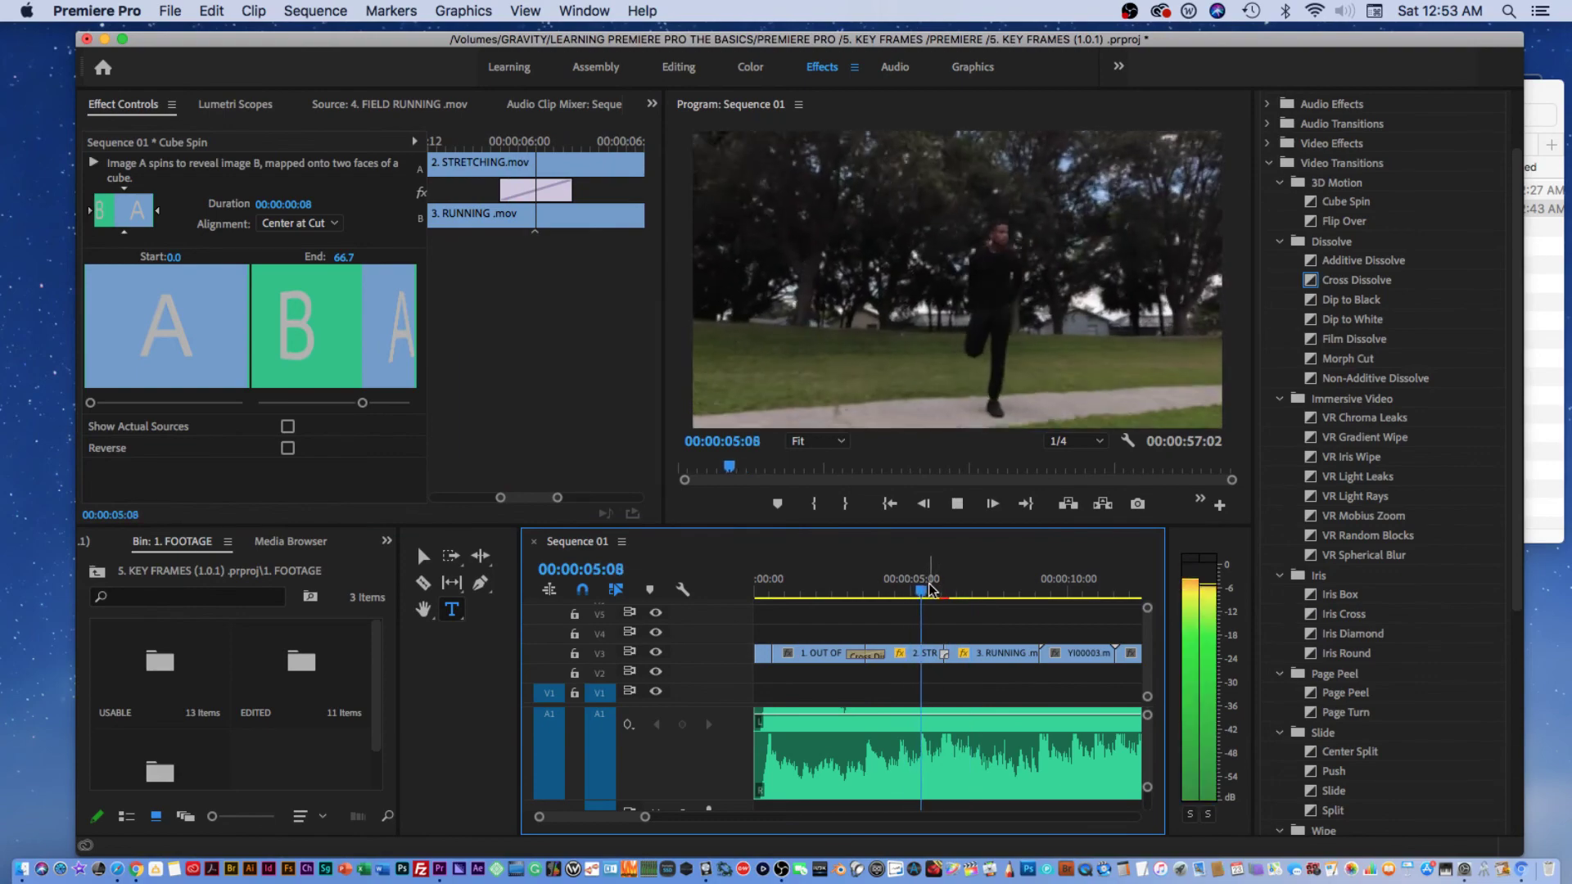
key("space")
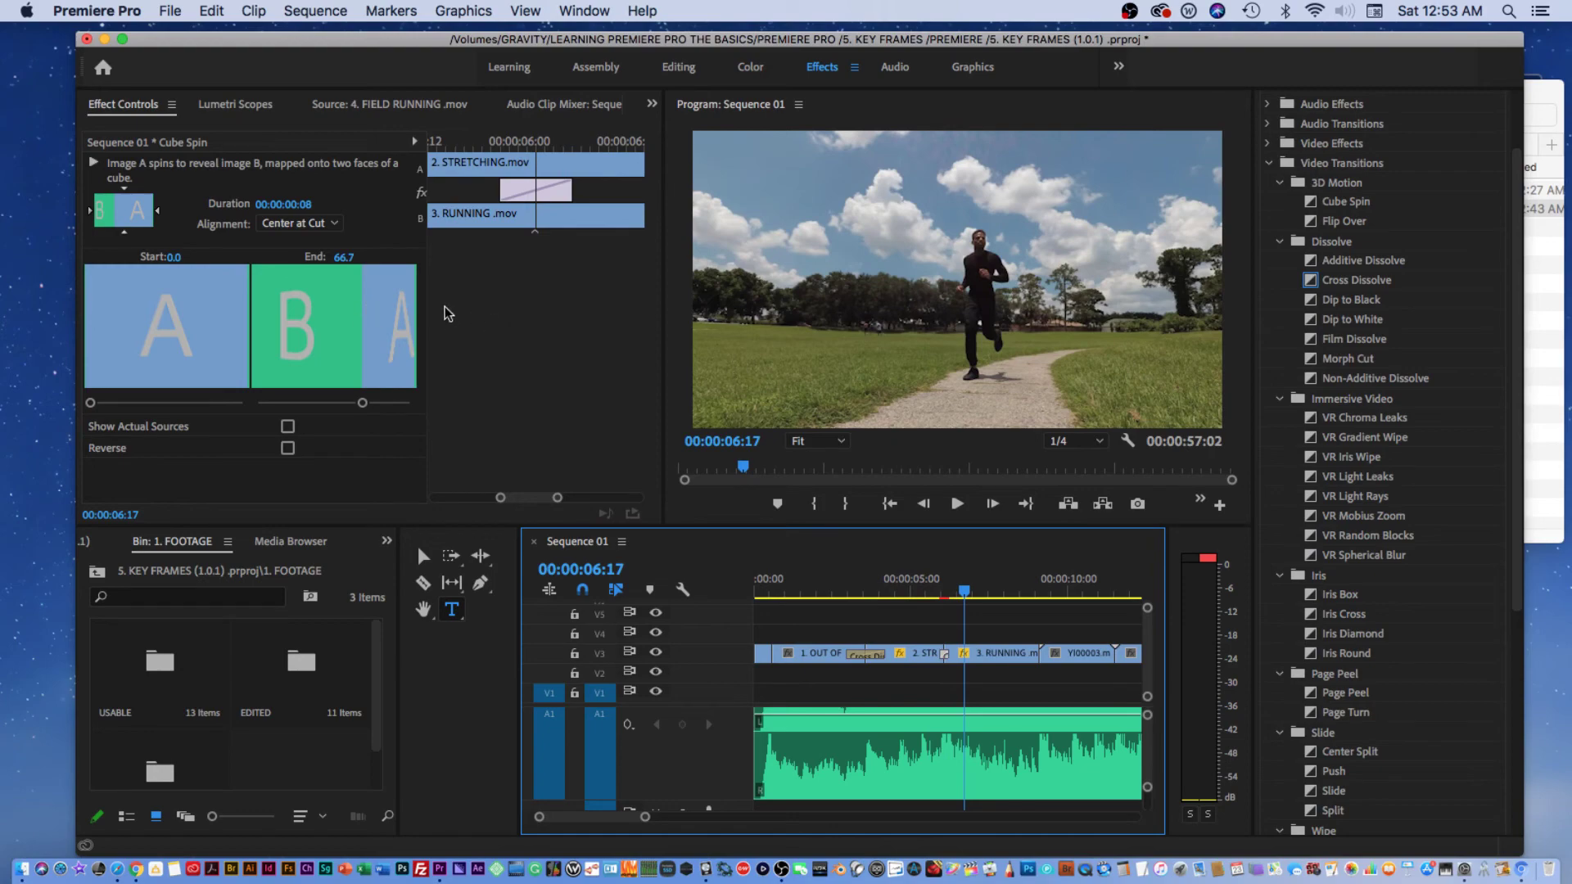
key("shift+k")
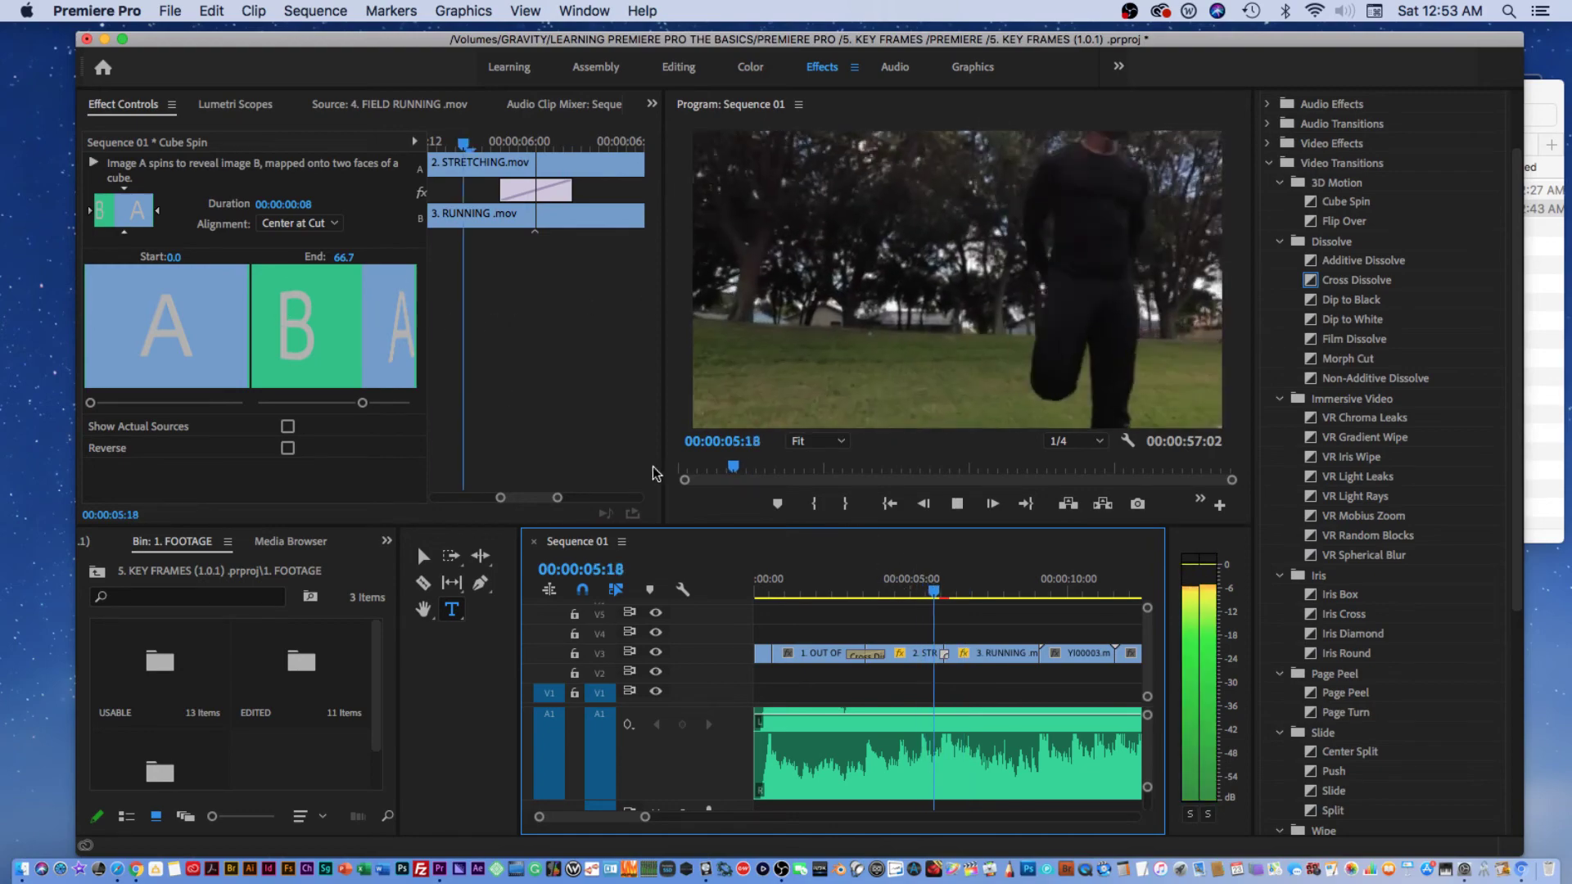
key("space")
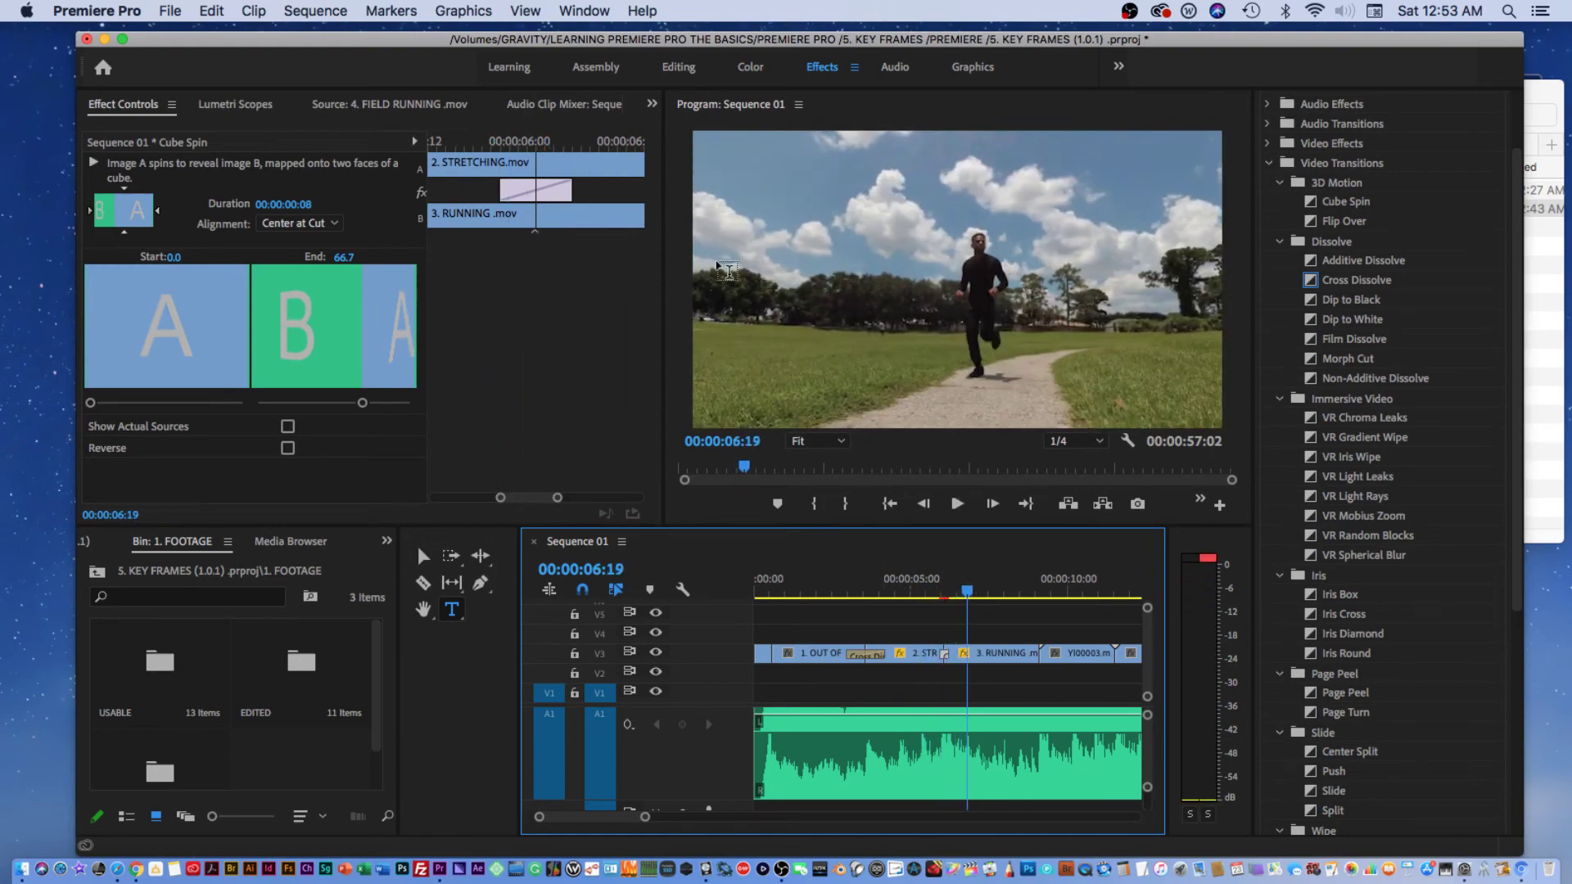
Lower the Cube Spin's End value to 35.3 and preview the transition.
left_click_drag(362, 402, 312, 402)
left_click(942, 610)
key("shift+k")
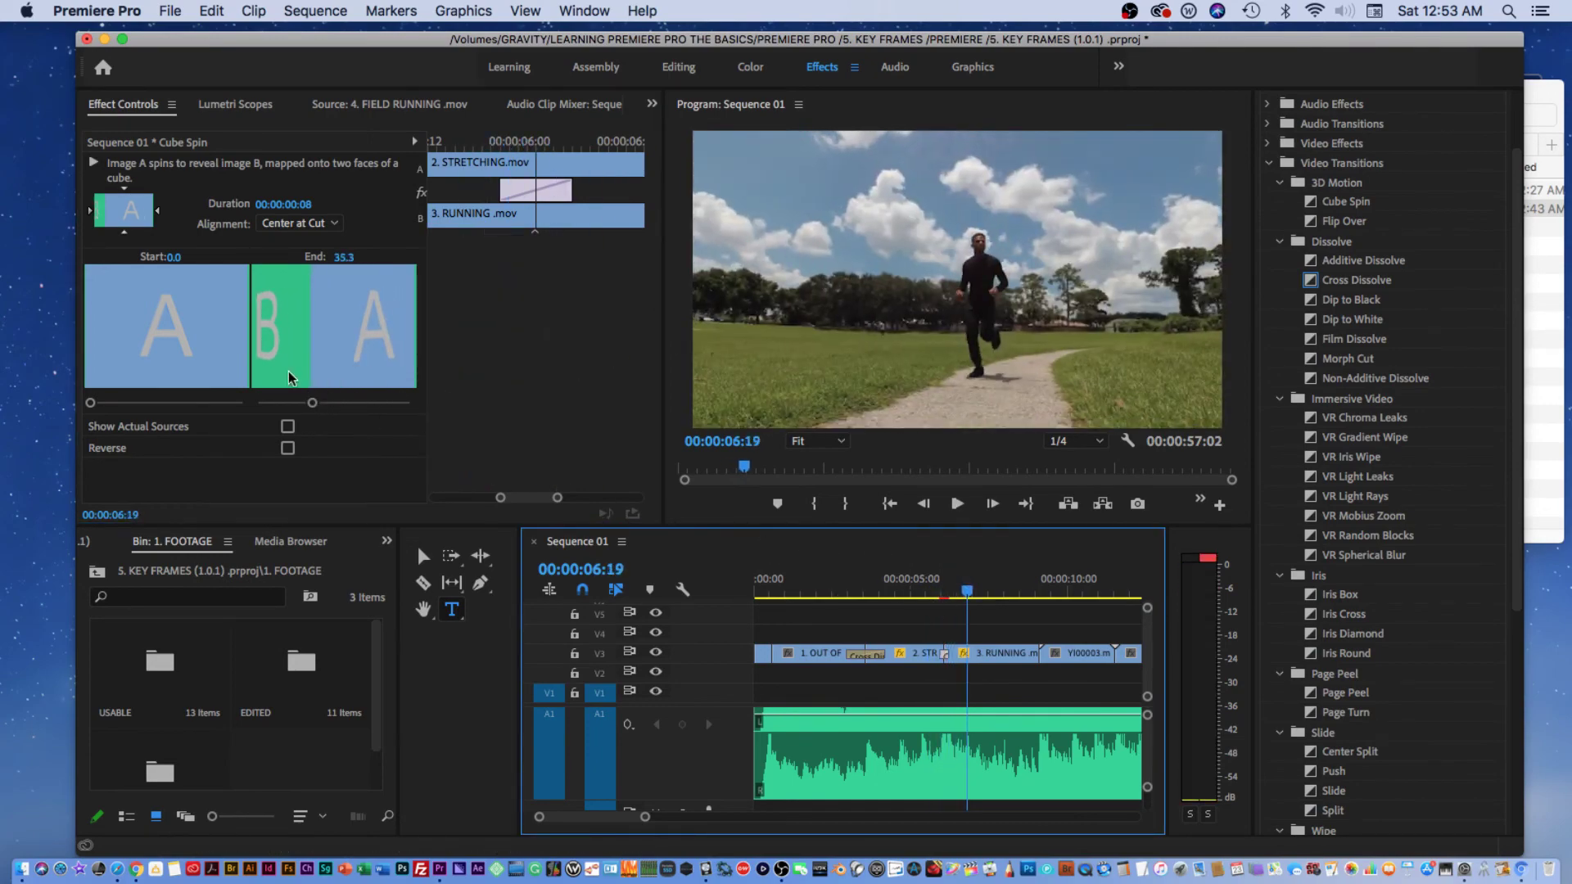
Return the Cube Spin's End value to 100.0 and play back the area around the cut.
left_click_drag(312, 403, 411, 402)
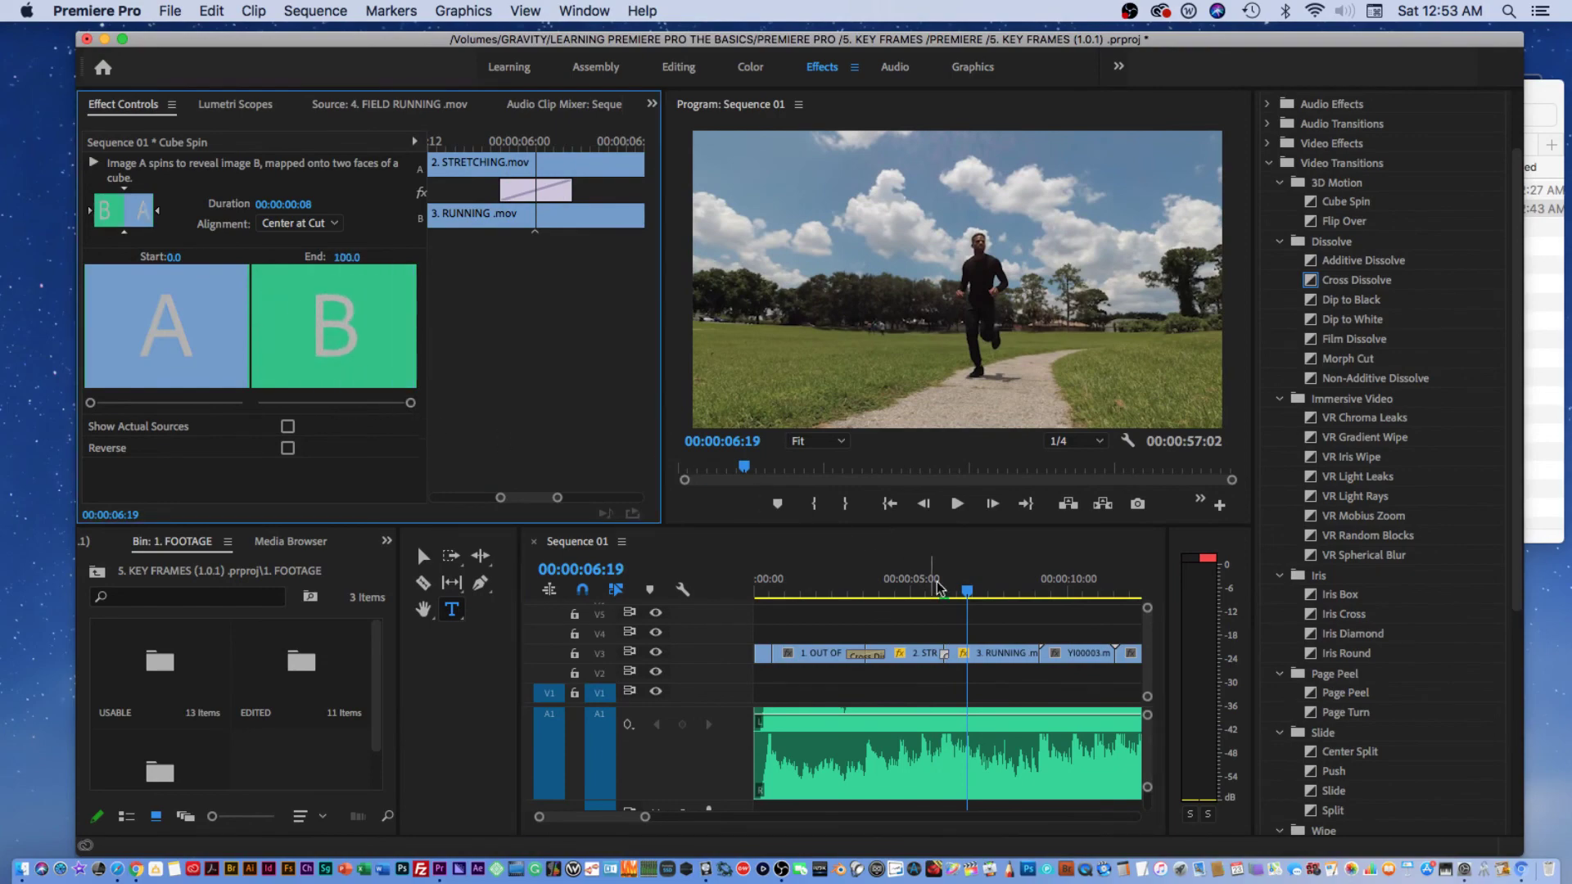
left_click(952, 598)
key("shift+k")
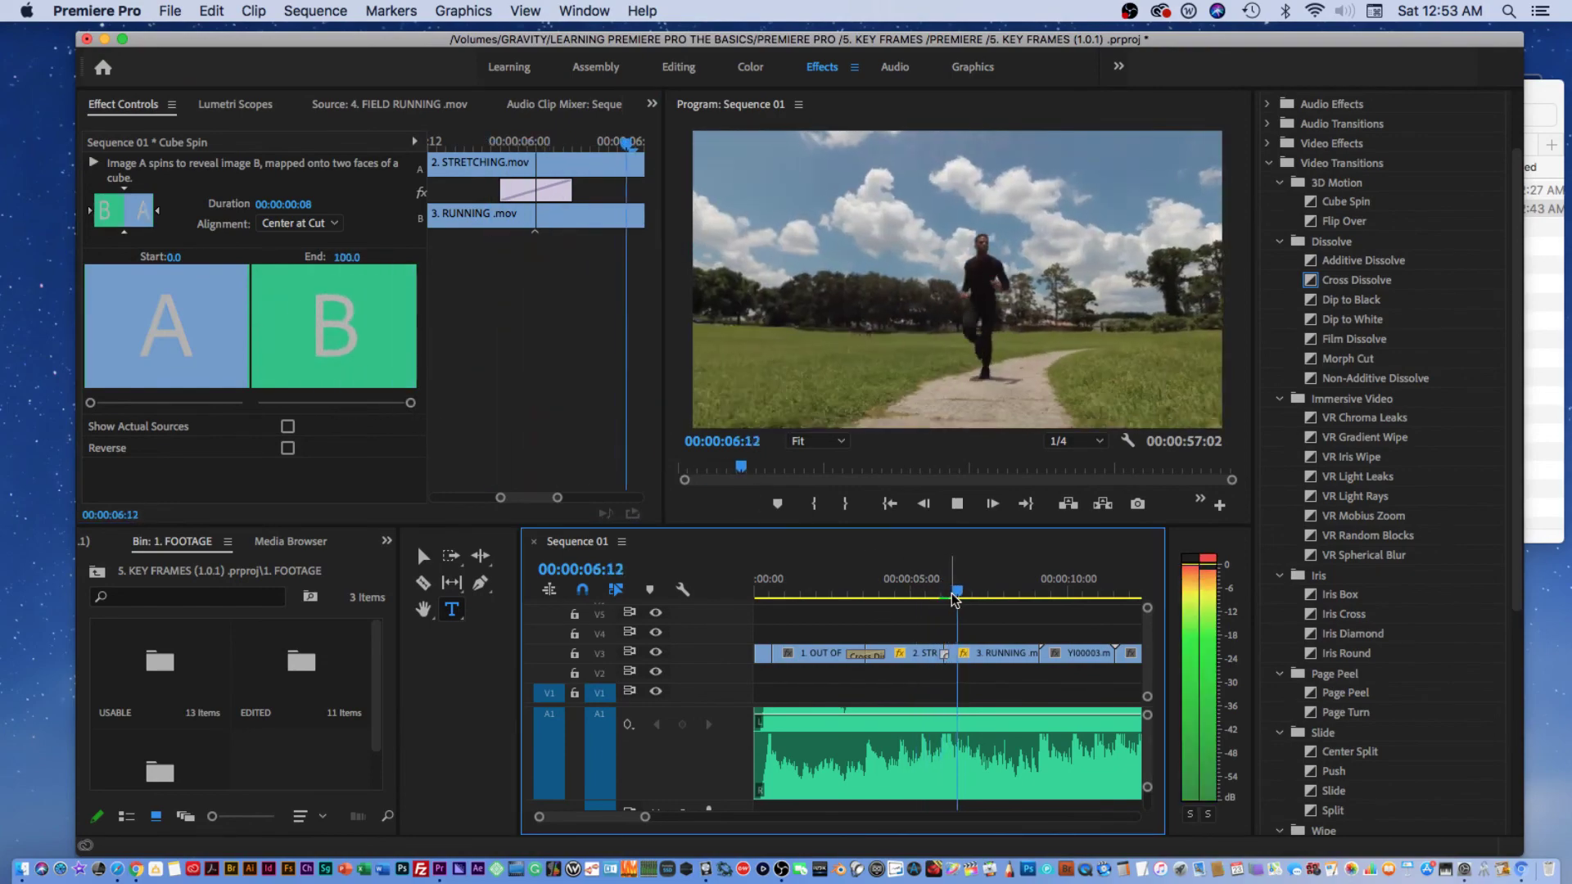